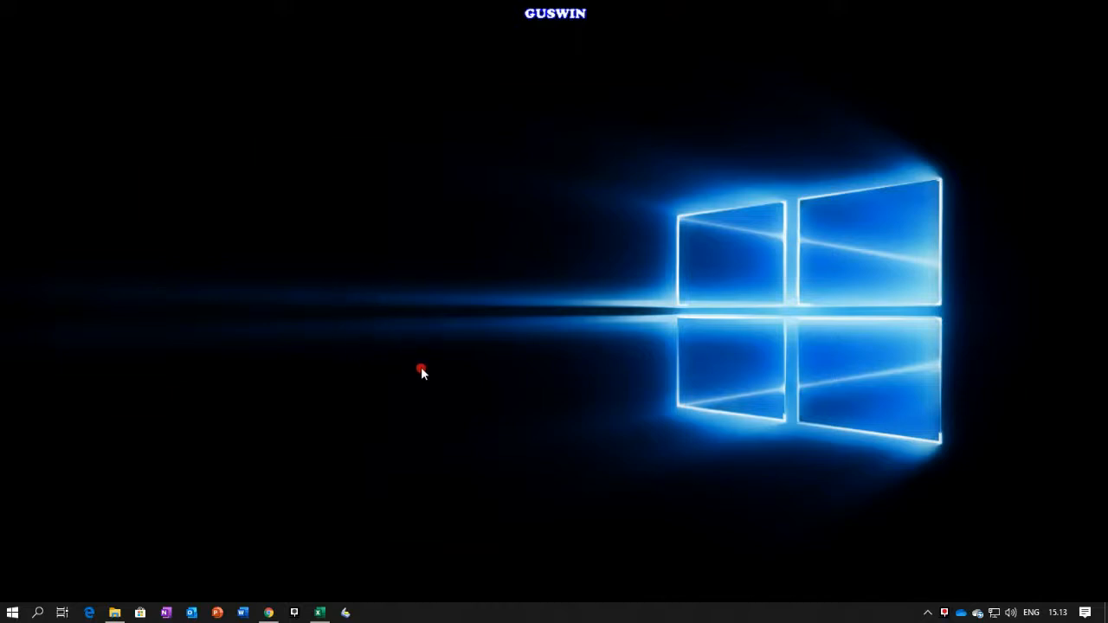
Switch to the DATA DIRI WISUDAWAN workbook in Excel and review the class entries in the KELAS column.
mouse_move(324, 611)
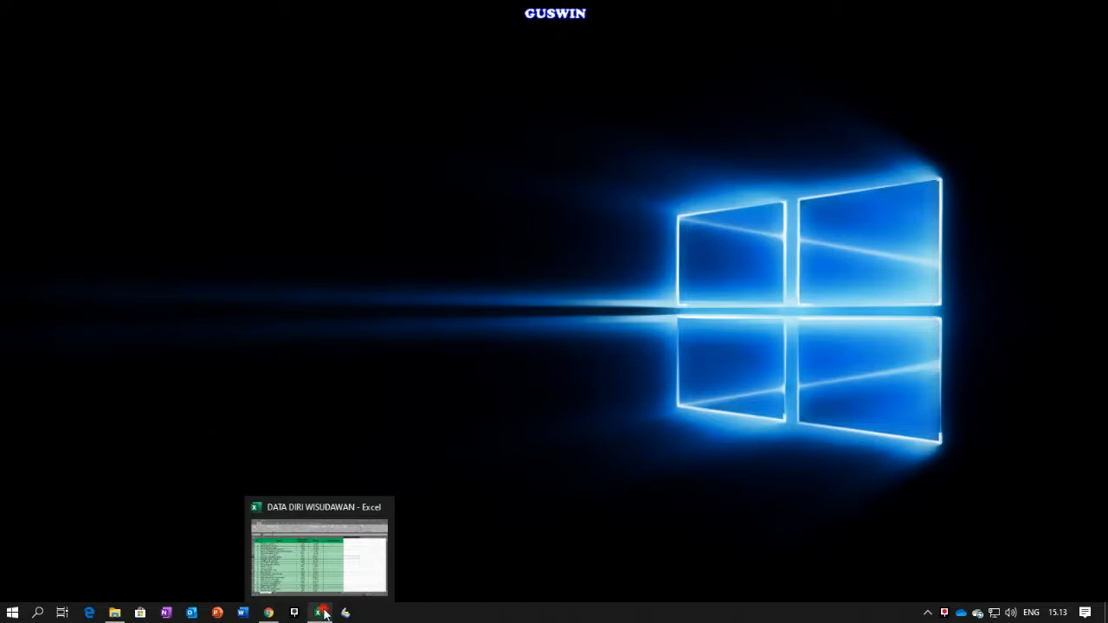
click(323, 612)
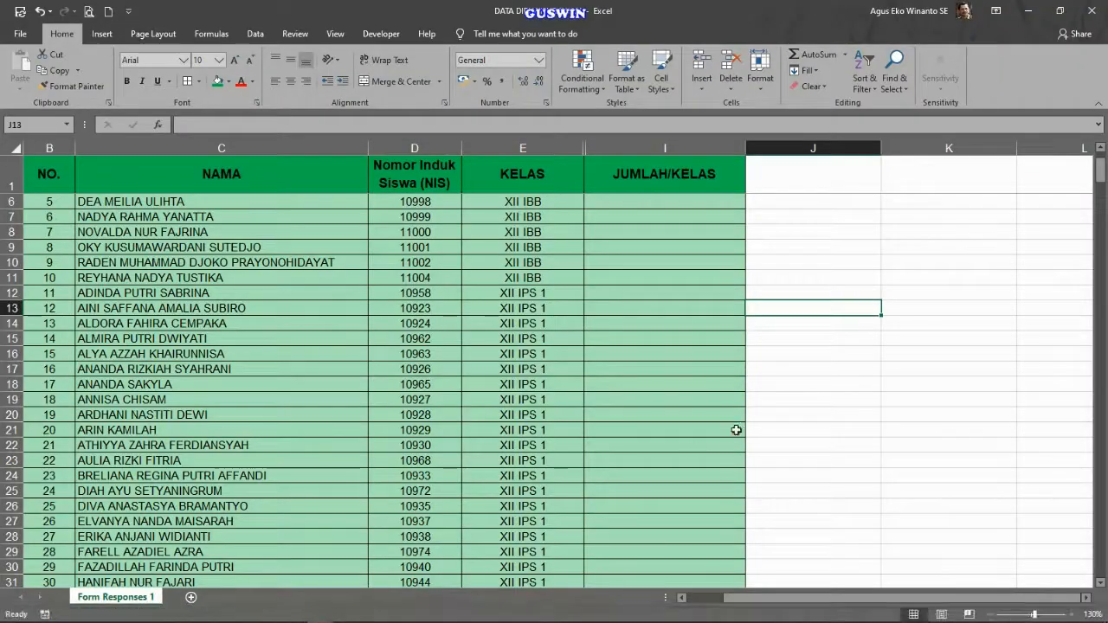
click(809, 425)
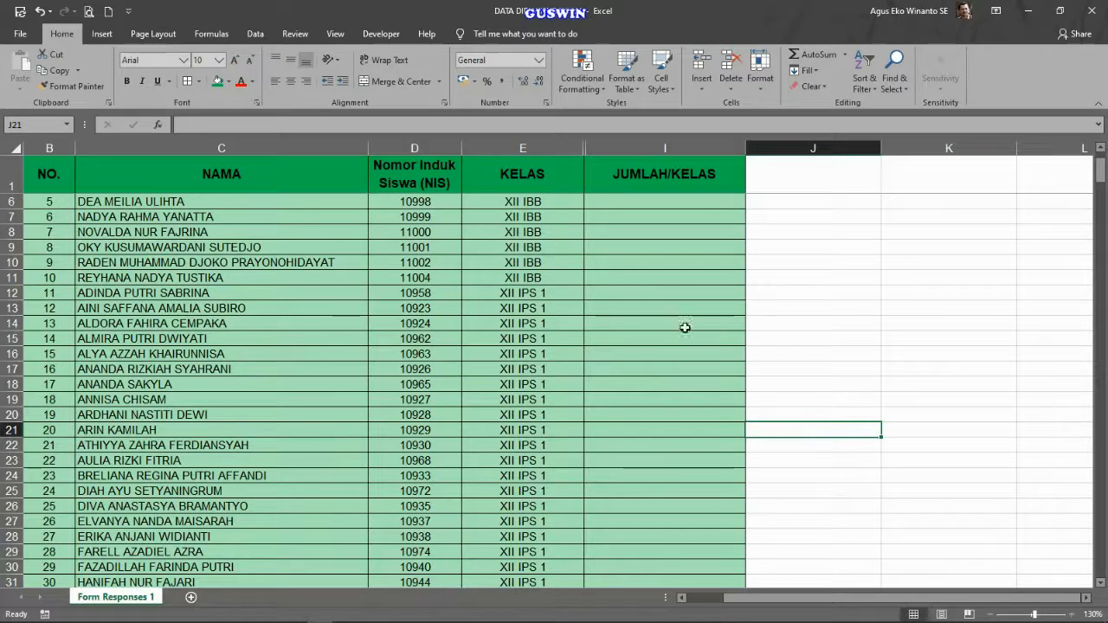
scroll(679, 330, up, 2)
click(522, 181)
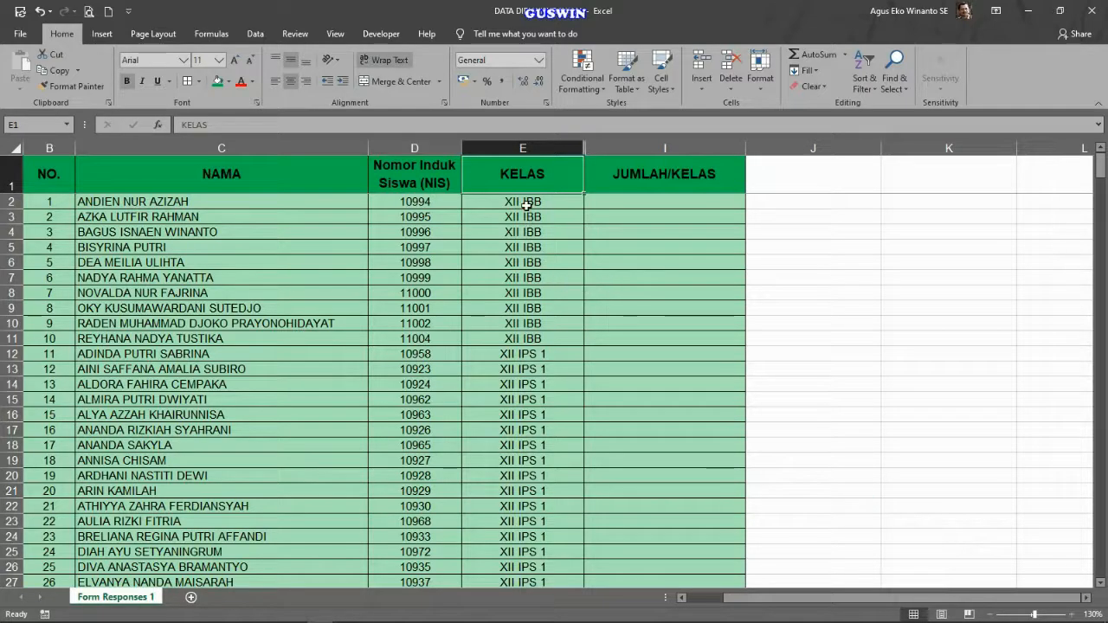
scroll(529, 367, down, 1)
scroll(529, 367, down, 5)
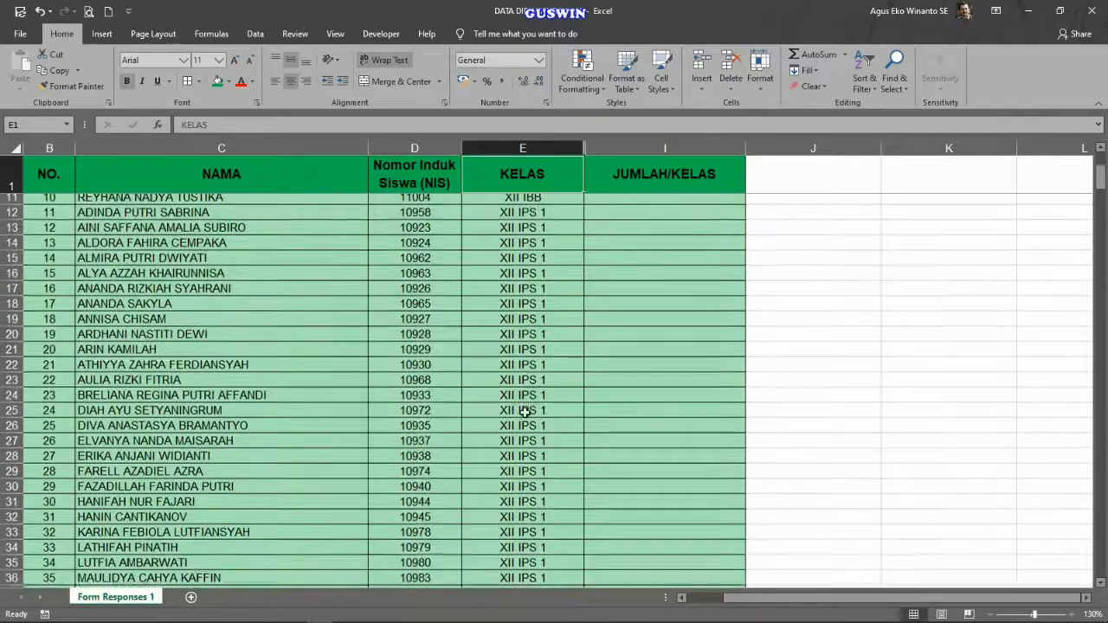
scroll(551, 384, up, 6)
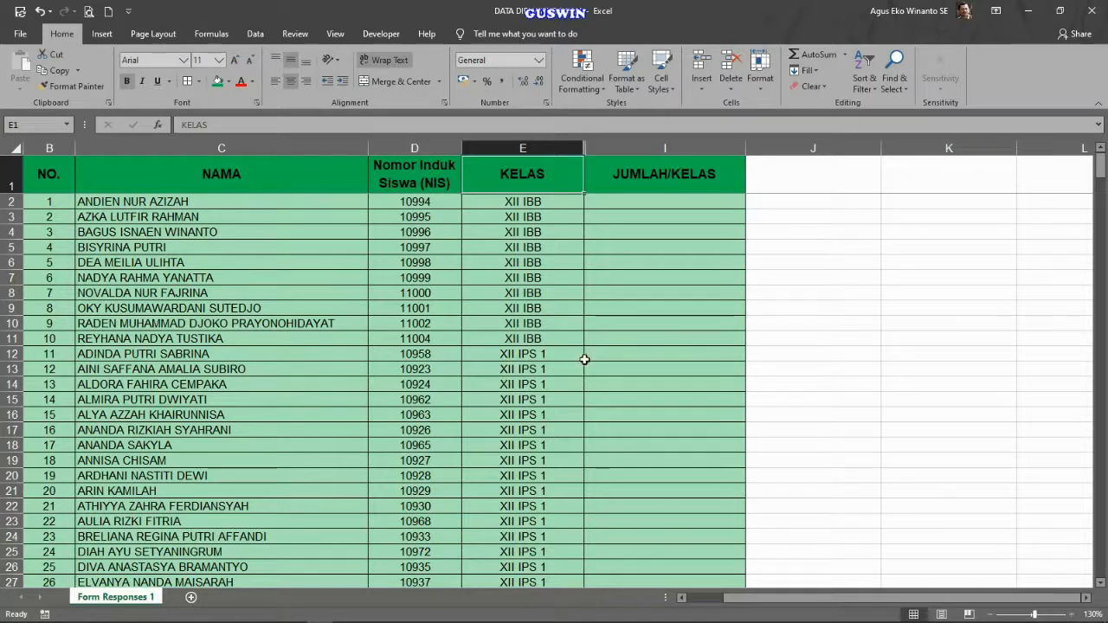
Begin a COUNTIF formula in cell I11 with the class entries E2:E294 as its range.
click(637, 340)
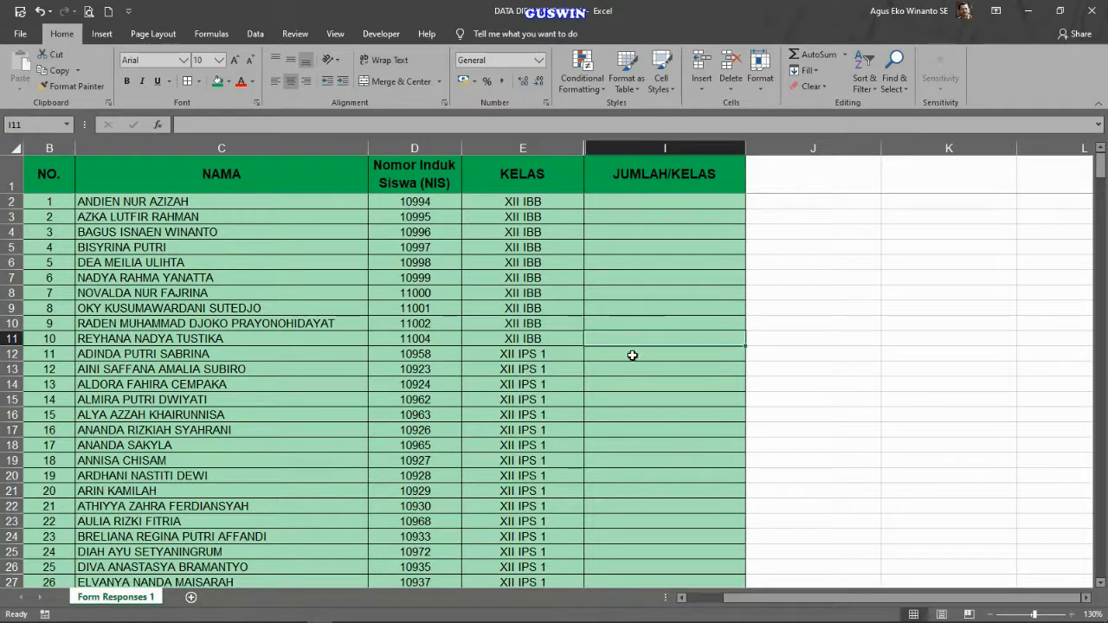
text(=)
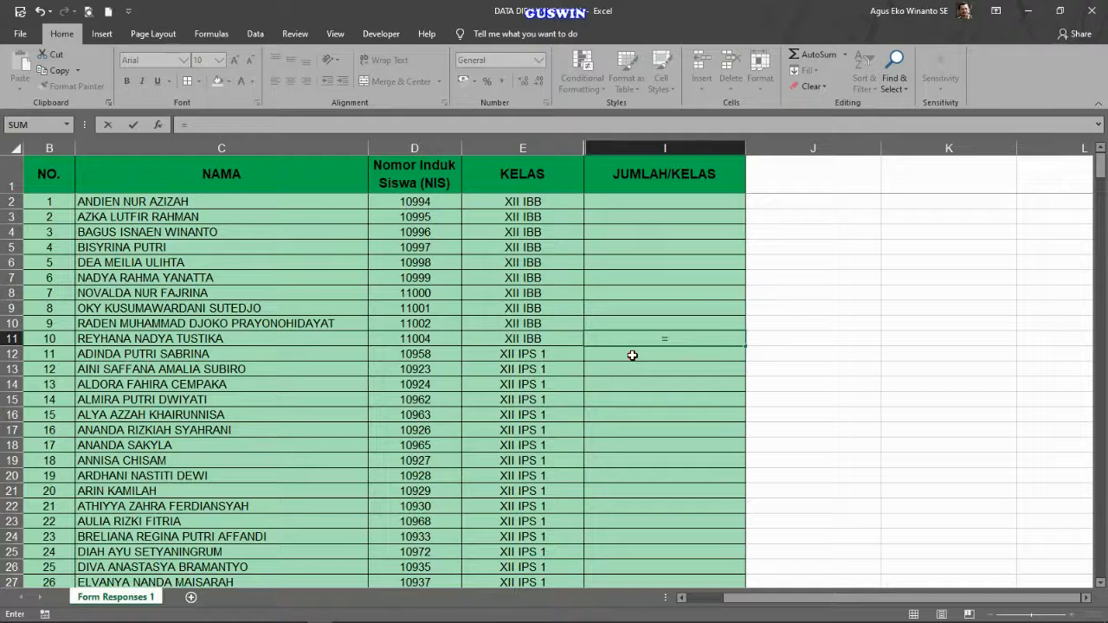
text(COUNT)
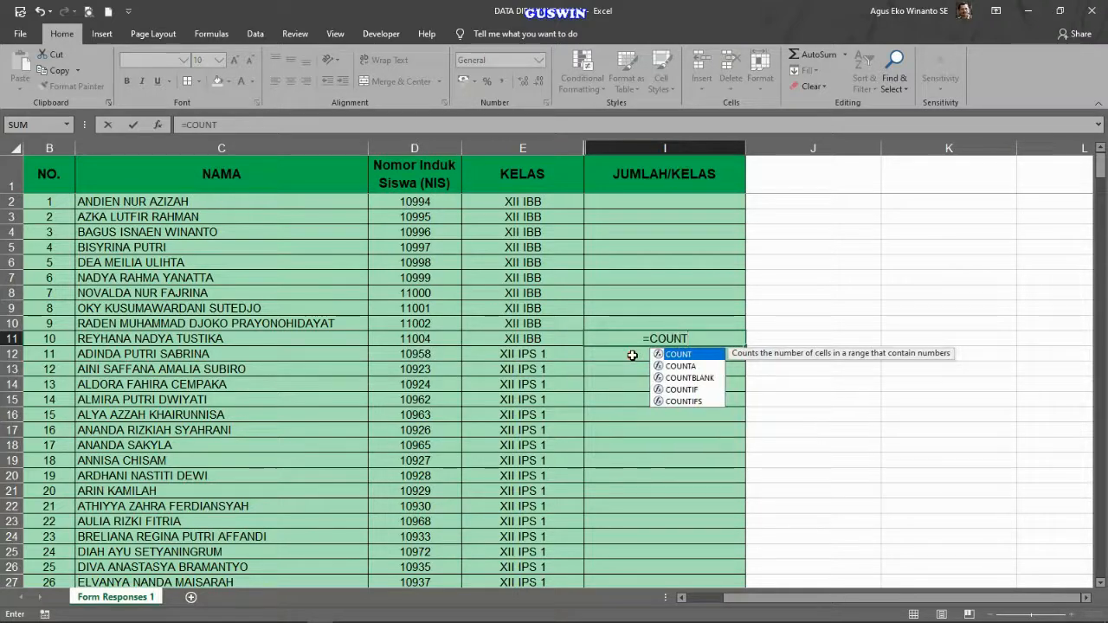
text(IF)
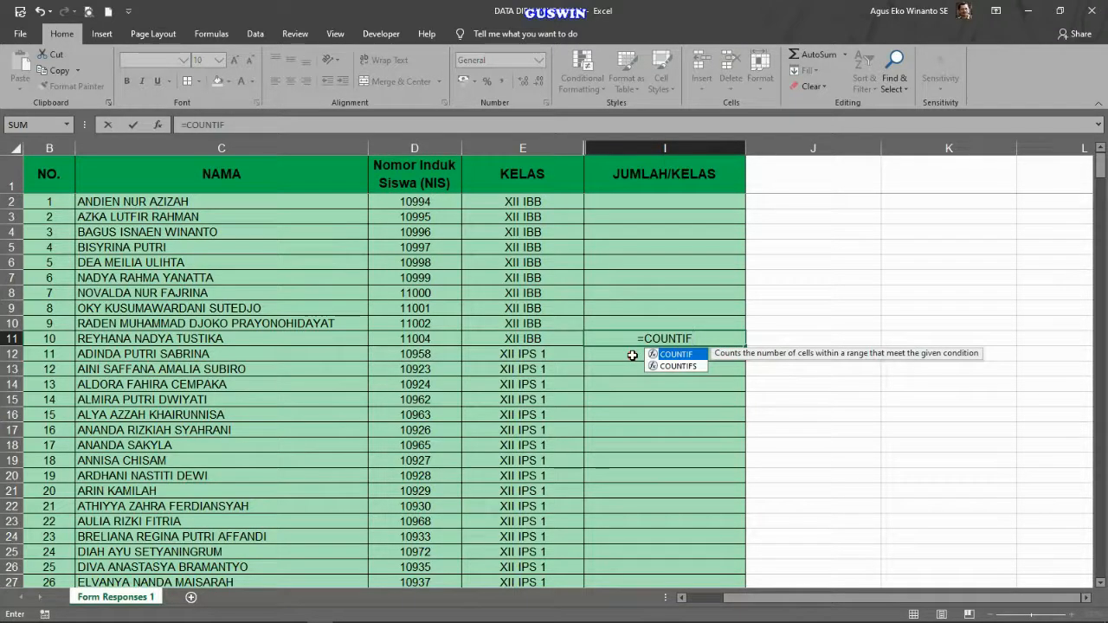
text(()
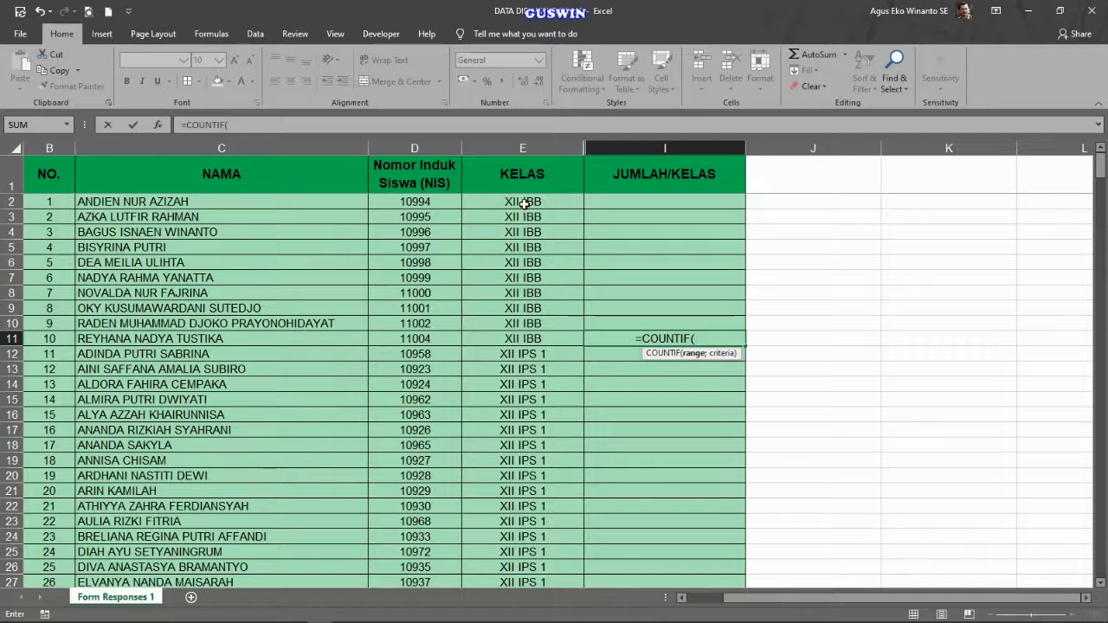
drag(522, 200, 522, 507)
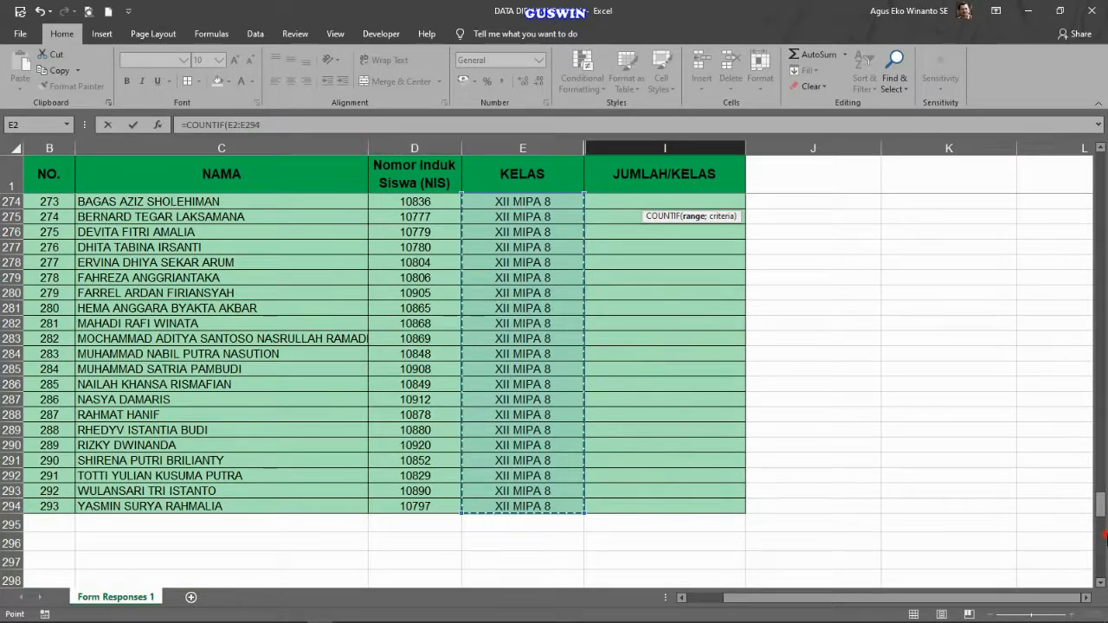
drag(1100, 507, 1027, 174)
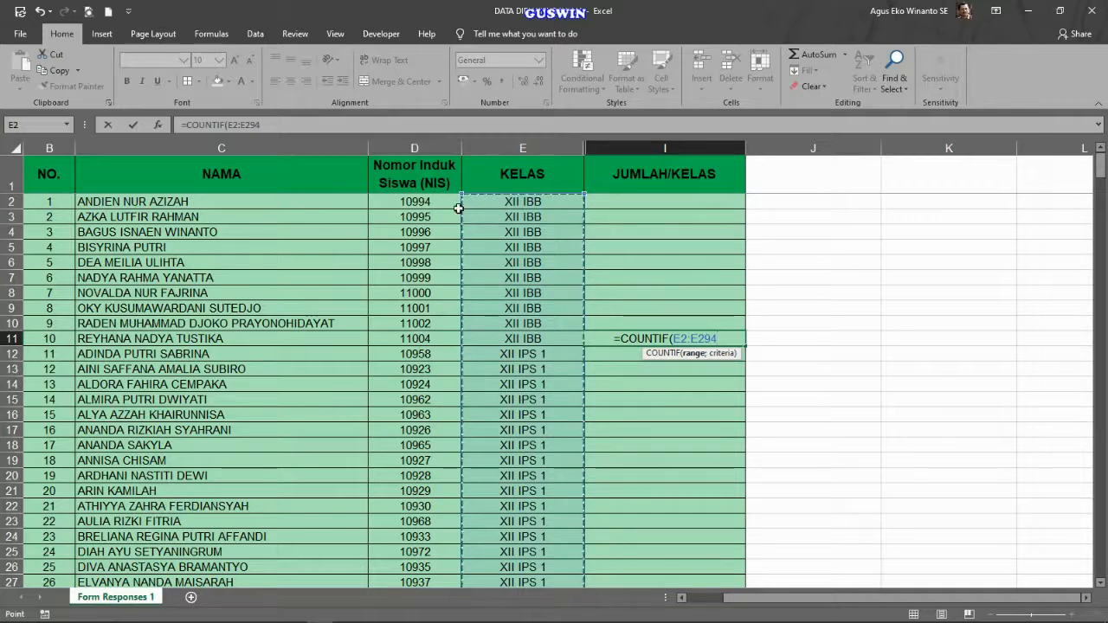
Make the COUNTIF range in I11 absolute as $E$2:$E$294.
click(227, 124)
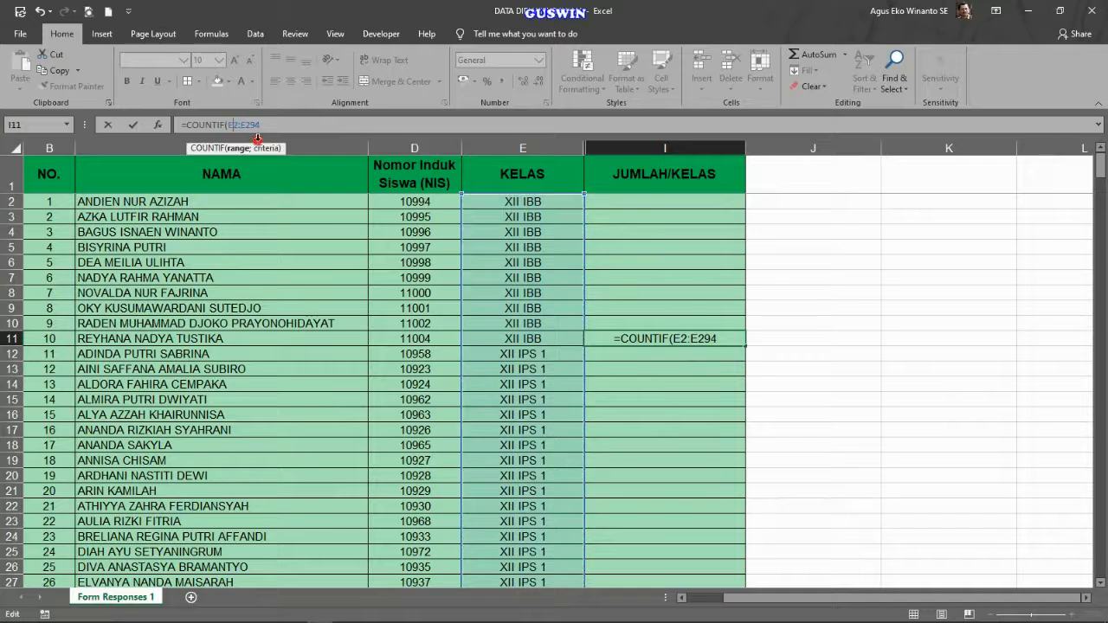
drag(228, 125, 259, 125)
key(F4)
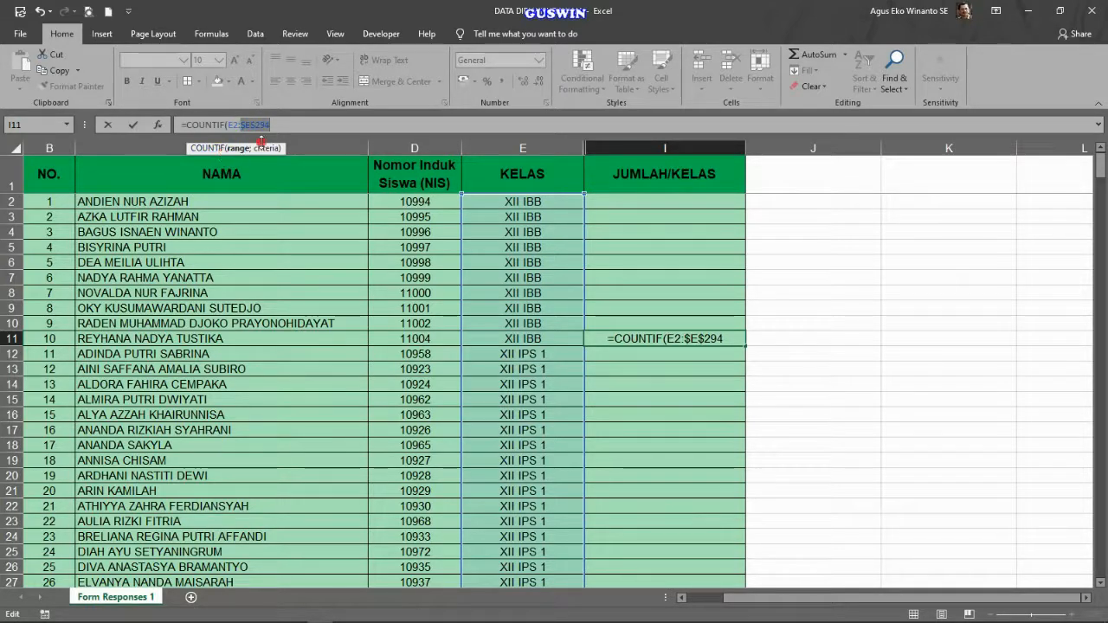
click(229, 124)
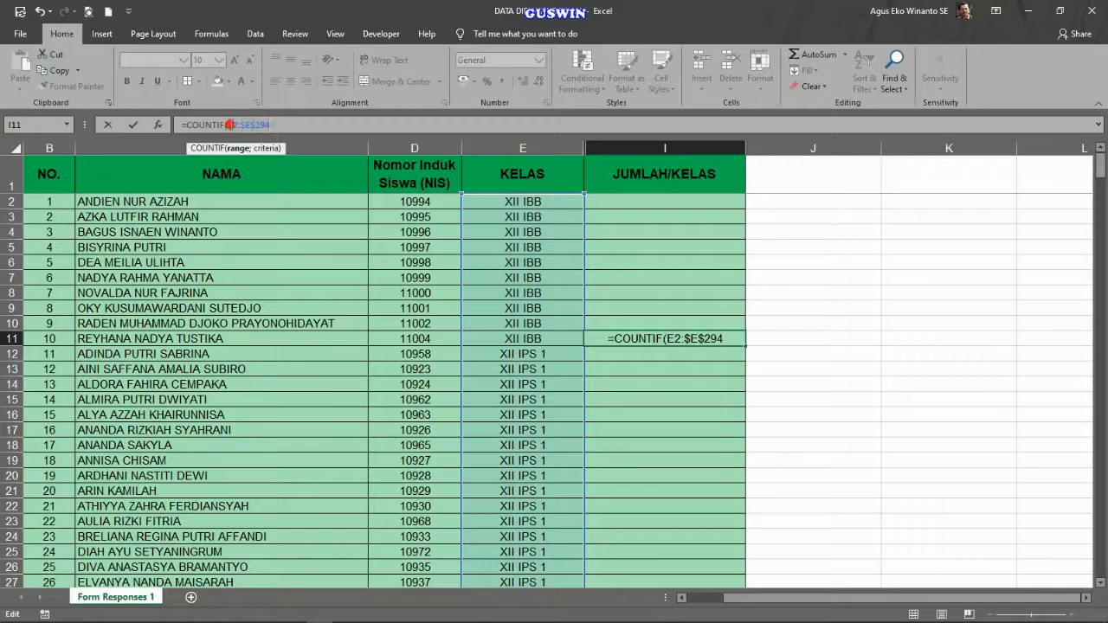
key(F4)
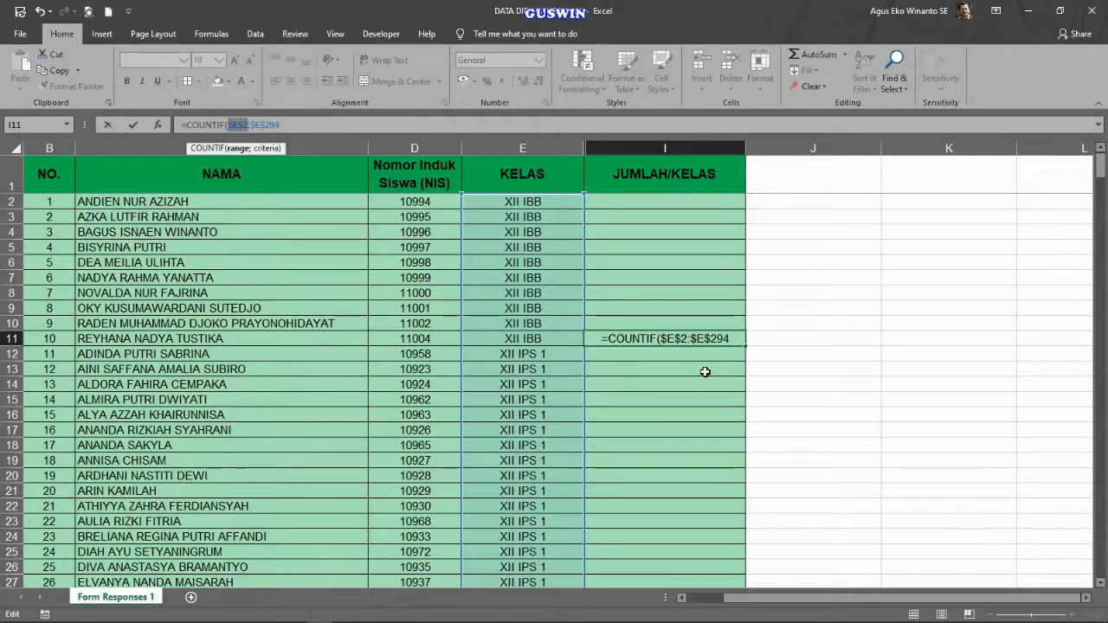
Complete the COUNTIF formula in I11 with the criterion "XII IBB" and enter it.
click(324, 126)
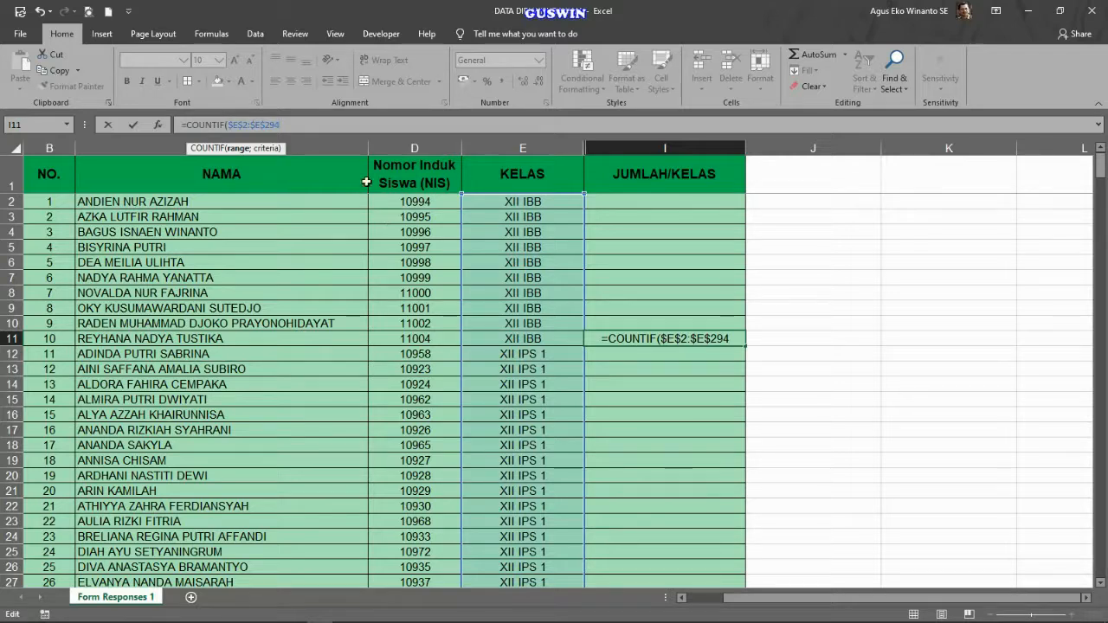
text(;)
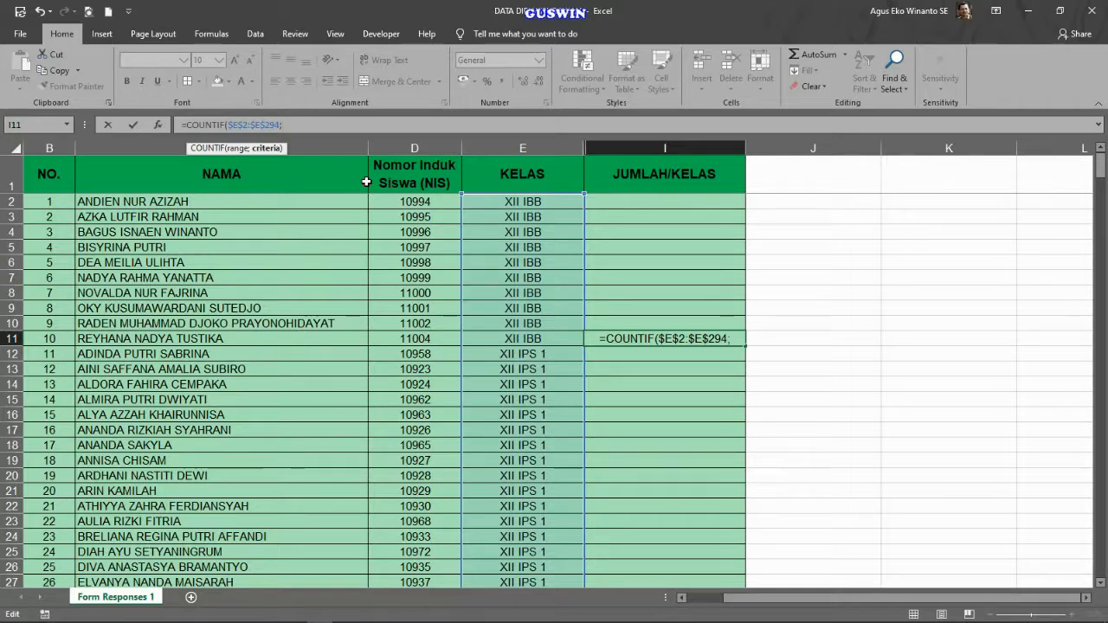
text(")
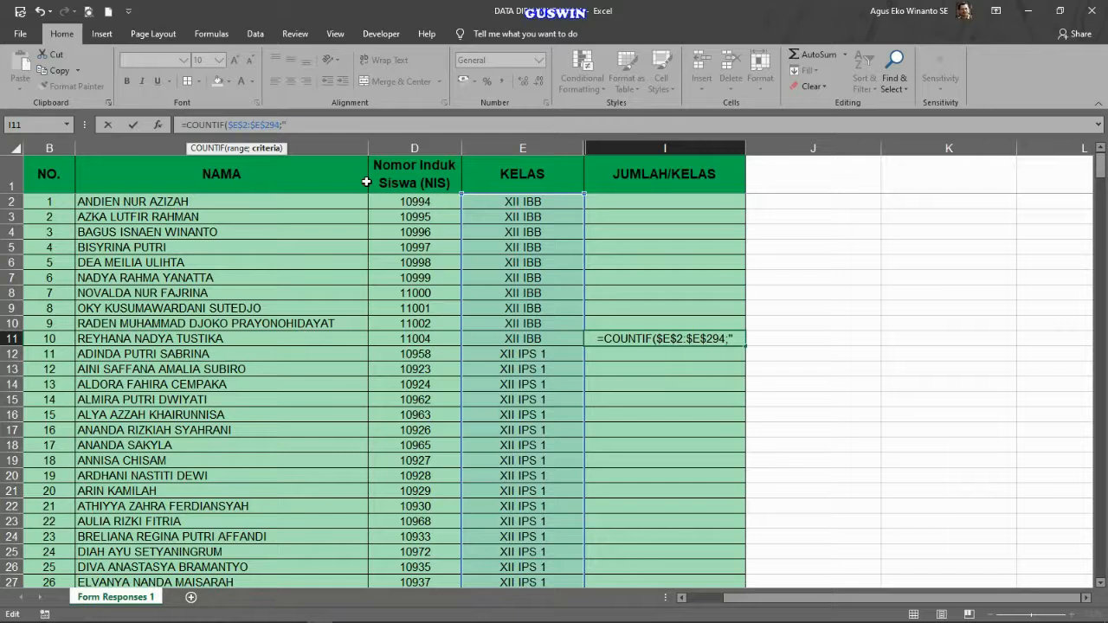
text(XII)
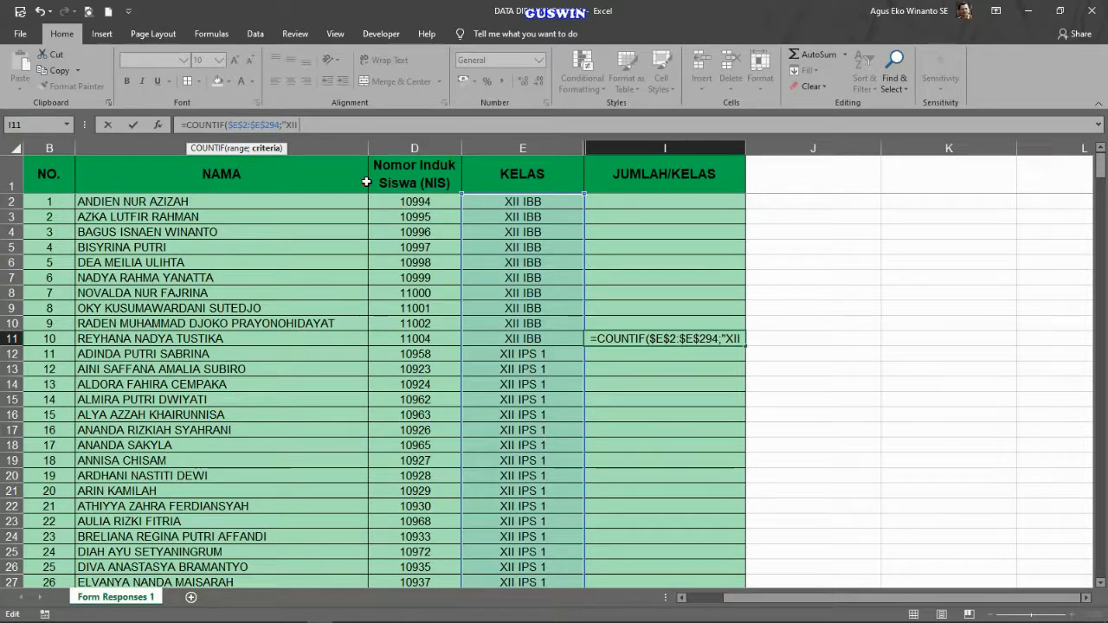
text( IBB)
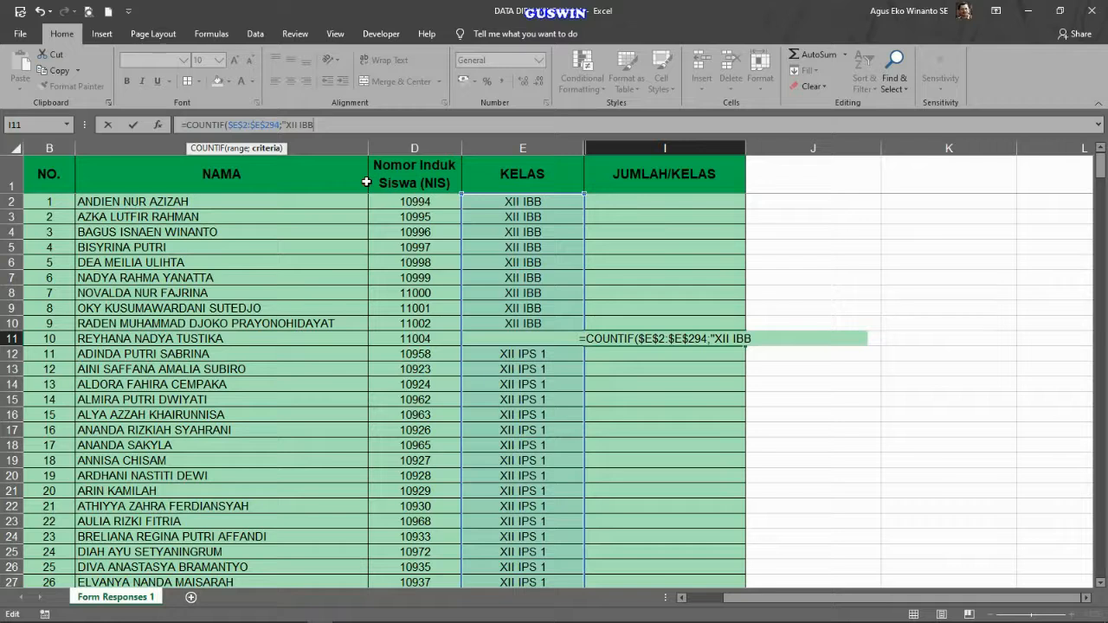
text("))
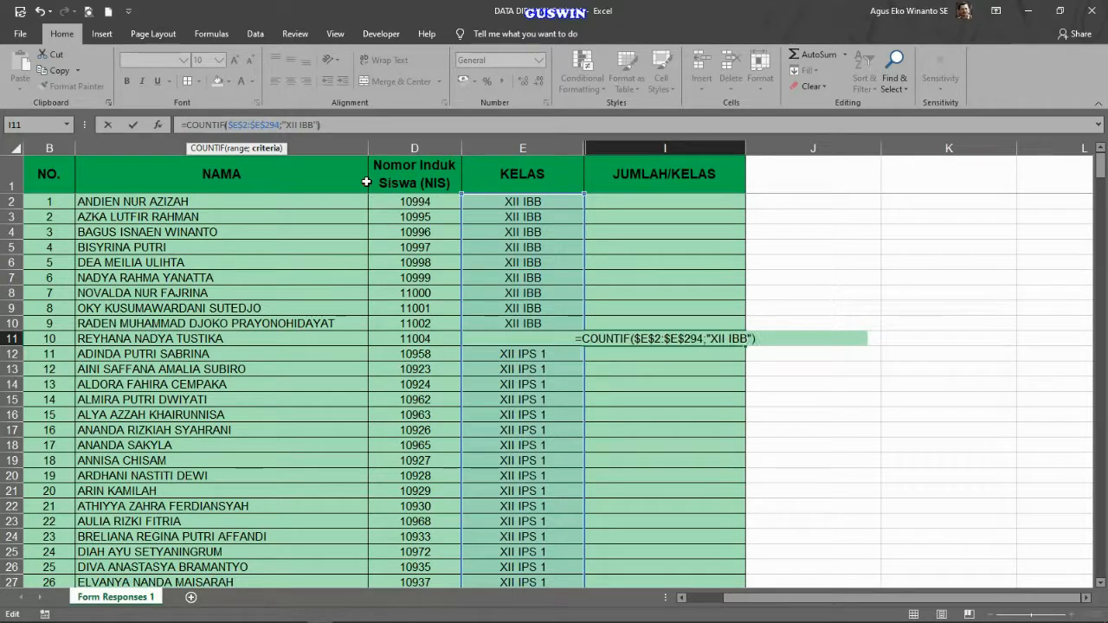
key(Return)
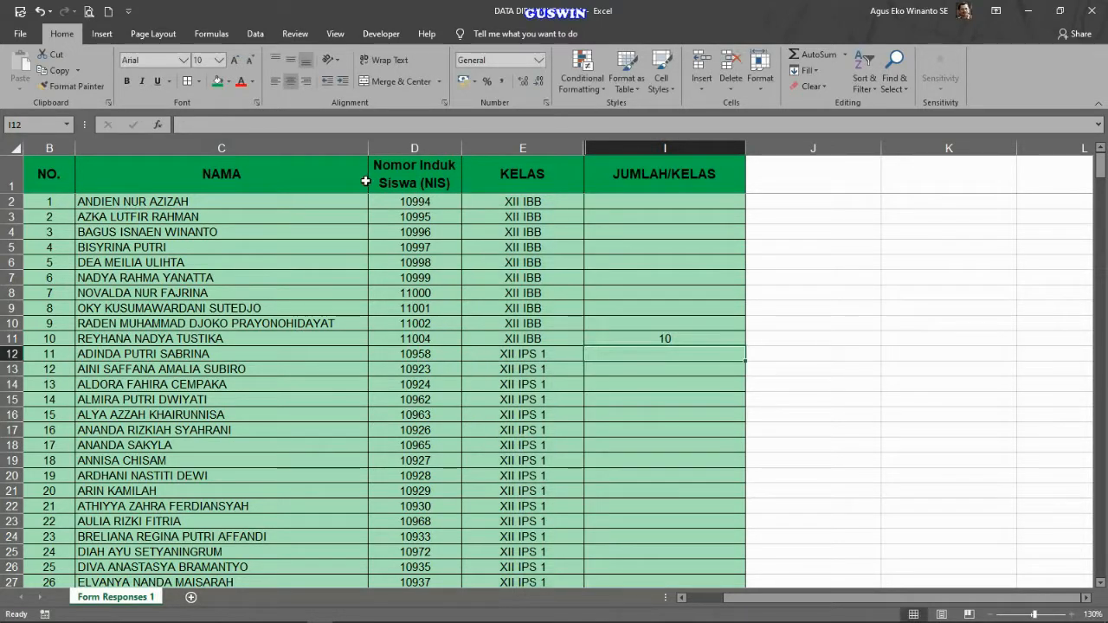
Examine the count in I11 and the COUNTIF formula behind it.
ctrl+scroll(690, 399, up, 3)
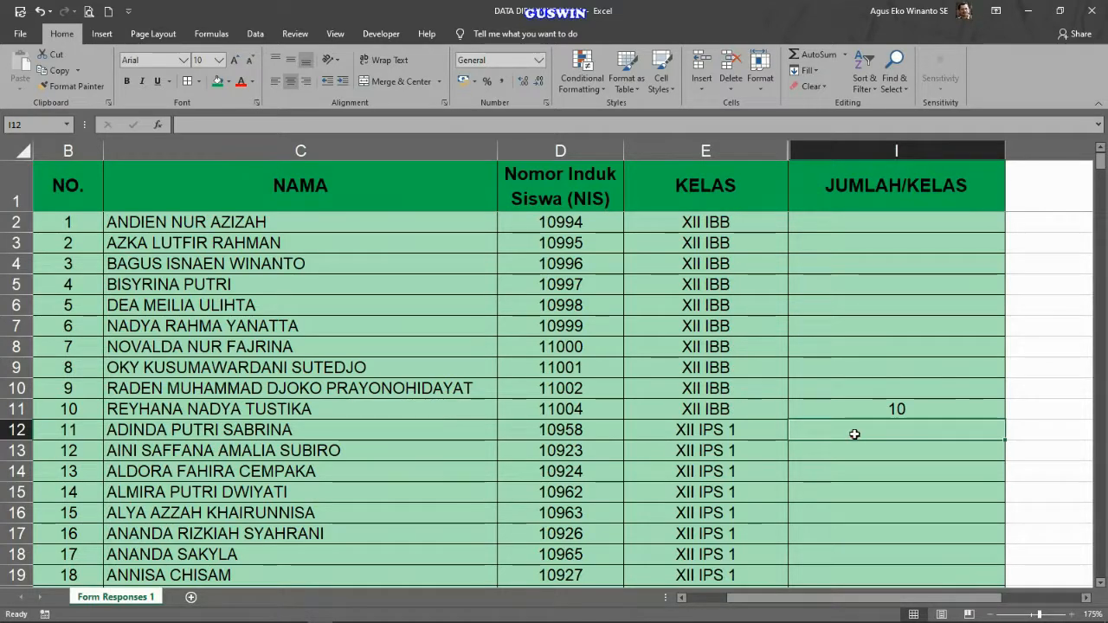
ctrl+scroll(848, 434, down, 2)
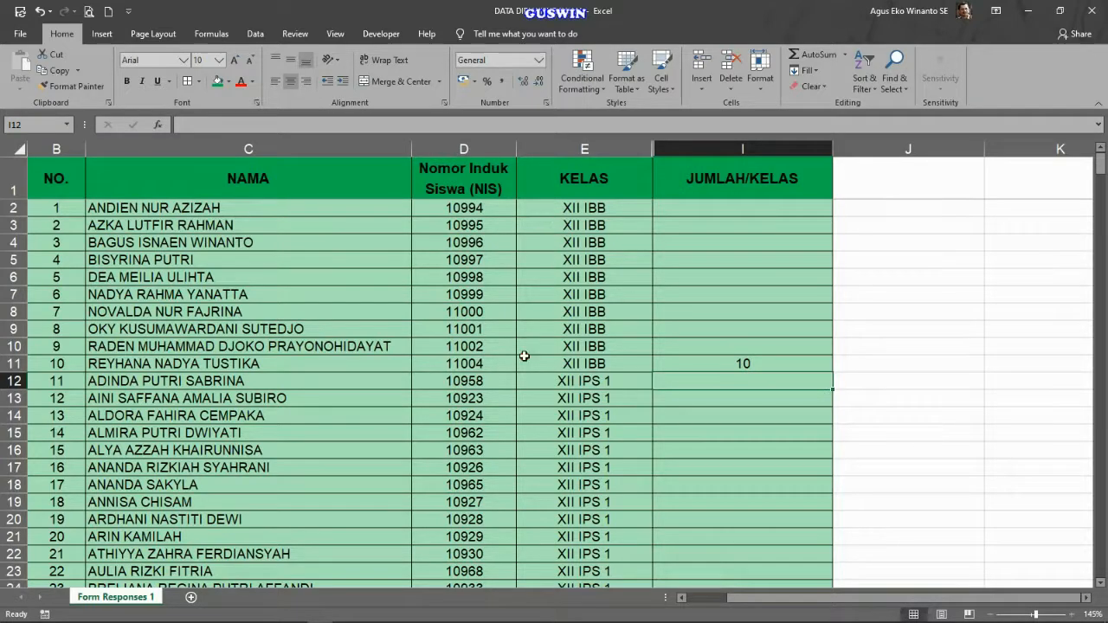
click(739, 362)
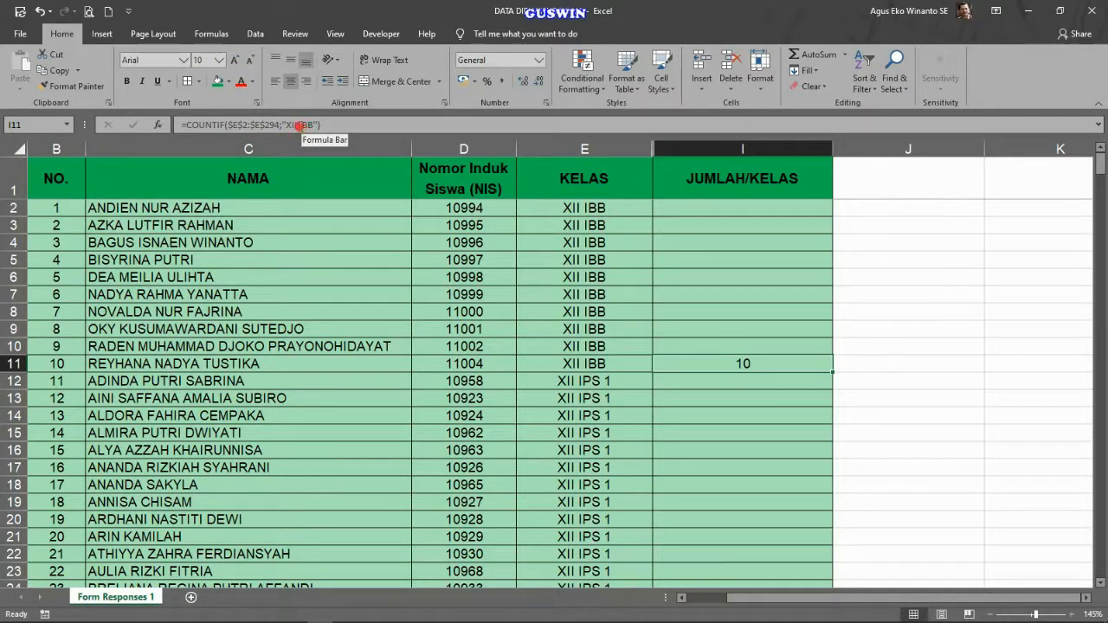
click(841, 449)
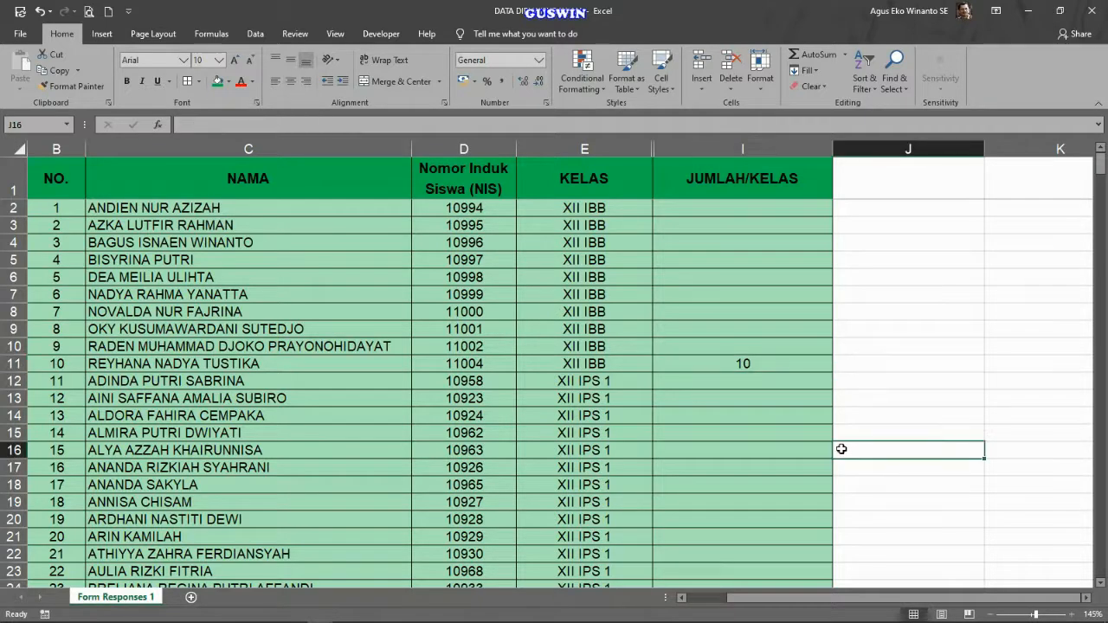
Prefix the COUNTIF formula in I11 with the text "Jumlah" joined by an ampersand.
click(728, 364)
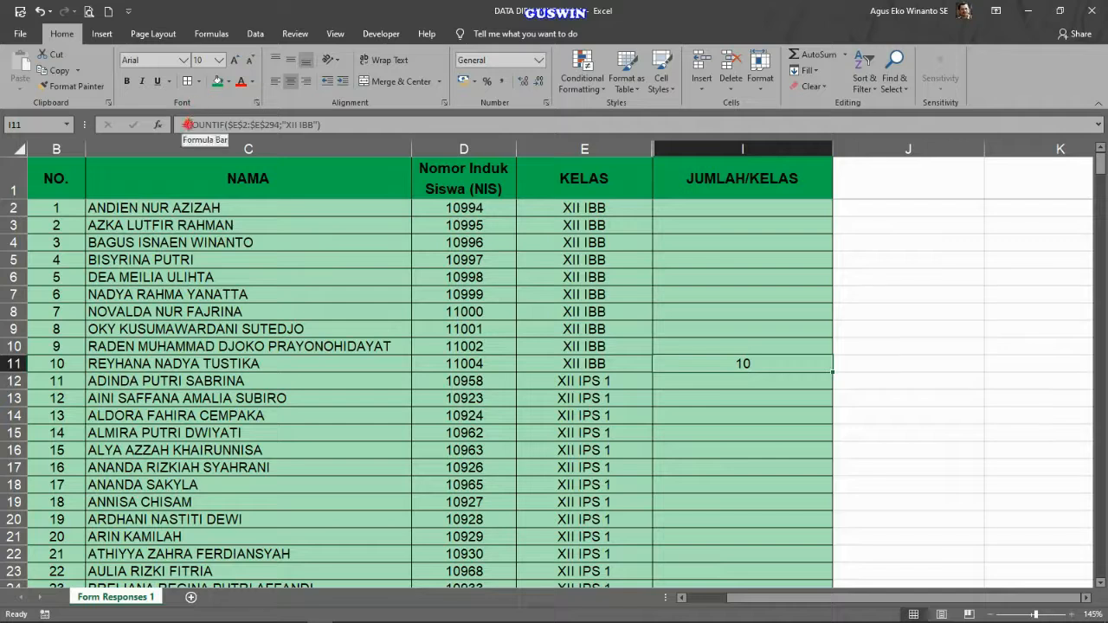
click(214, 126)
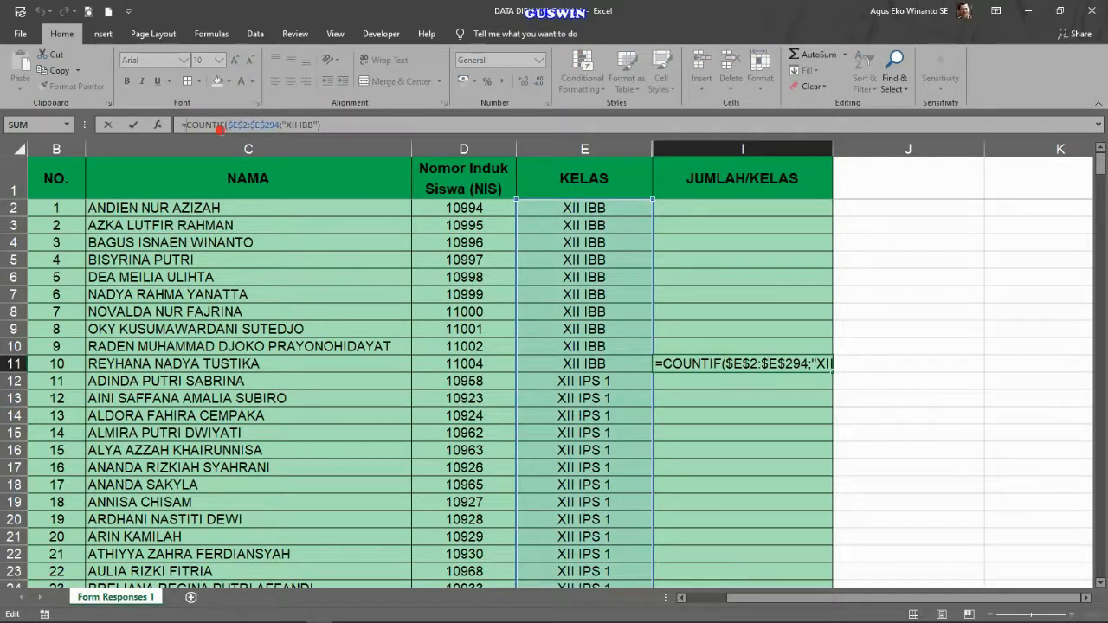
text(")
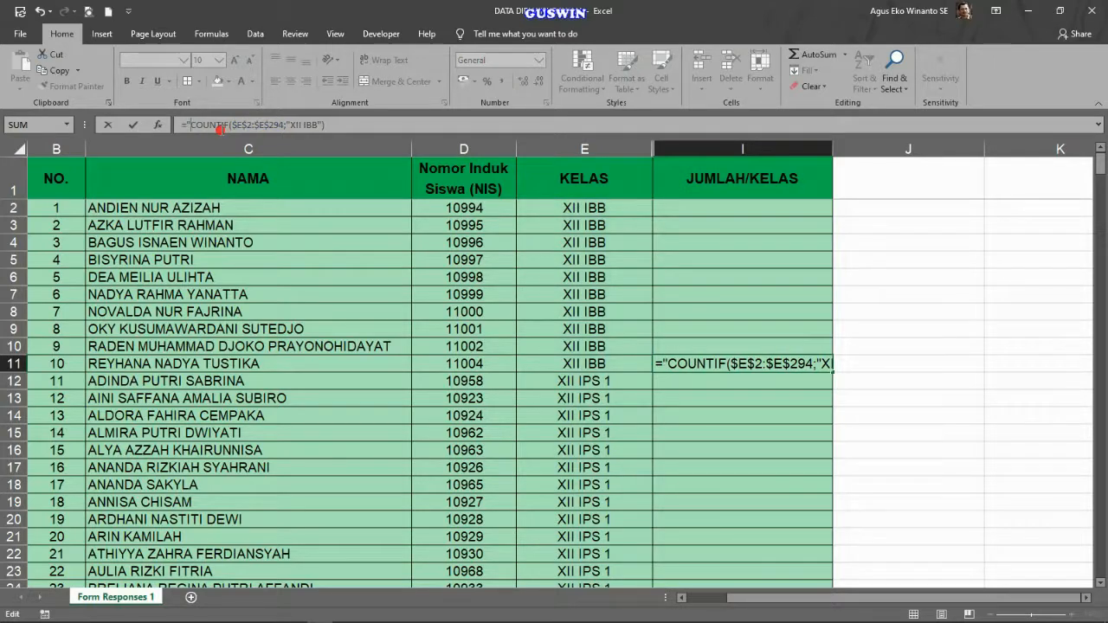
text(jU)
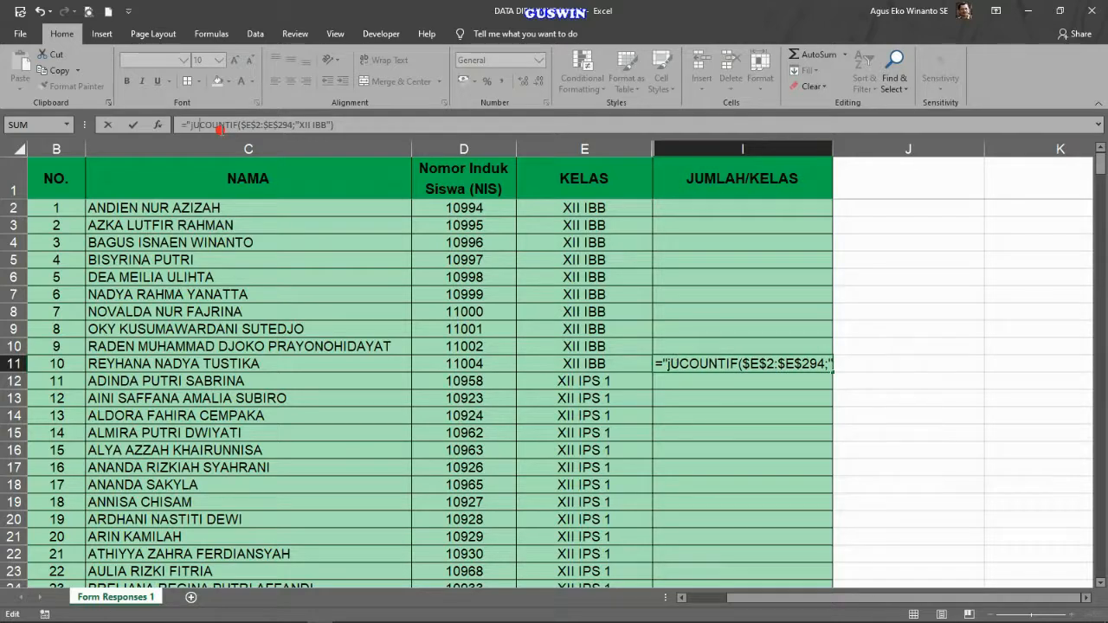
key(BackSpace)
key(BackSpace)
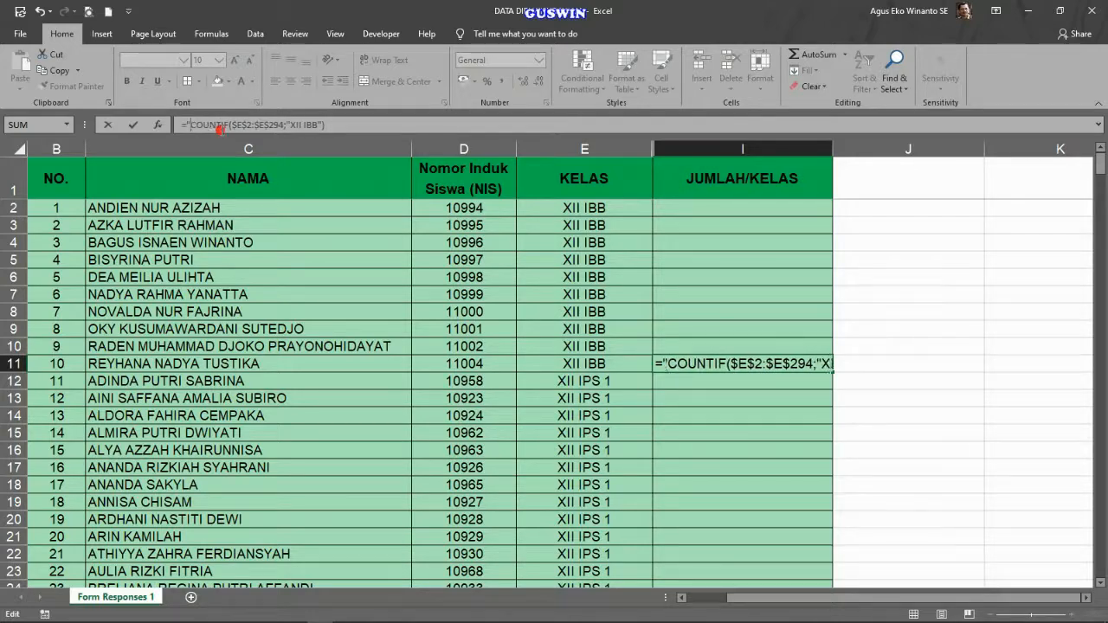
text(J)
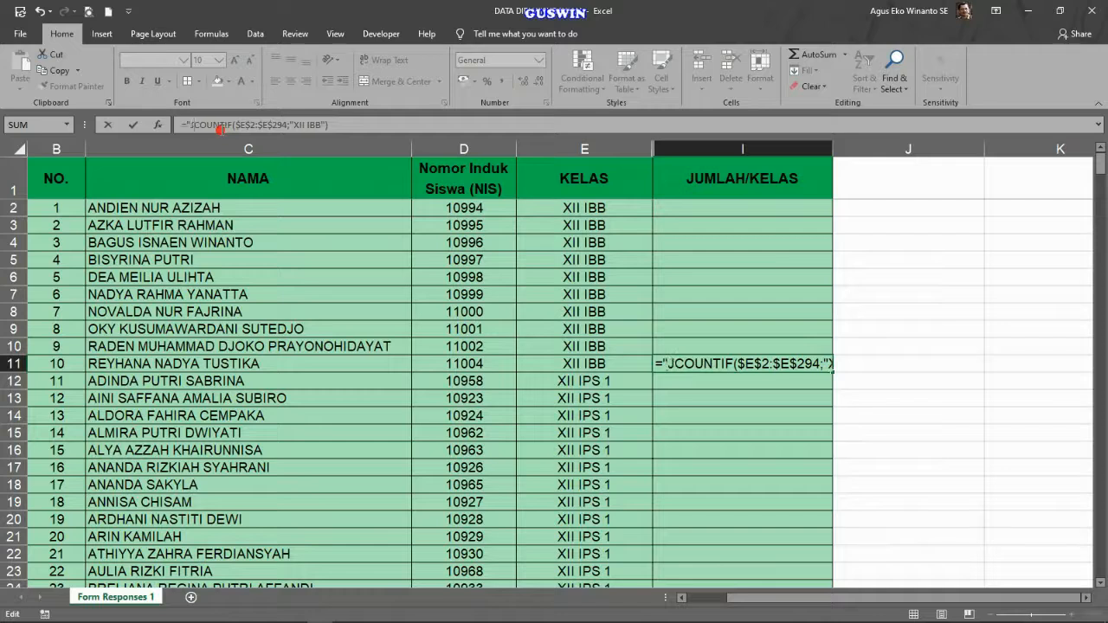
text(umlah)
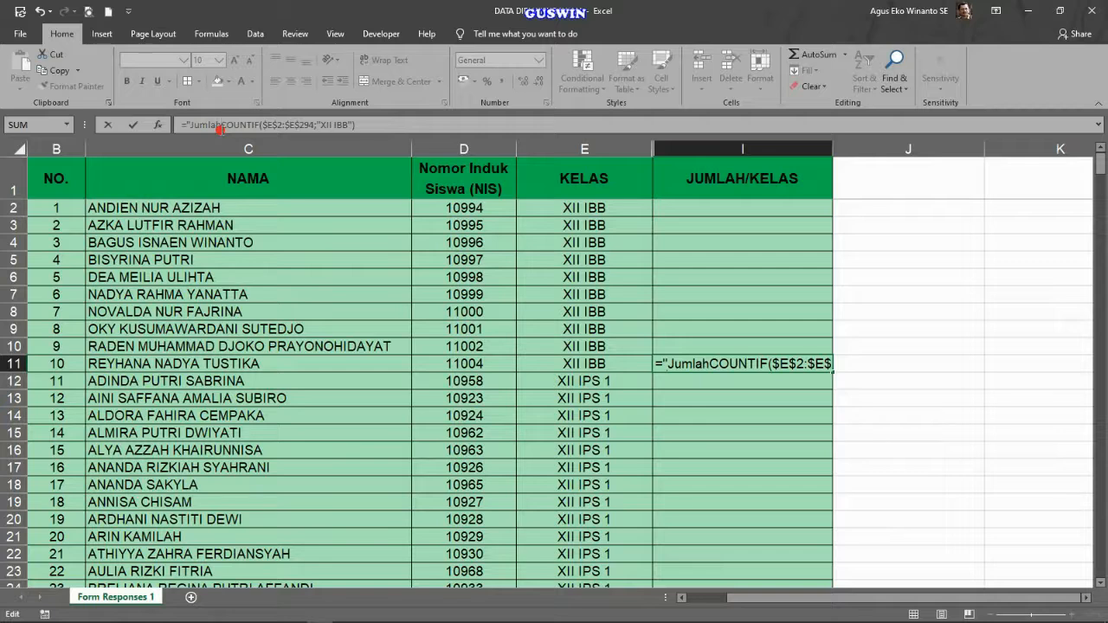
text(")
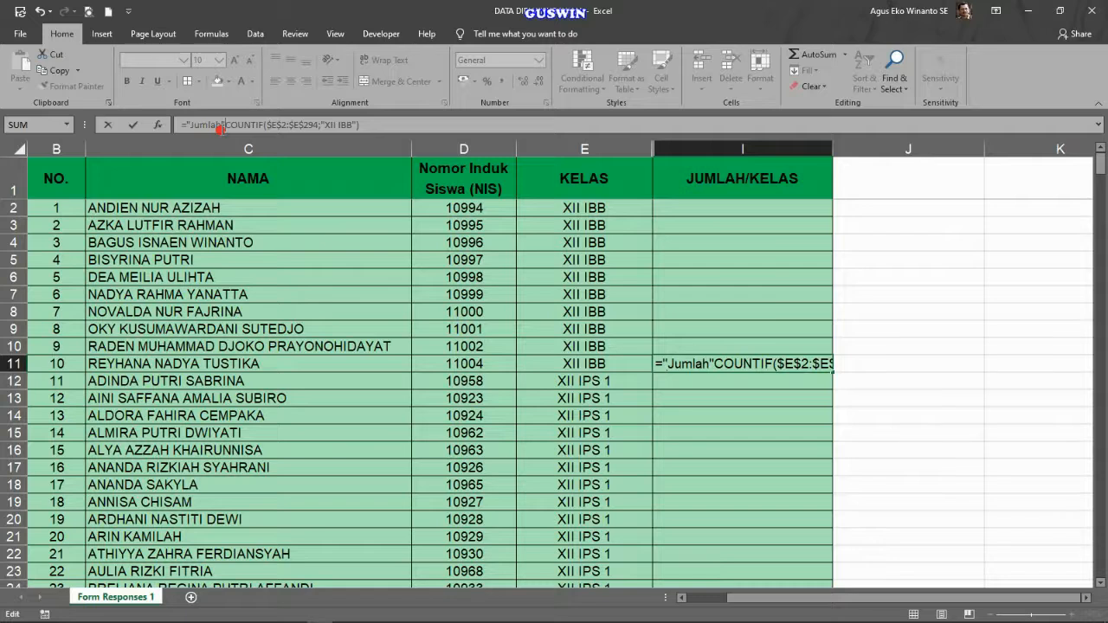
text(&)
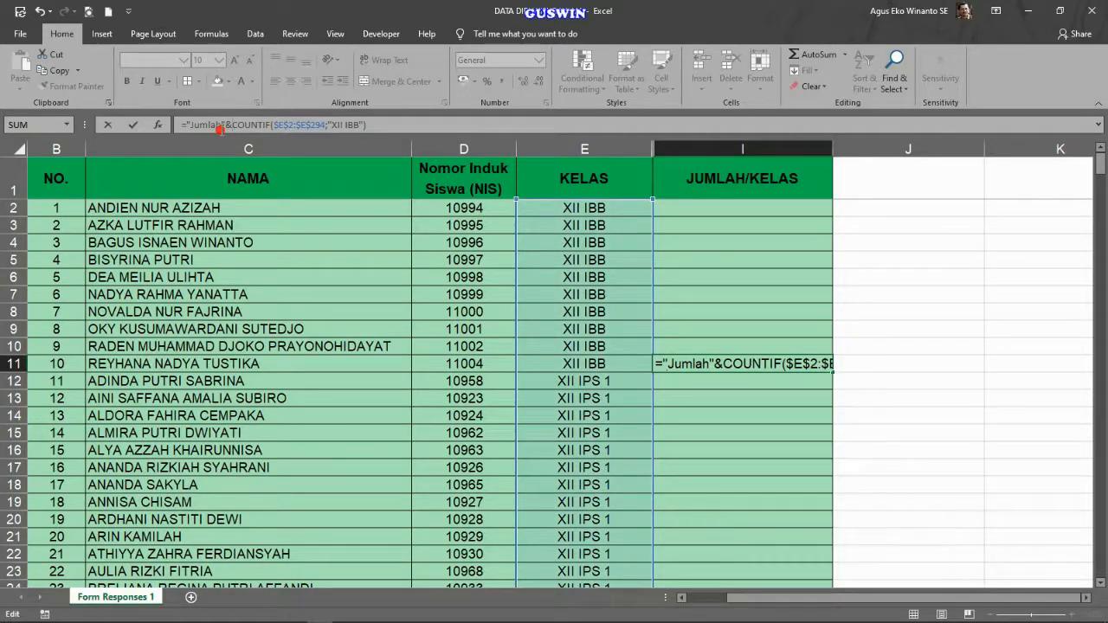
key(Return)
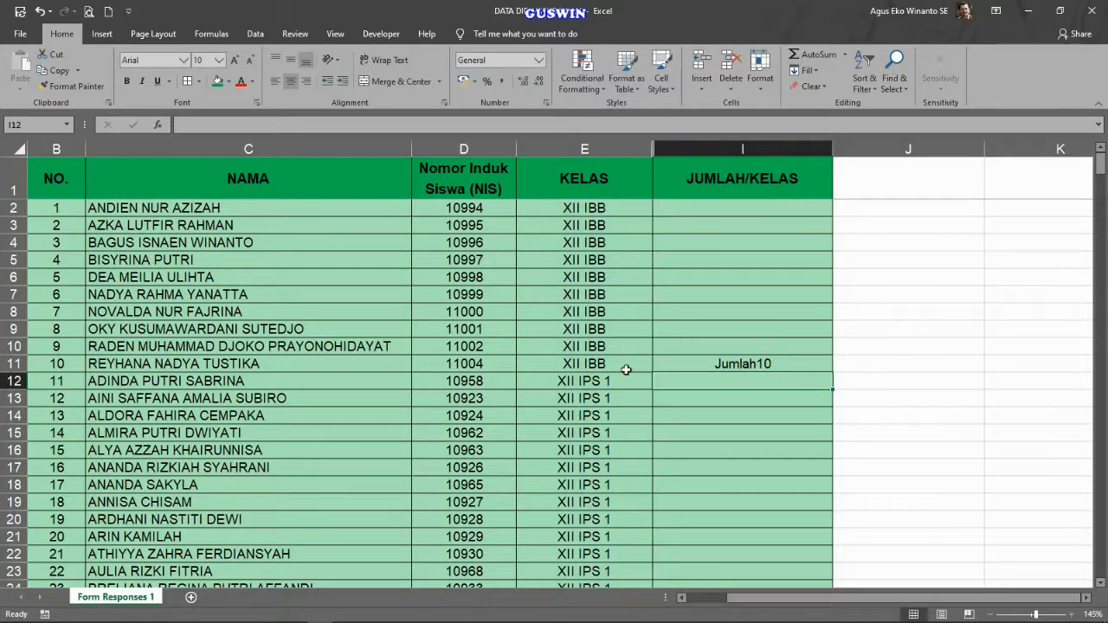
Append the text "Anak" to the end of the I11 formula, joined by an ampersand.
click(767, 364)
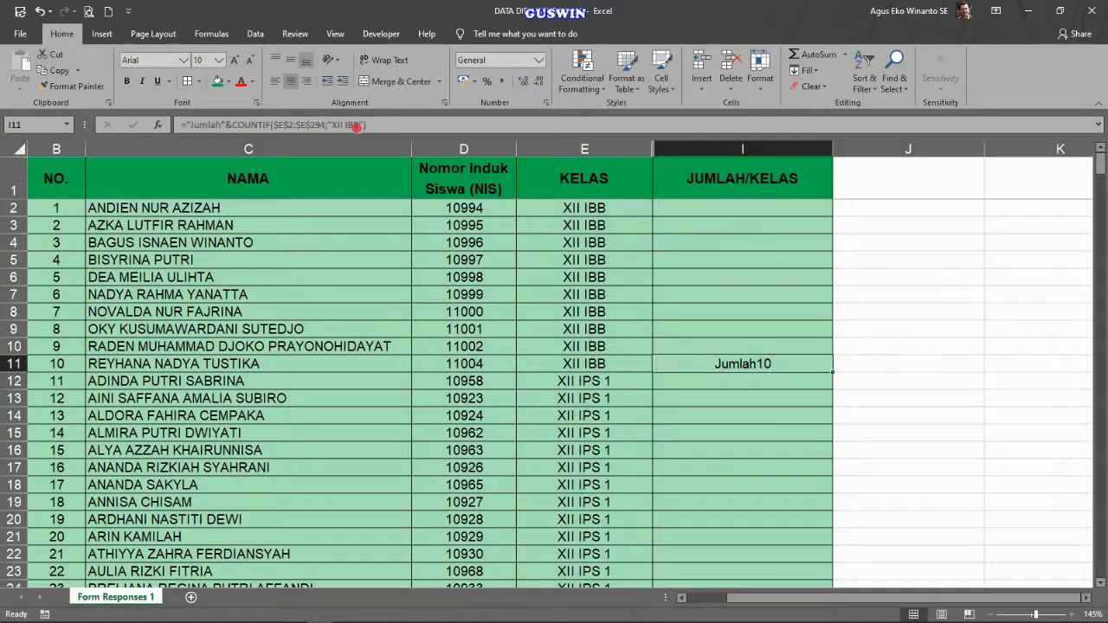
click(368, 125)
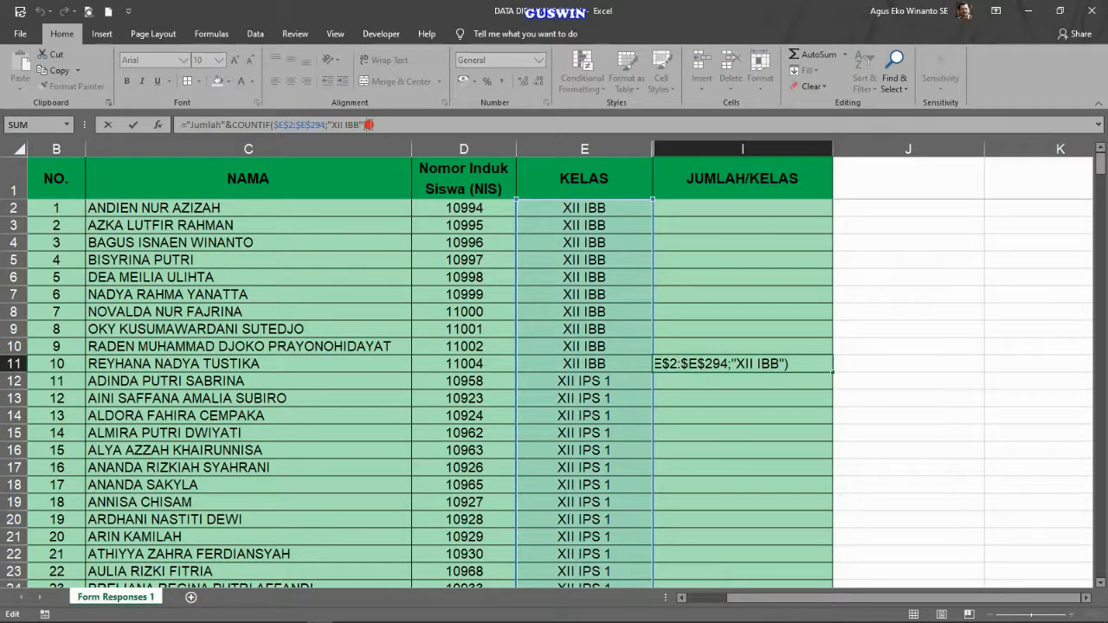
text(&"Anak)
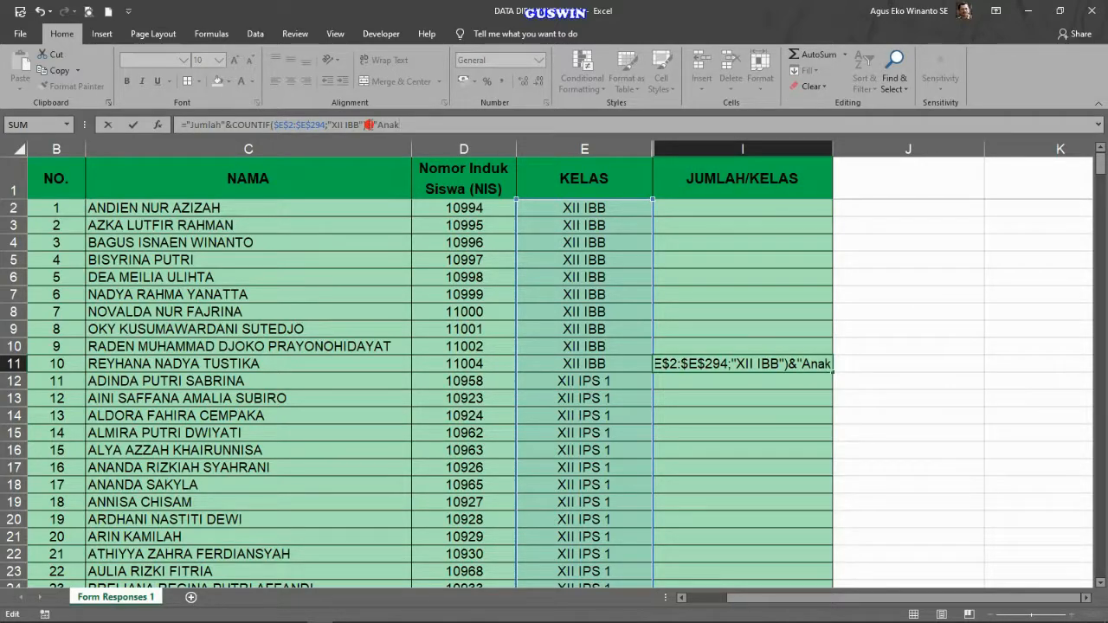
text(")
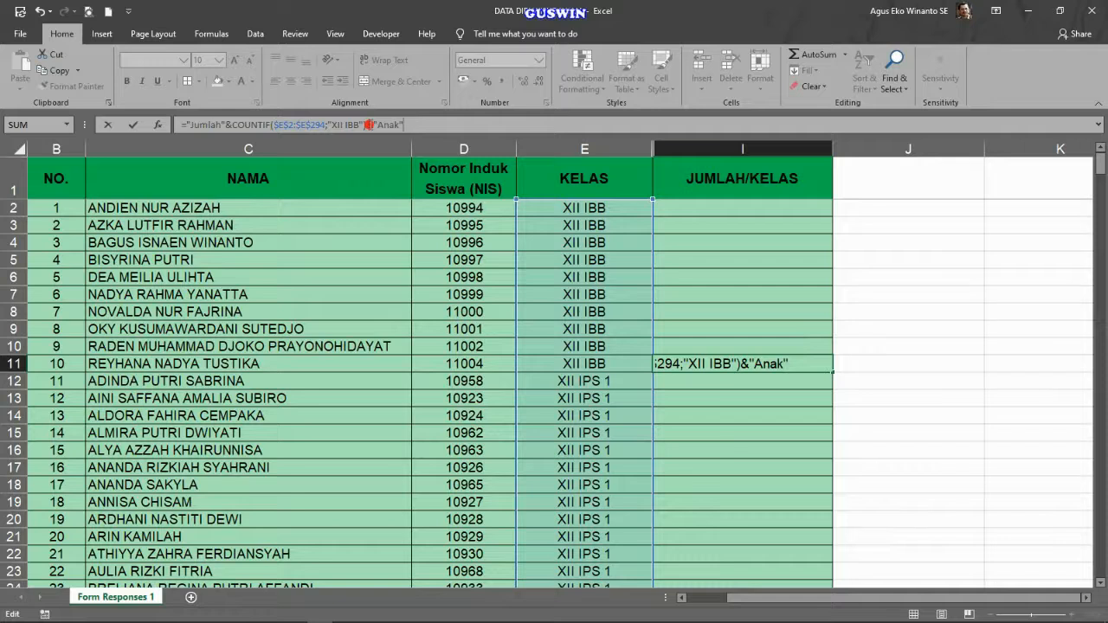
key(Return)
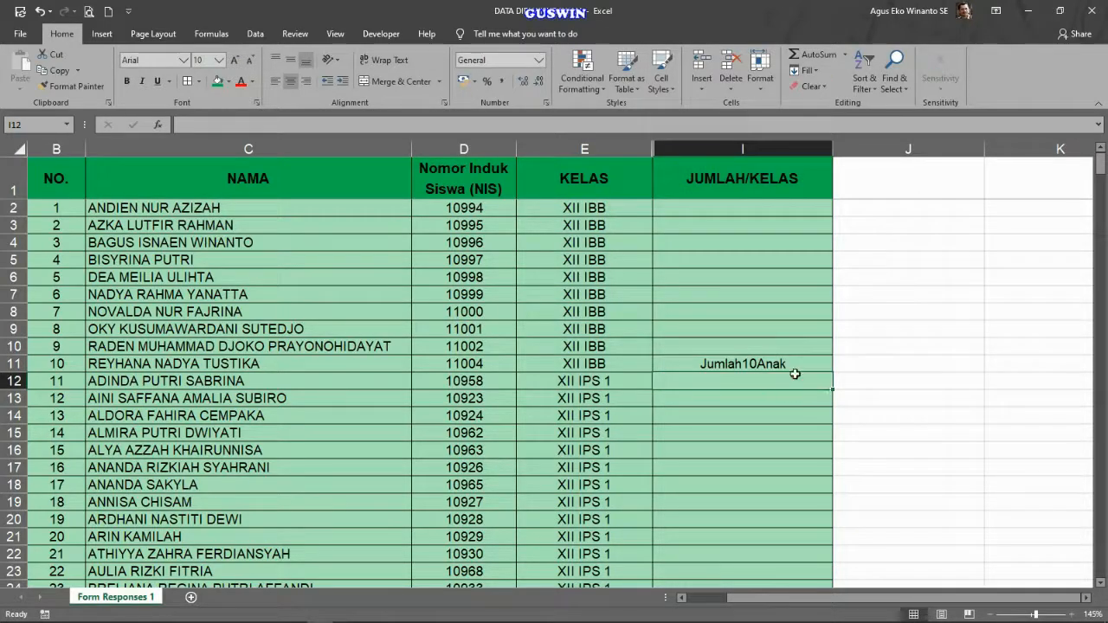
Add a space before the word Anak inside its quotation marks in the I11 formula.
click(758, 365)
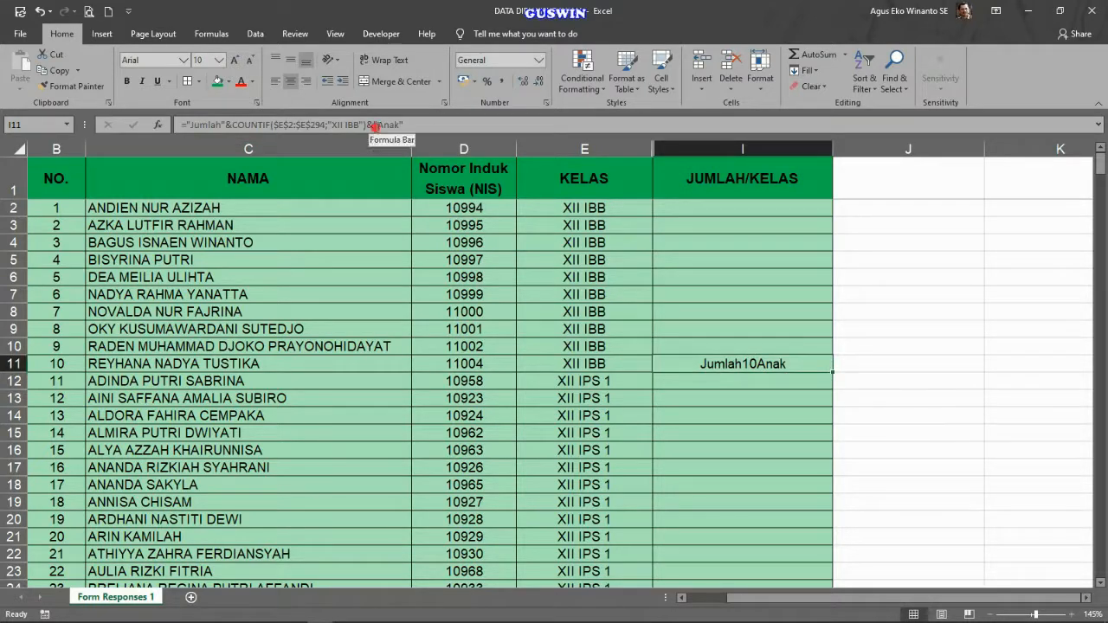
click(375, 126)
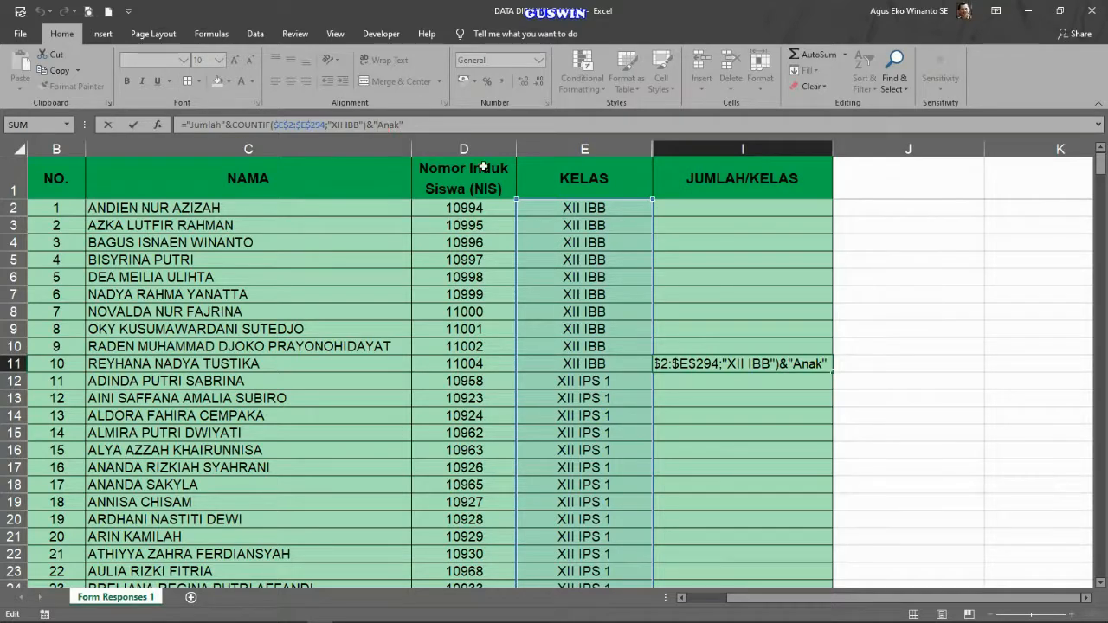
key(Return)
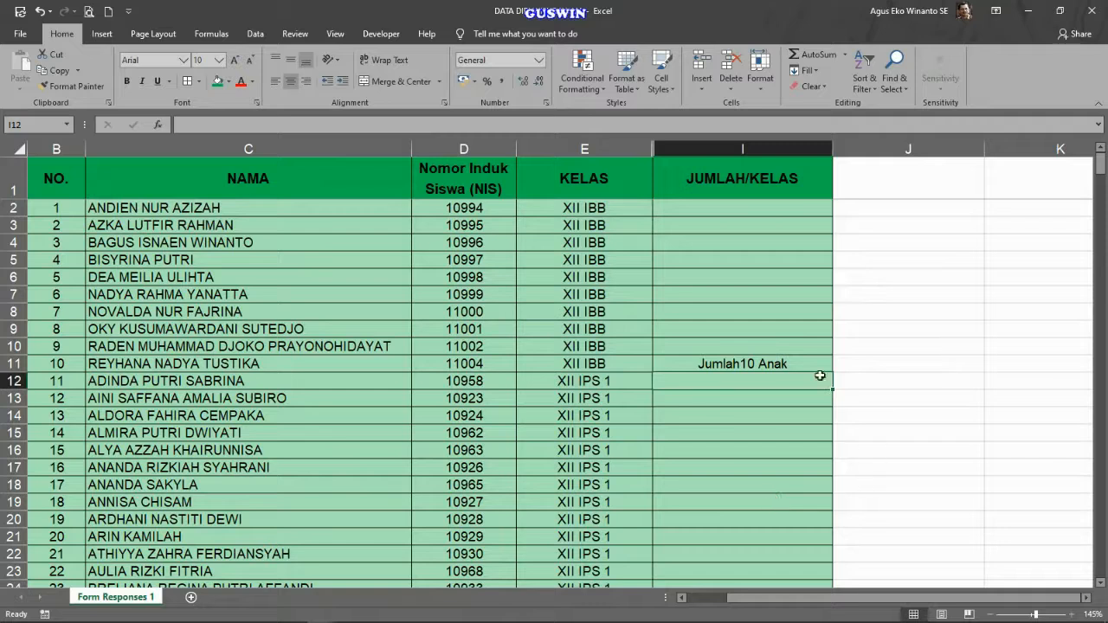
Copy the I11 formula into I43, the row of the last XII IPS 1 student.
mouse_move(817, 620)
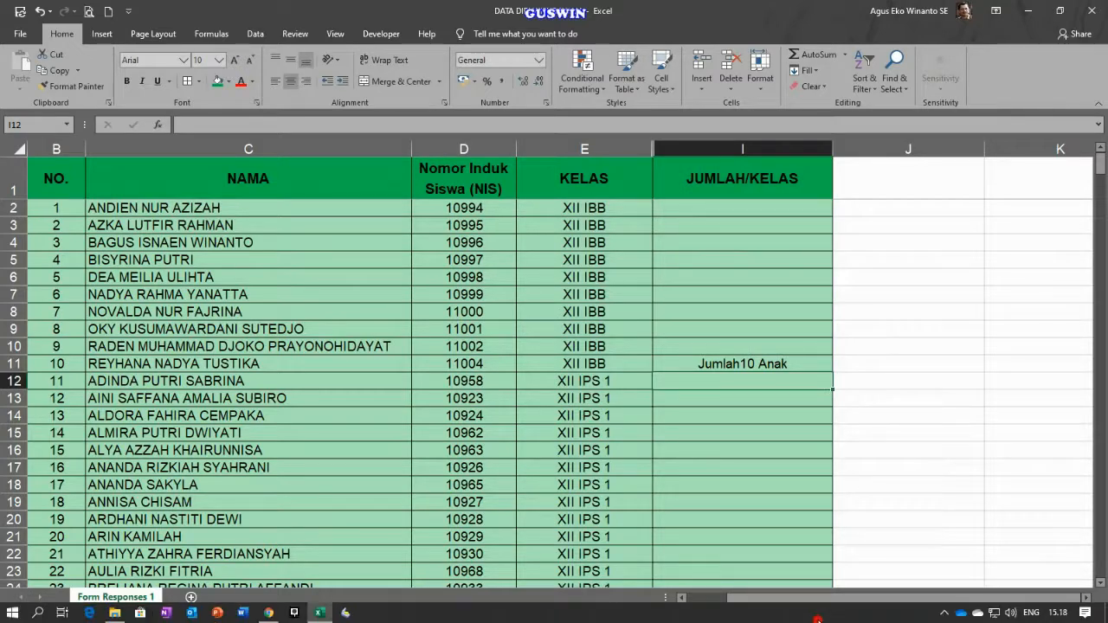
click(740, 362)
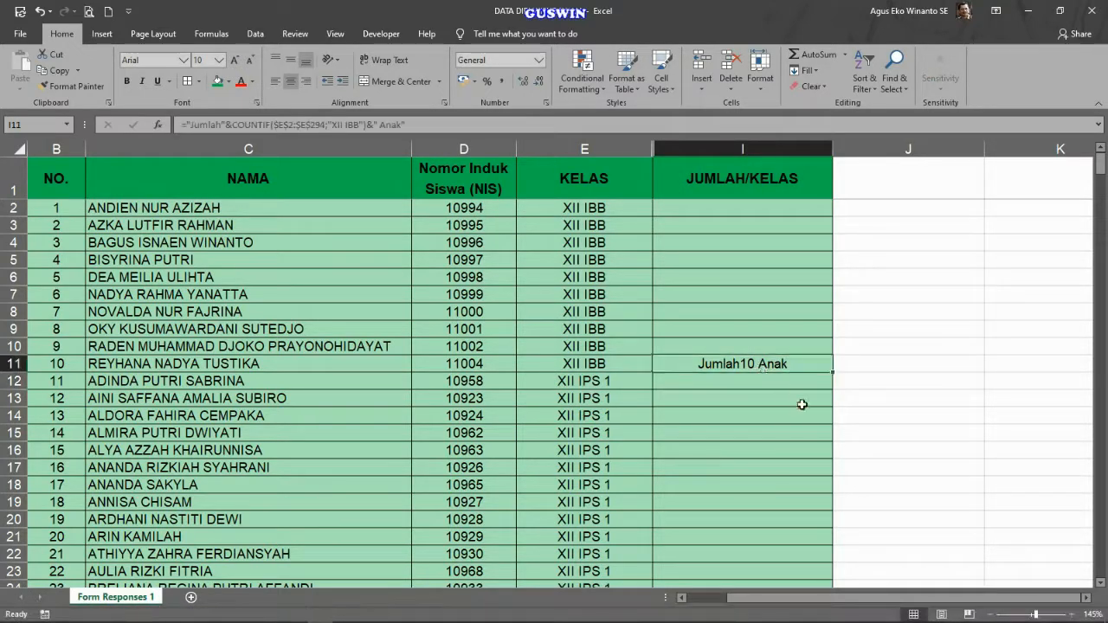
key(ctrl+c)
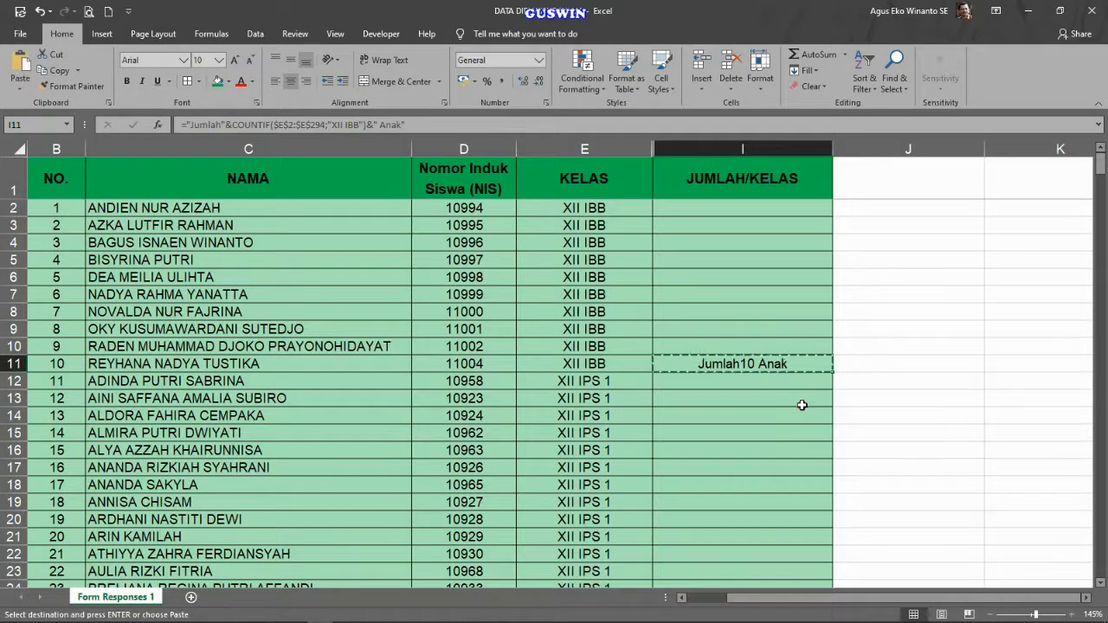
scroll(802, 406, down, 8)
scroll(800, 411, down, 2)
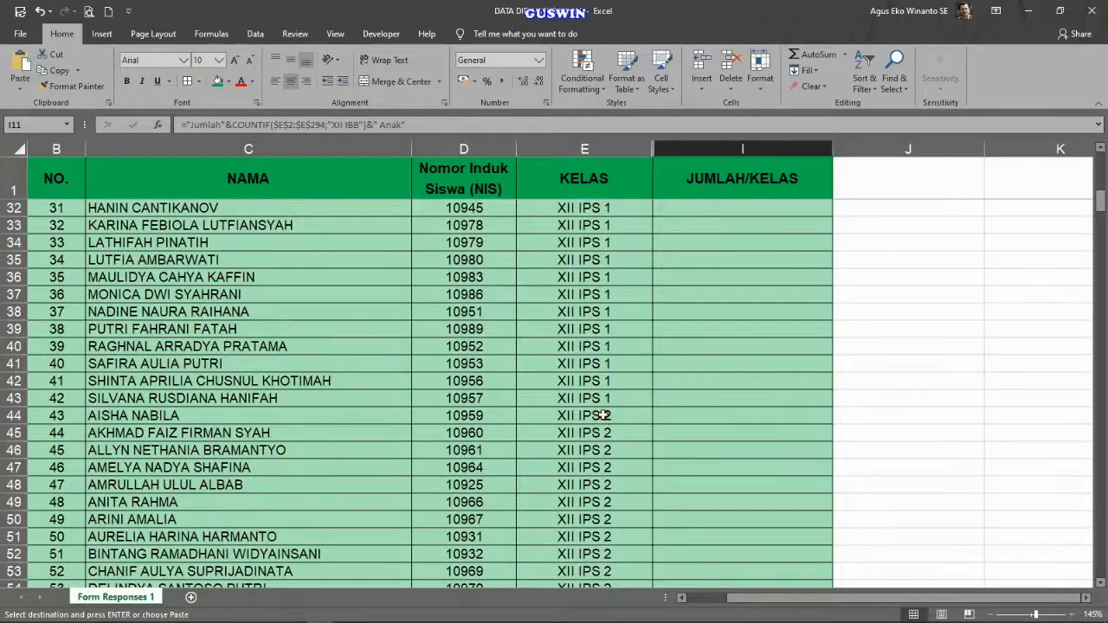
click(685, 400)
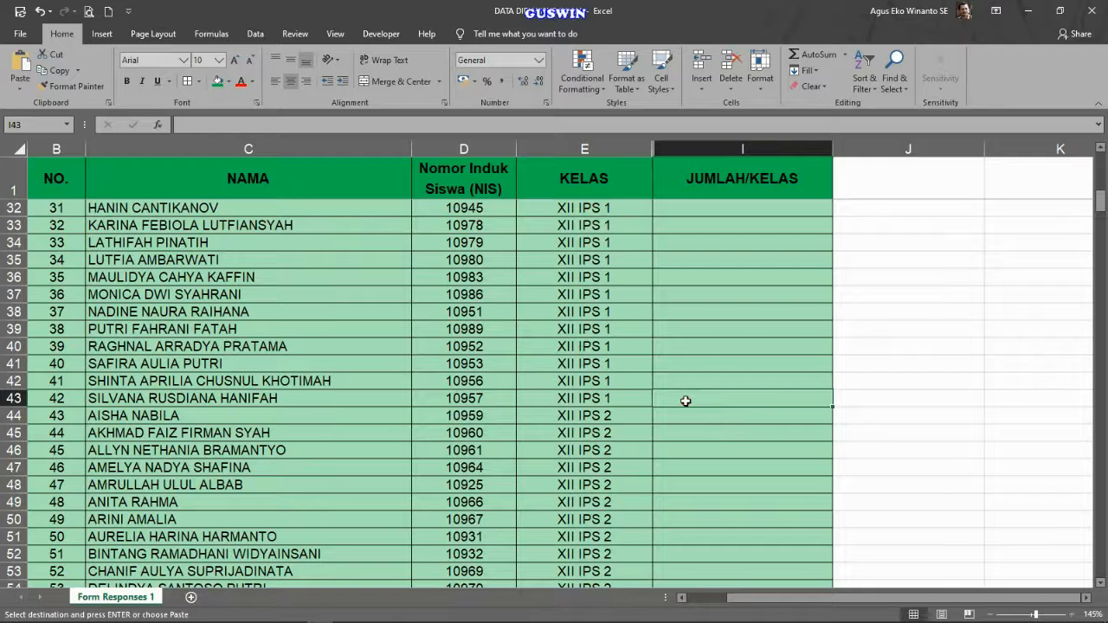
key(Return)
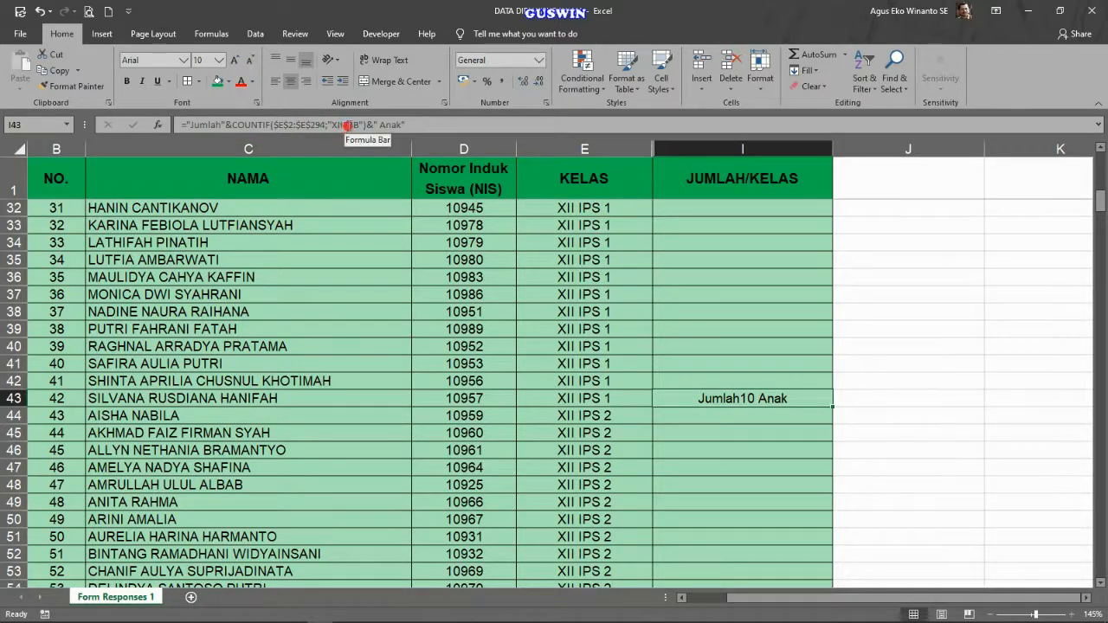
Change the COUNTIF criterion in I43 to "XII IPS 1".
click(347, 125)
drag(350, 124, 359, 125)
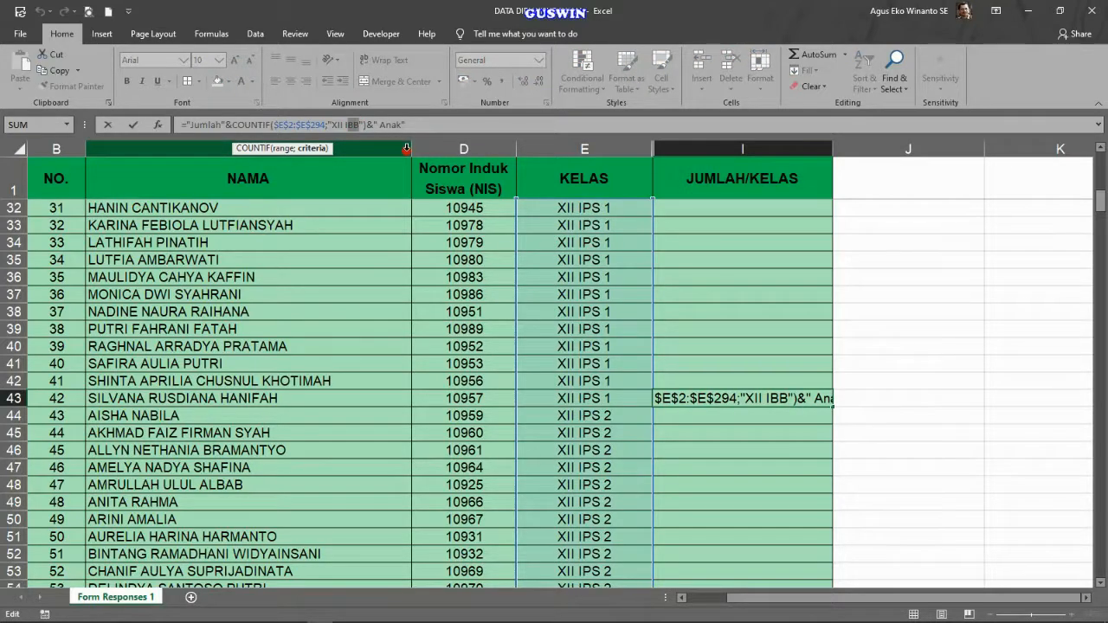
text(PS 1)
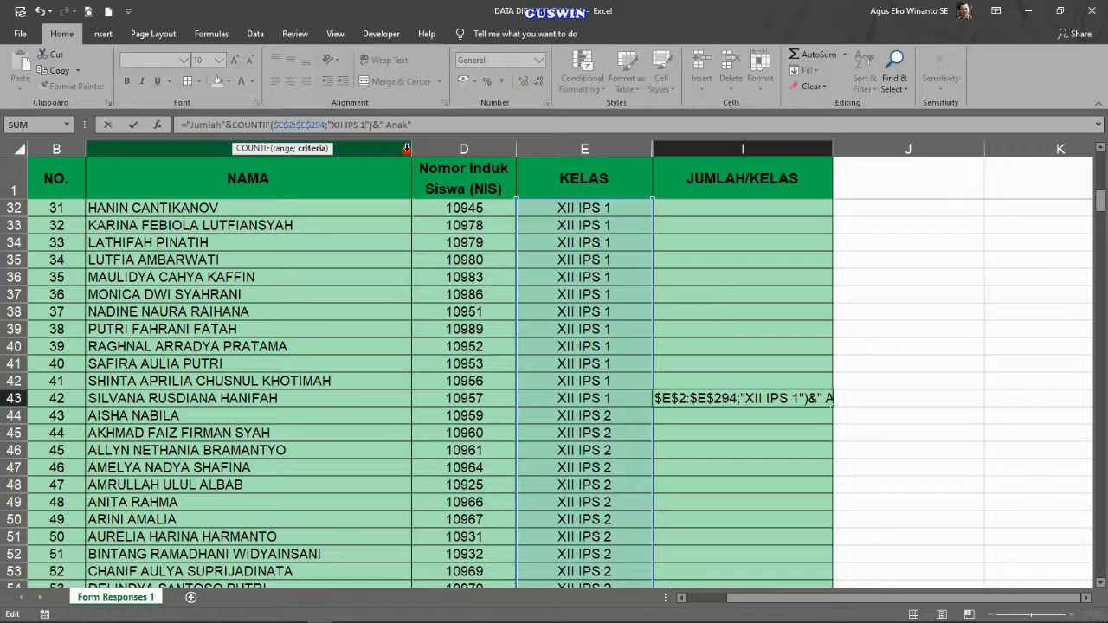
key(Return)
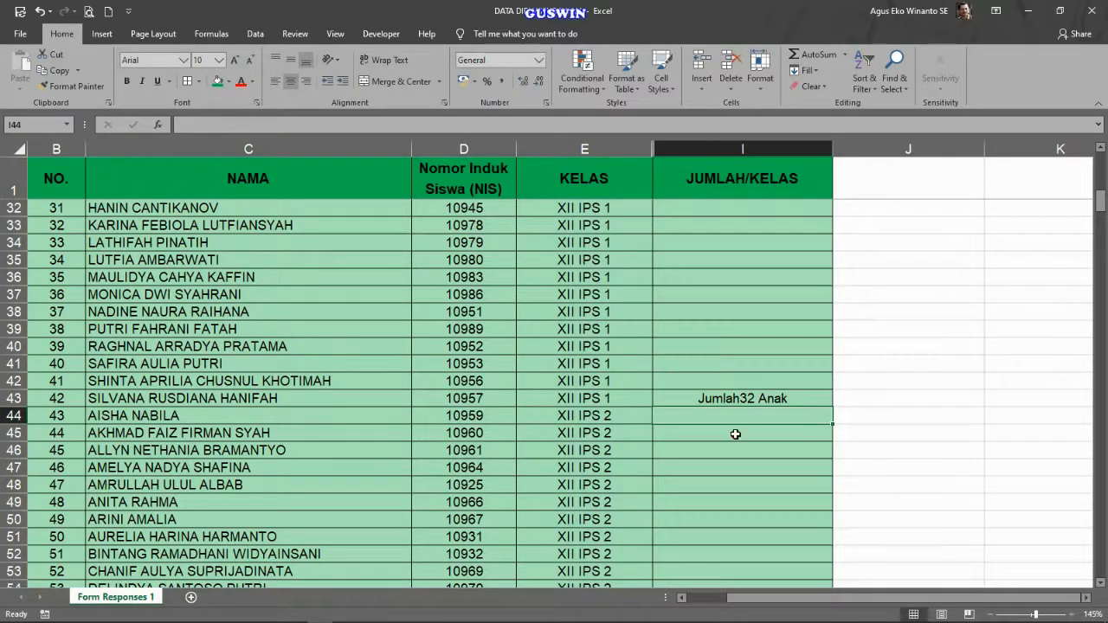
Add a space after the word Jumlah inside its quotation marks in the I11 formula.
click(730, 398)
scroll(765, 428, up, 10)
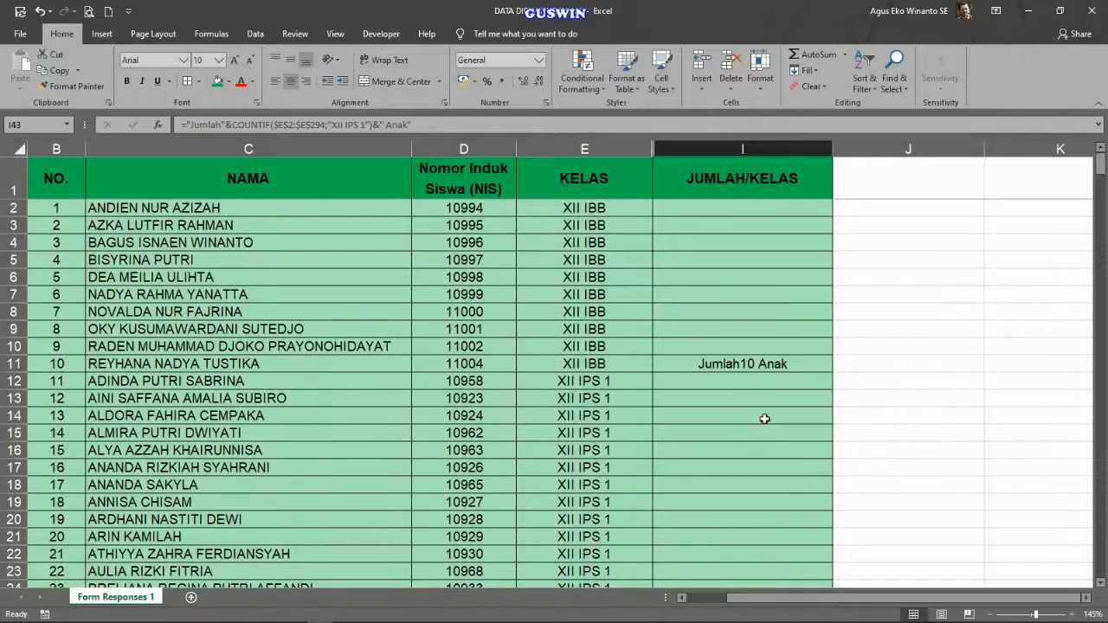
click(746, 364)
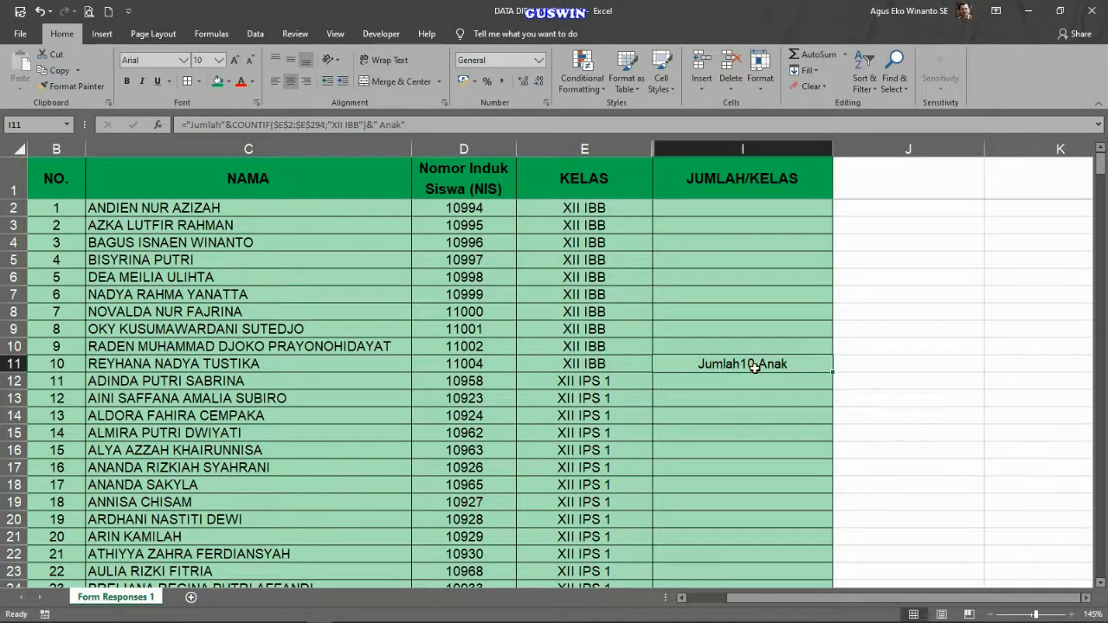
click(219, 125)
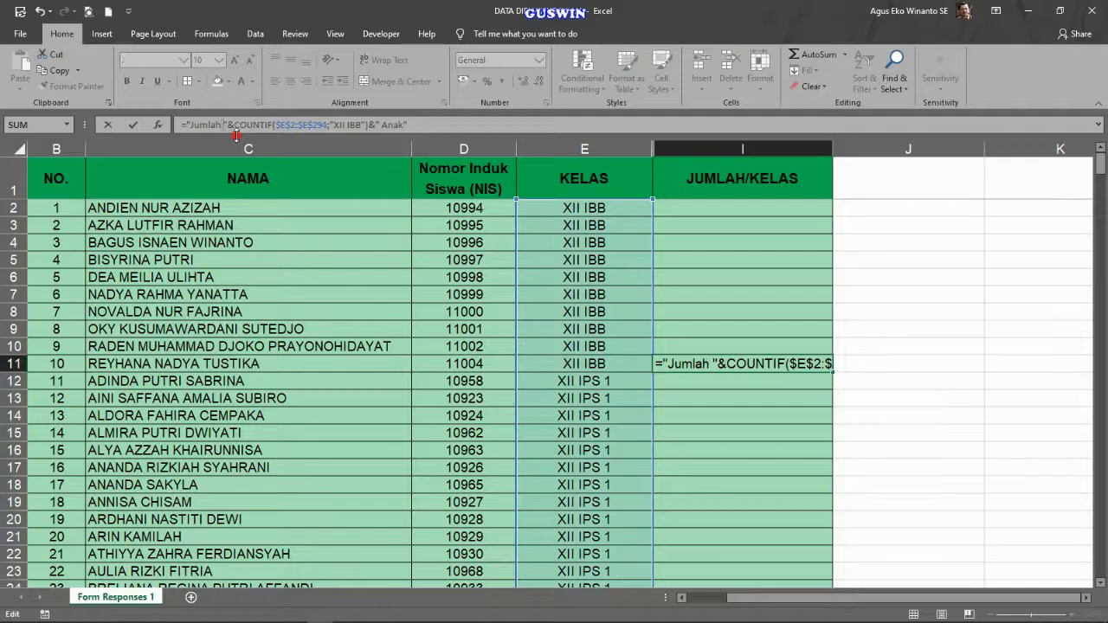
key(Return)
Add a space after the word Jumlah inside its quotation marks in the I43 formula.
scroll(494, 370, down, 5)
scroll(495, 370, down, 5)
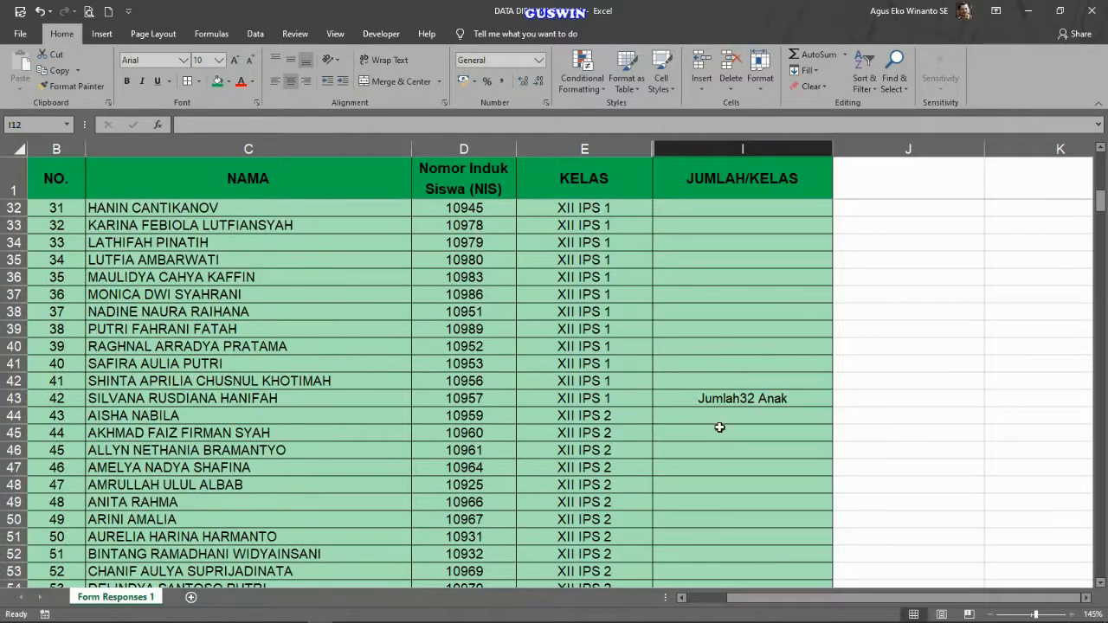
click(743, 400)
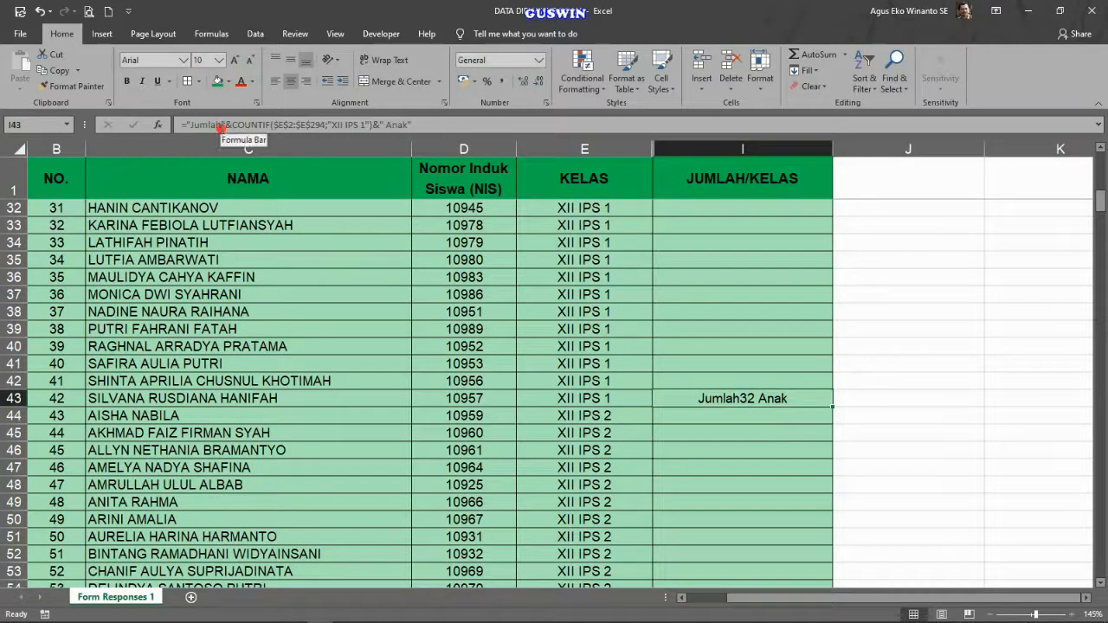
click(221, 127)
key(Return)
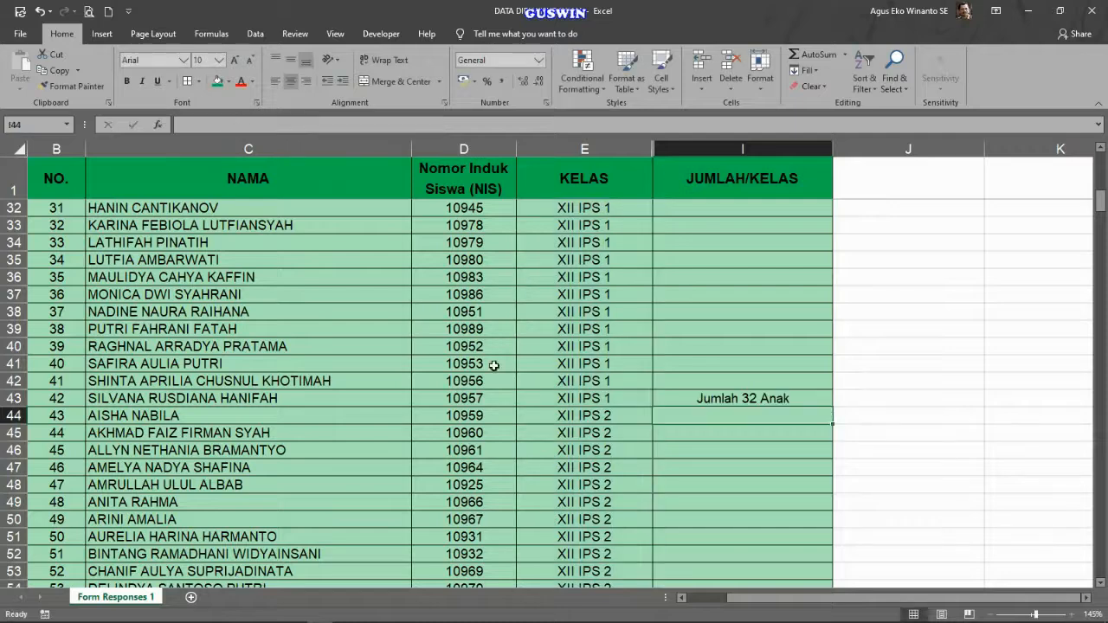
Copy the I43 formula into I75, the row of the last XII IPS 2 student.
click(734, 404)
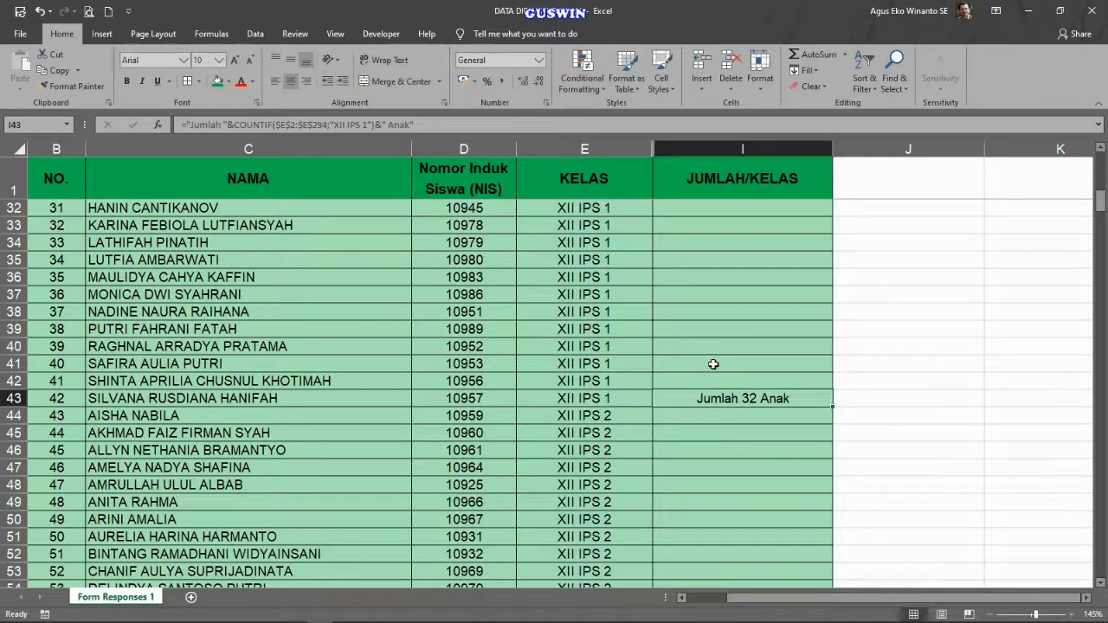
key(ctrl+c)
scroll(704, 470, down, 7)
scroll(699, 471, down, 3)
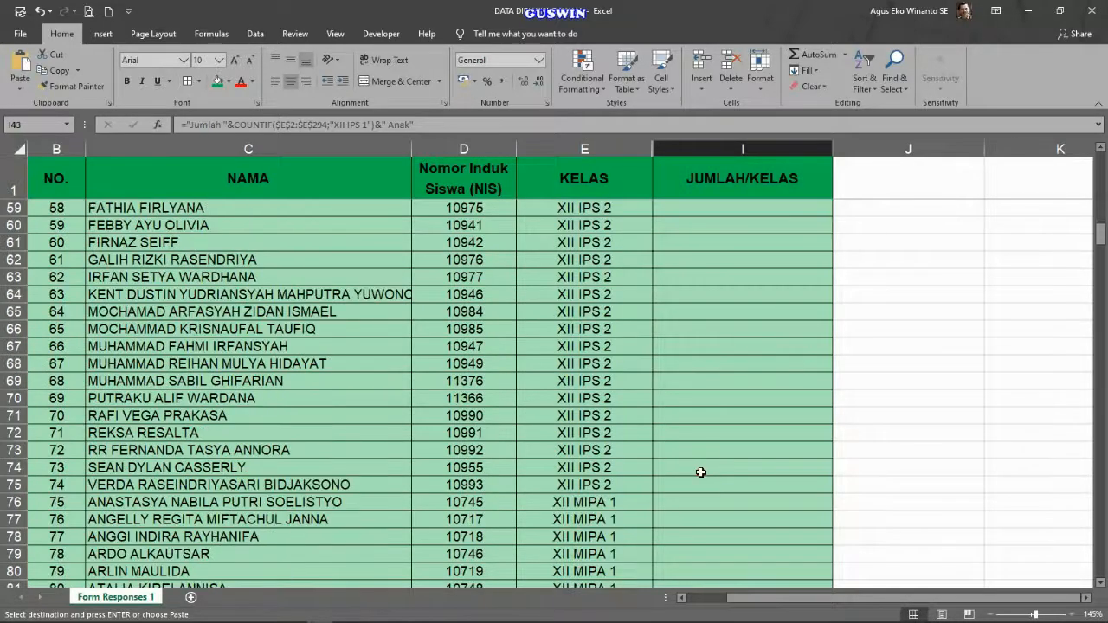
click(706, 435)
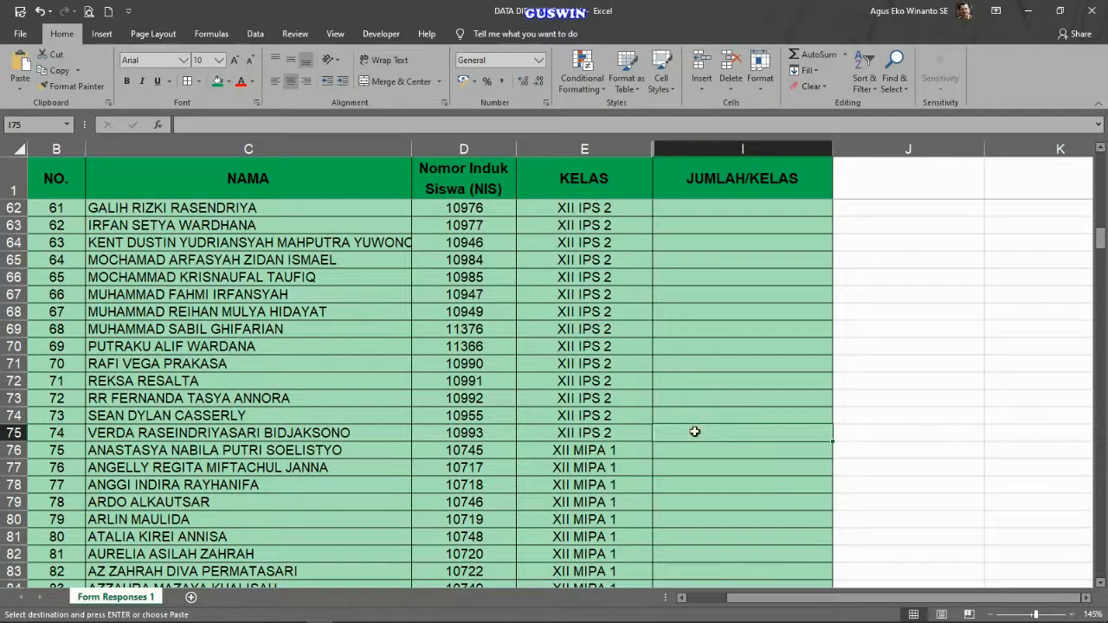
key(Return)
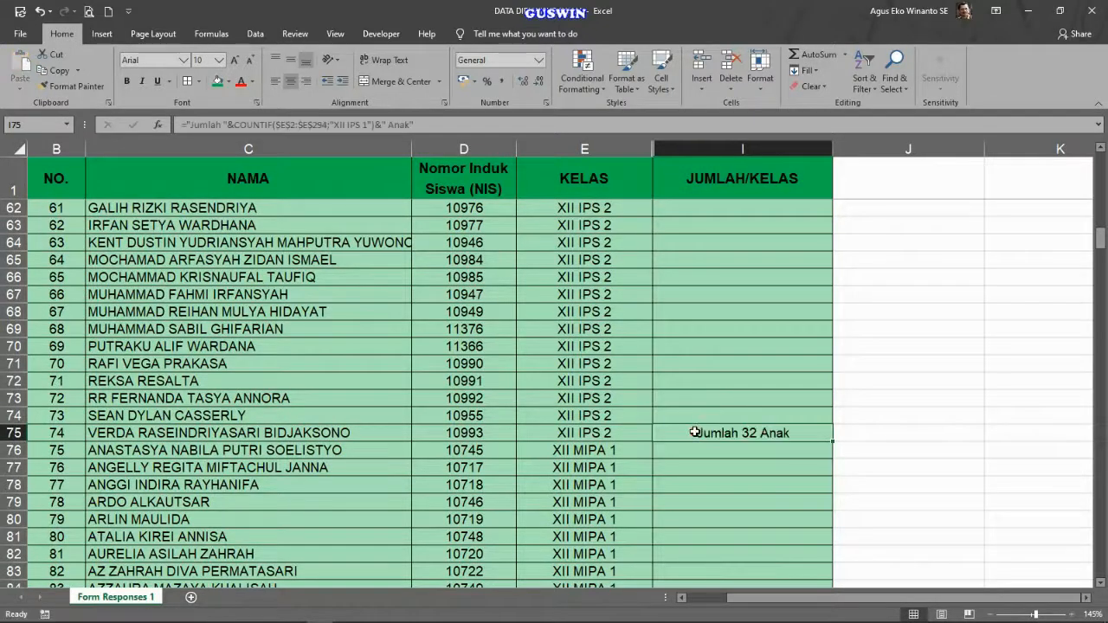
Change the COUNTIF criterion in I75 to "XII IPS 2".
click(362, 127)
key(BackSpace)
text(1)
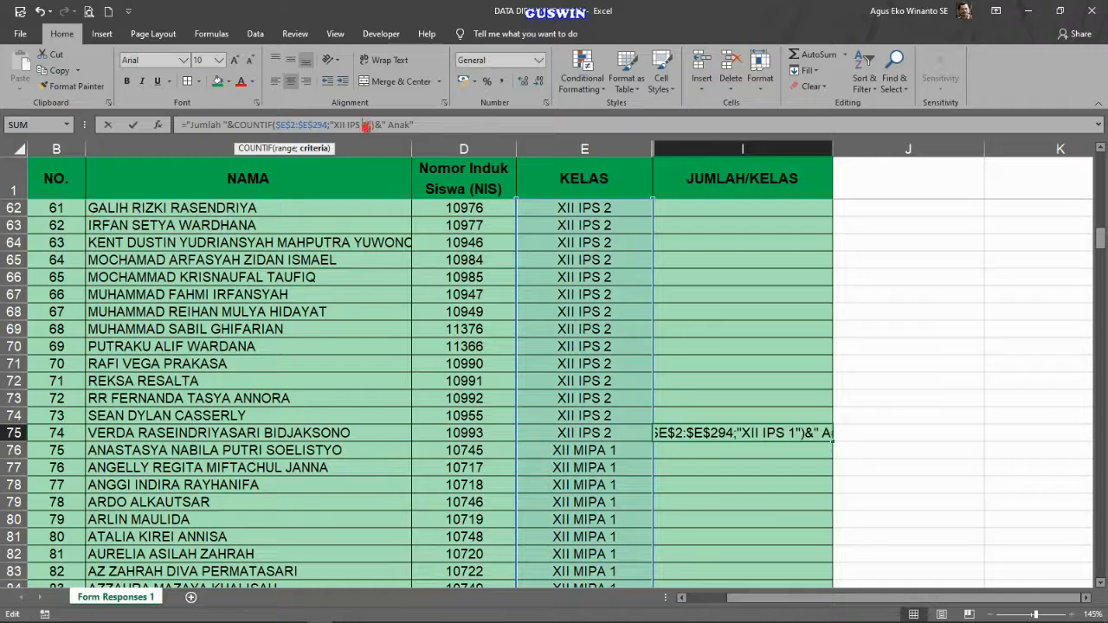
drag(364, 124, 367, 124)
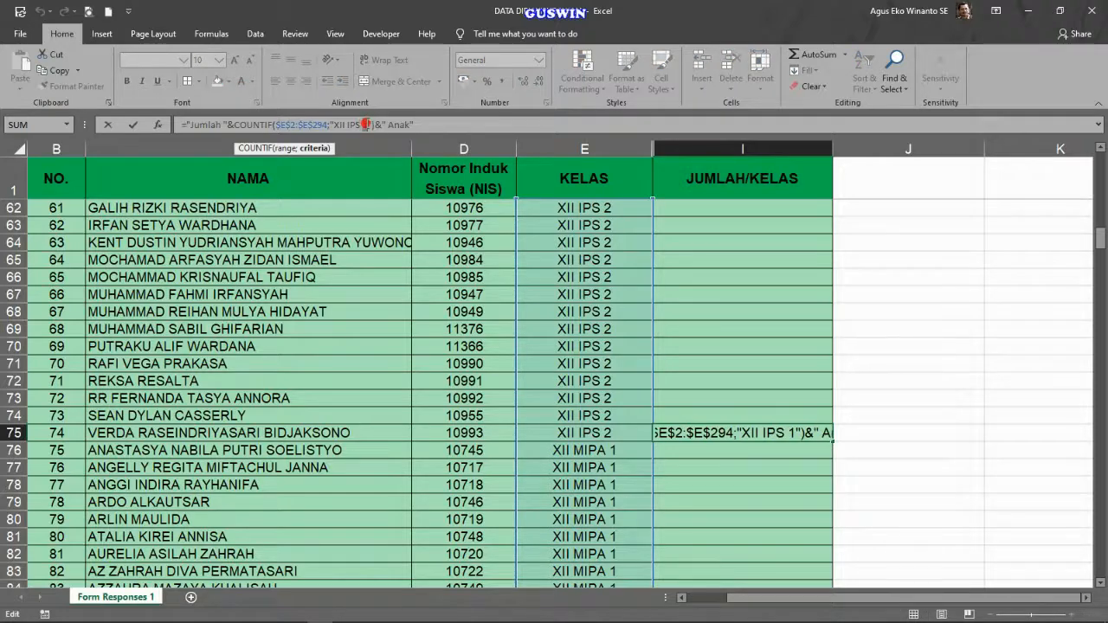
text(2)
key(Return)
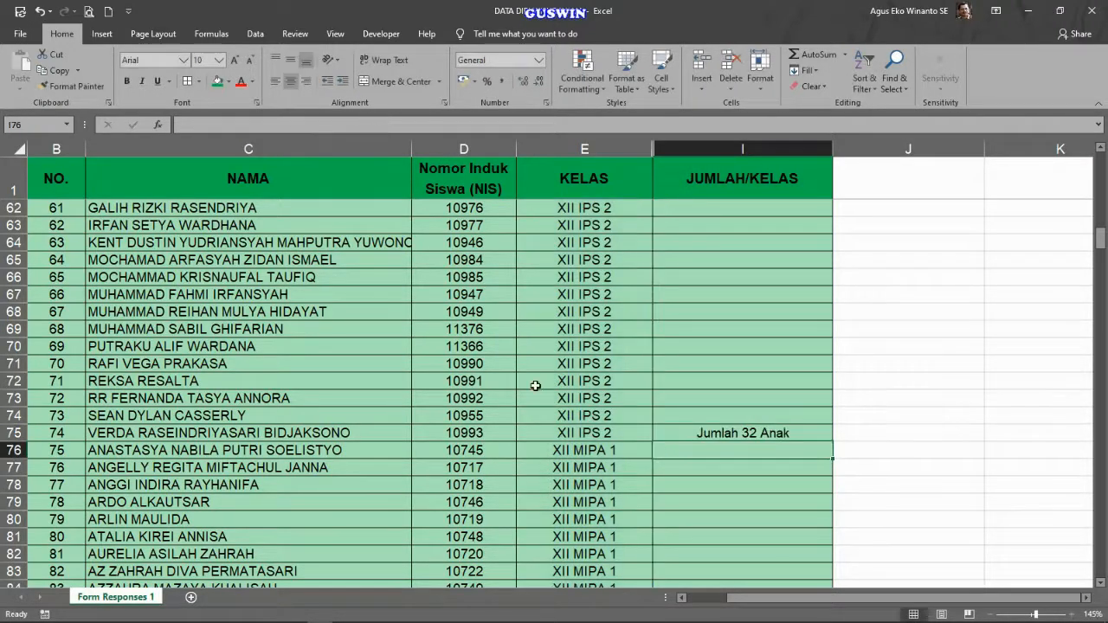
Copy the I75 formula into I98, the row of the last XII MIPA 1 student.
scroll(746, 554, up, 12)
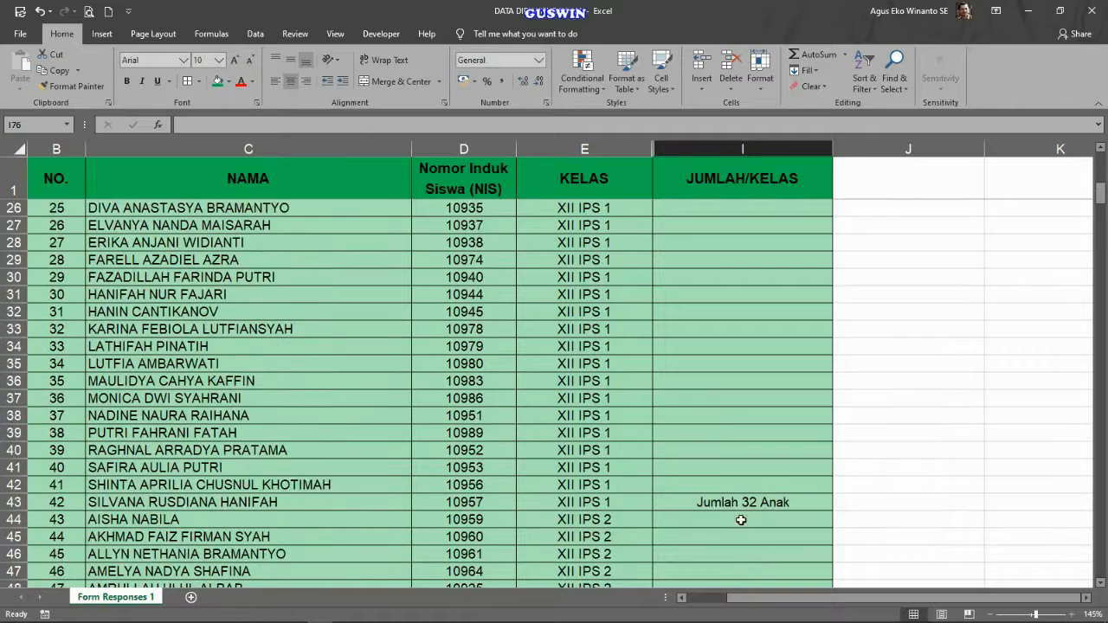
scroll(731, 516, down, 4)
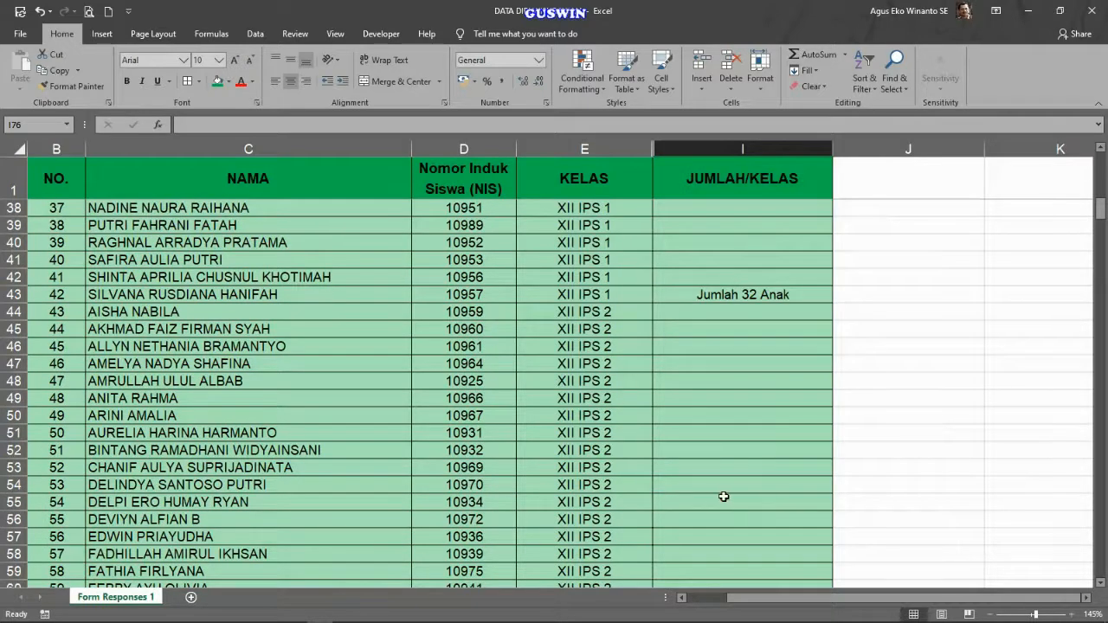
scroll(737, 493, down, 10)
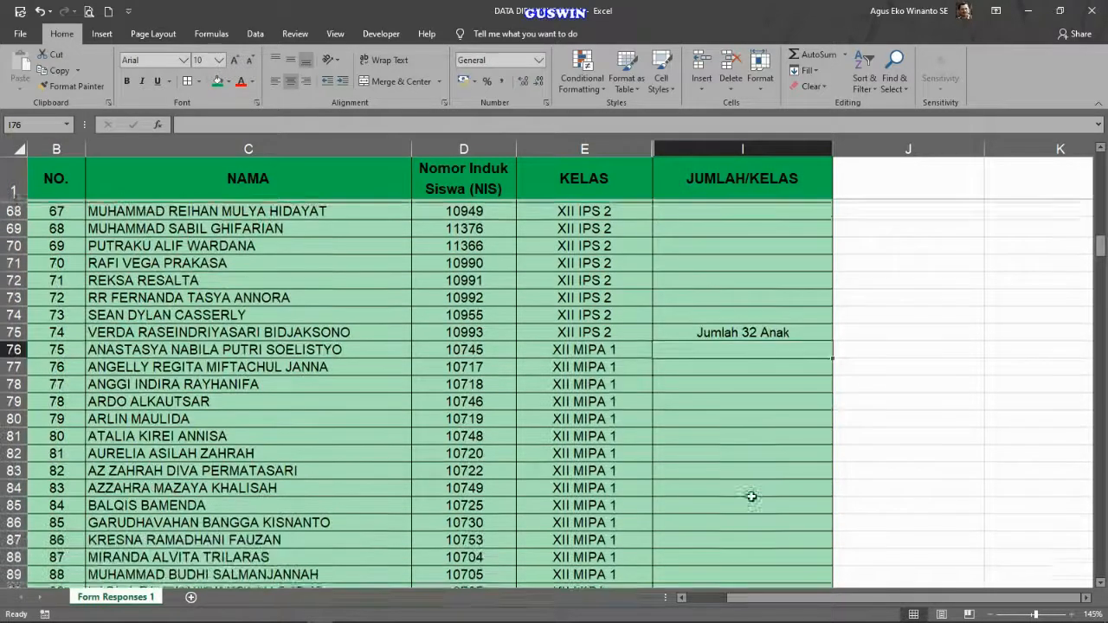
click(742, 330)
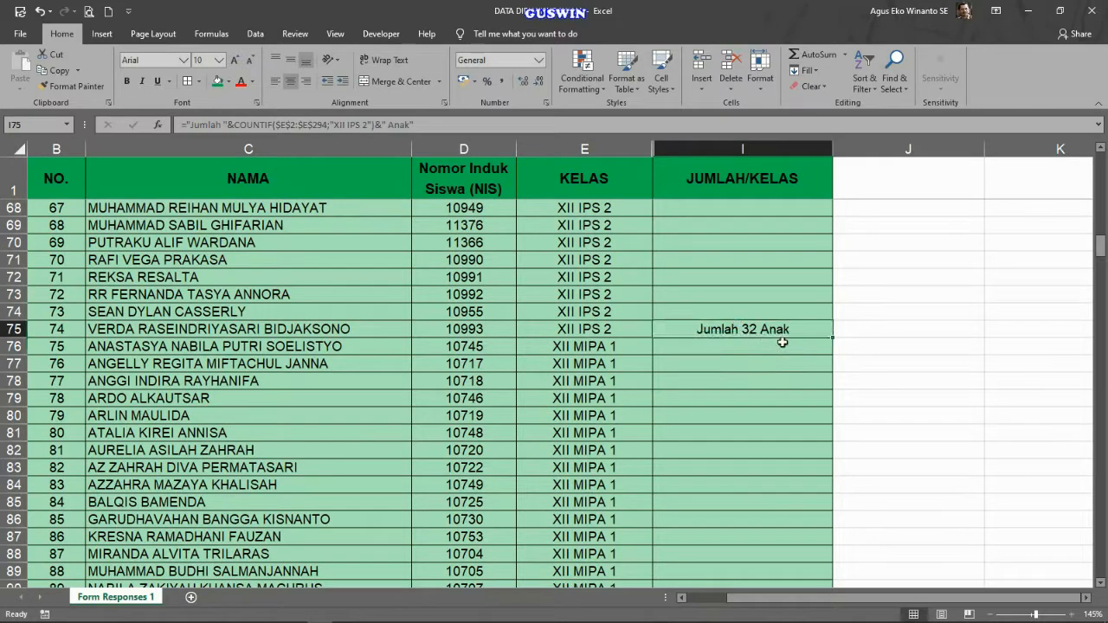
key(ctrl+c)
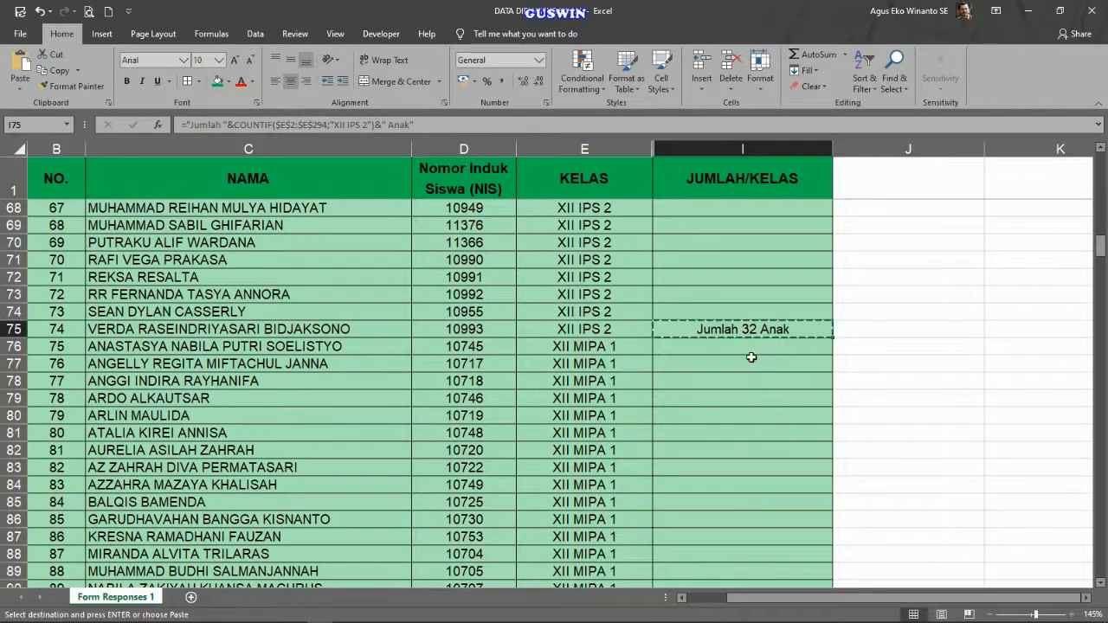
scroll(725, 381, down, 5)
scroll(726, 391, down, 3)
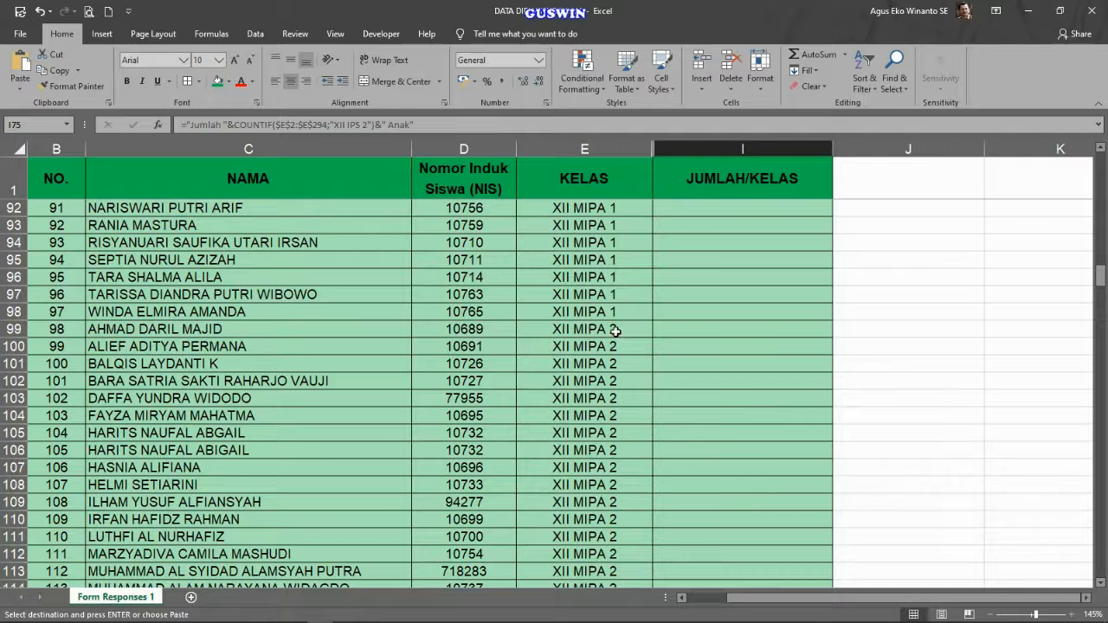
click(701, 312)
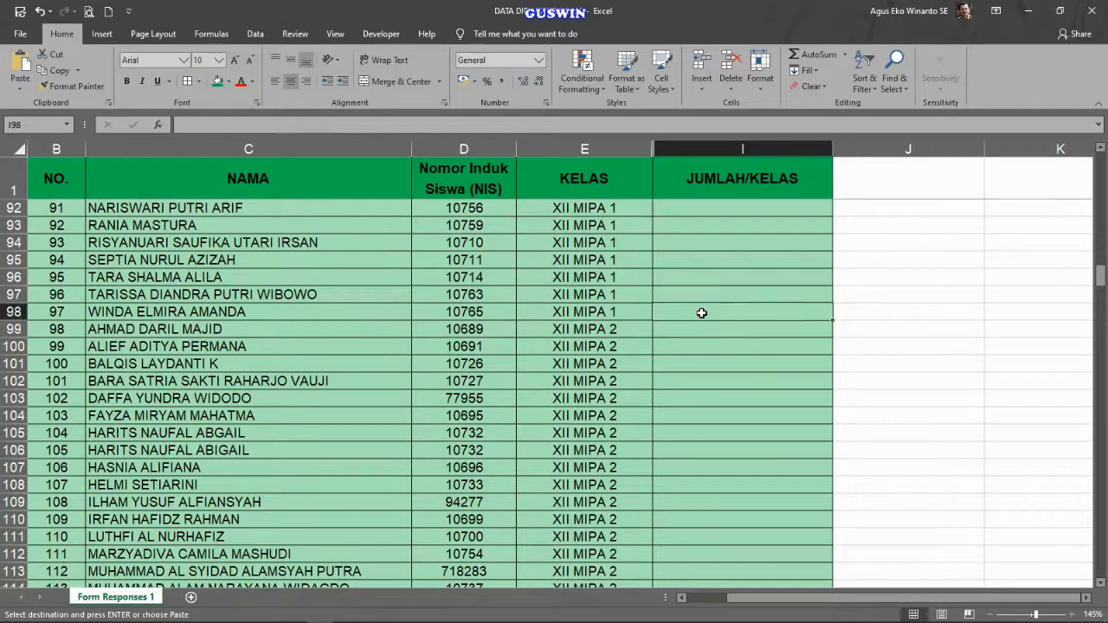
key(Return)
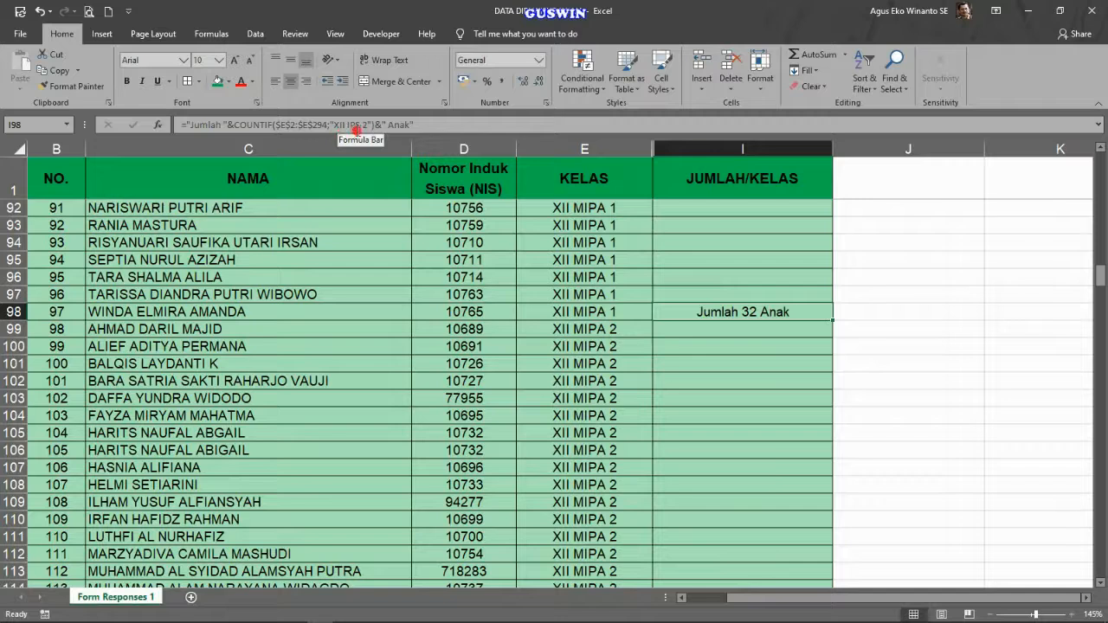
Replace the class name in the I98 COUNTIF criterion so it reads "XII IPA 1".
drag(344, 125, 364, 124)
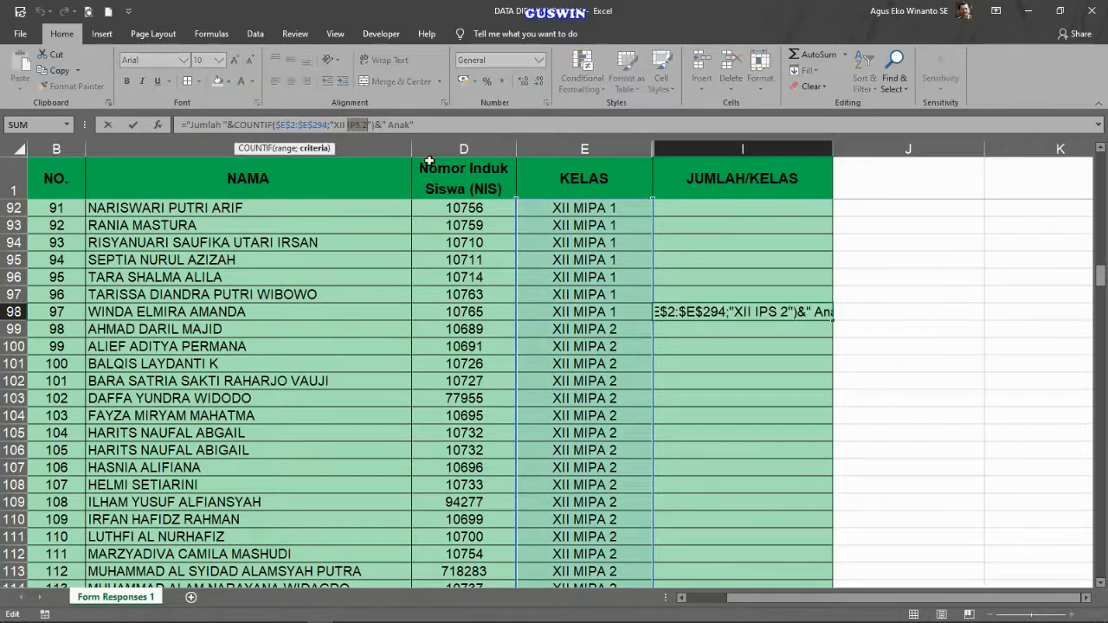
text(IPA)
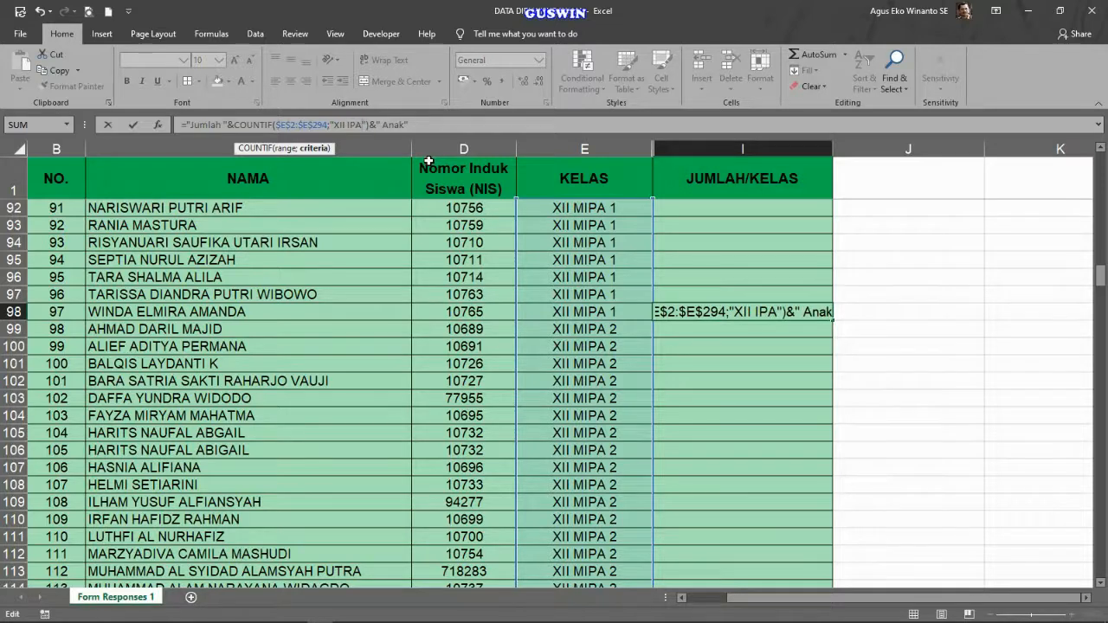
text( 1)
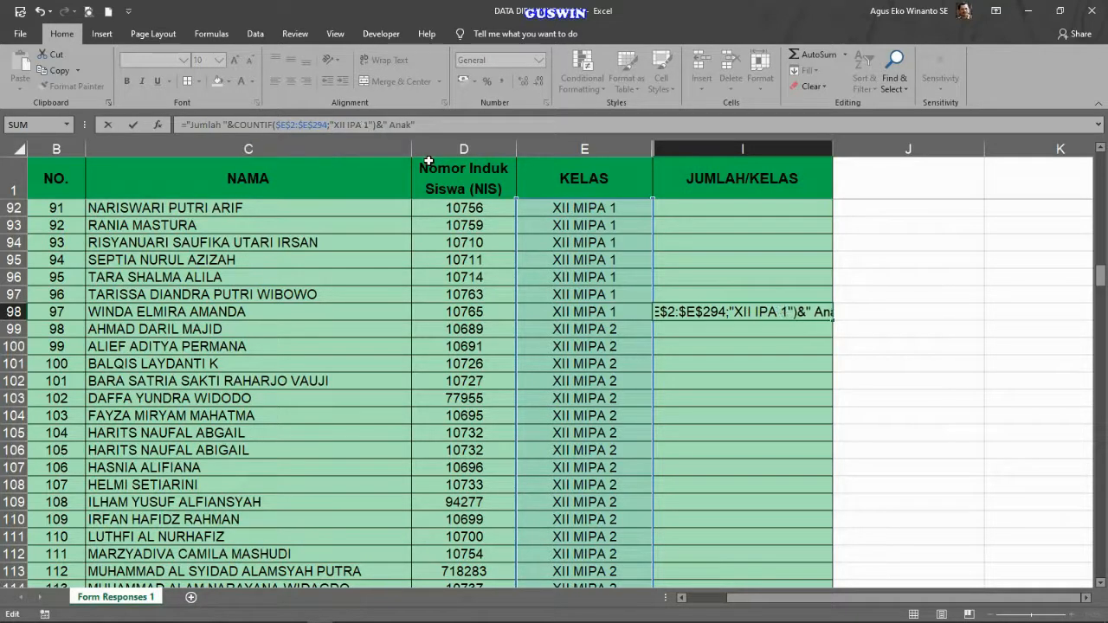
key(Return)
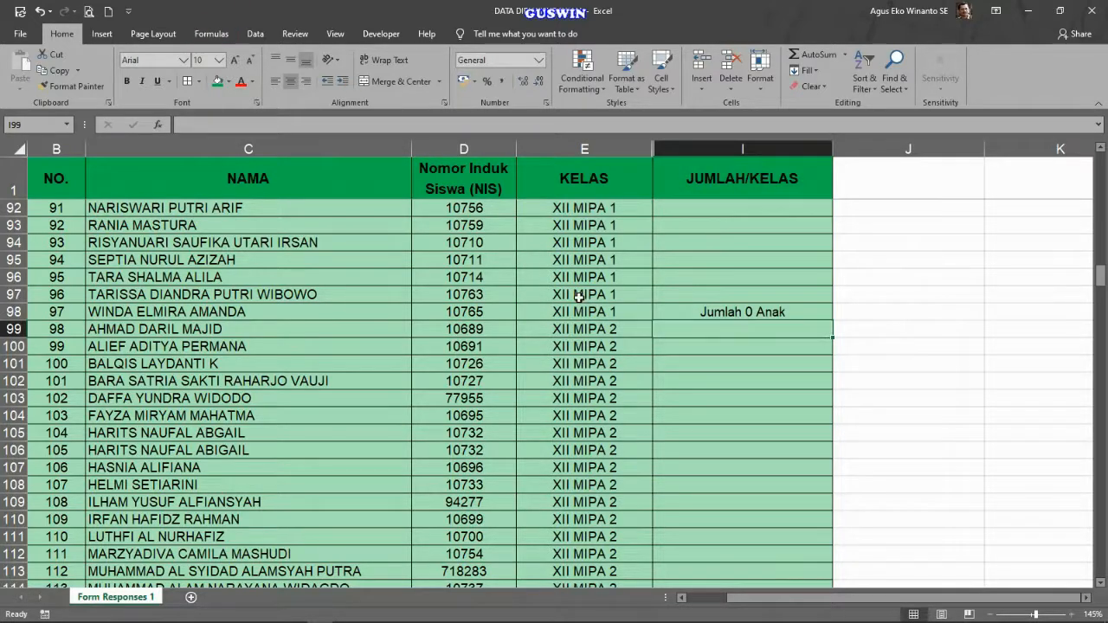
Correct the COUNTIF criterion in I98 to "XII MIPA 1" by inserting the letter M.
click(729, 309)
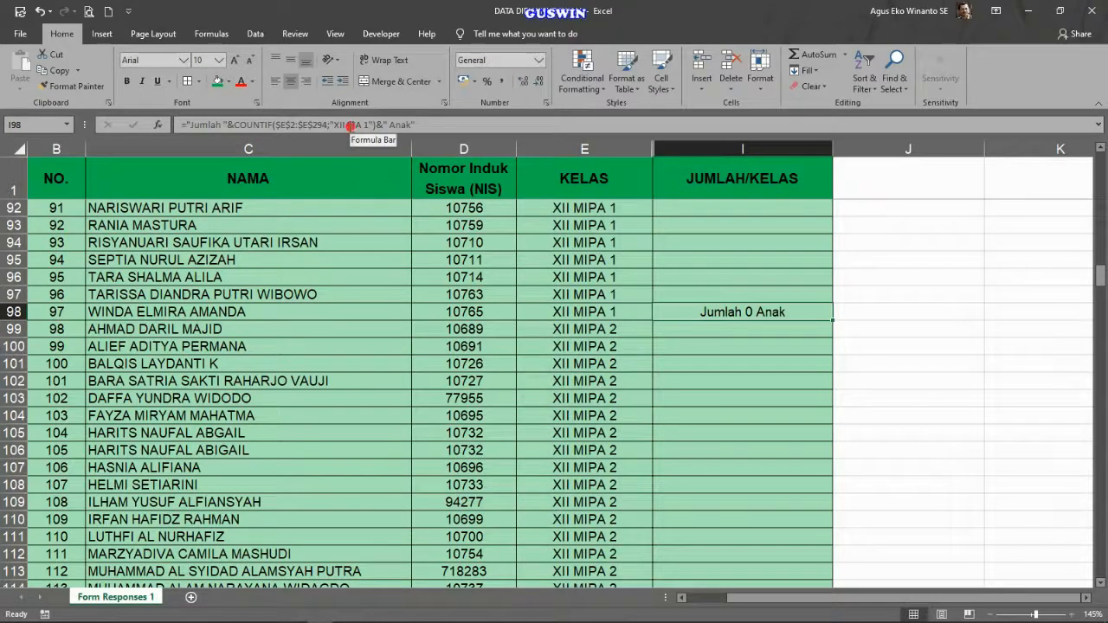
click(350, 127)
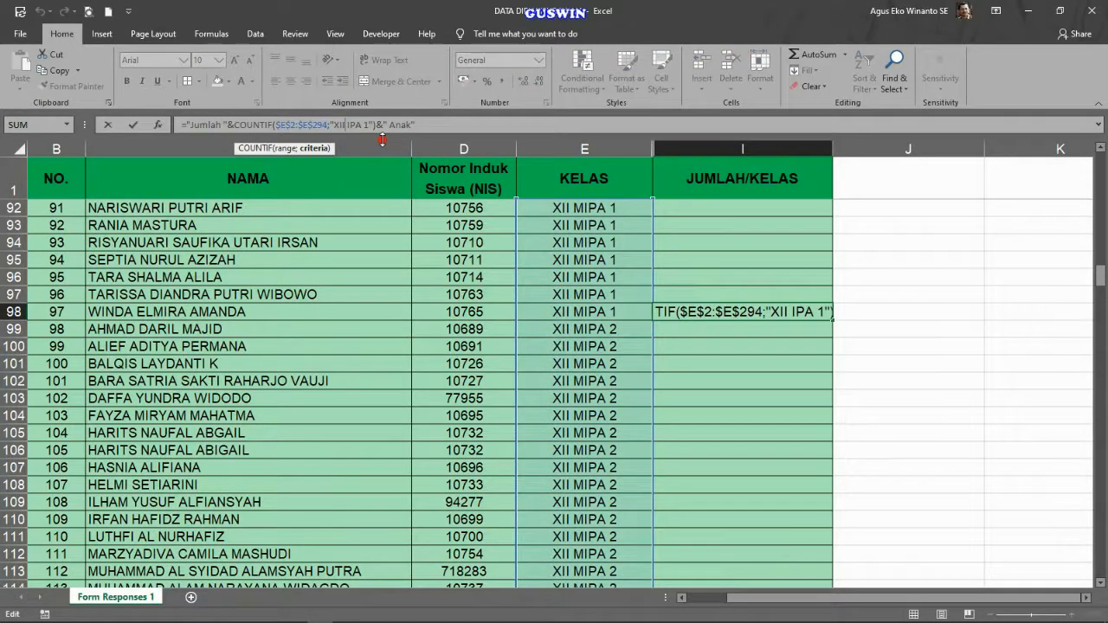
key(Right)
text(M)
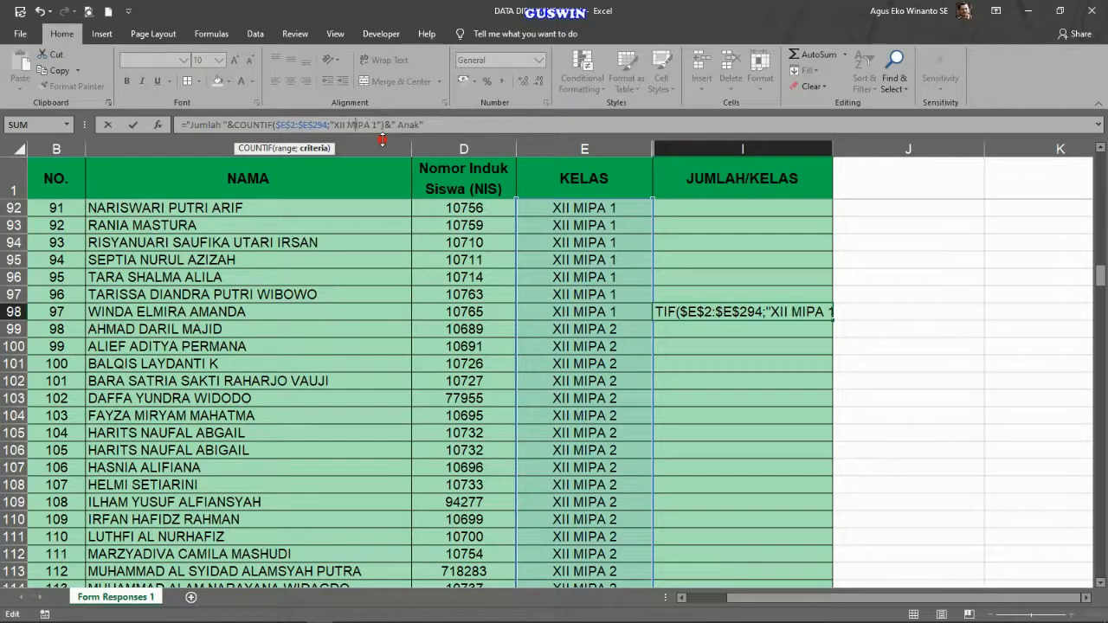
key(Return)
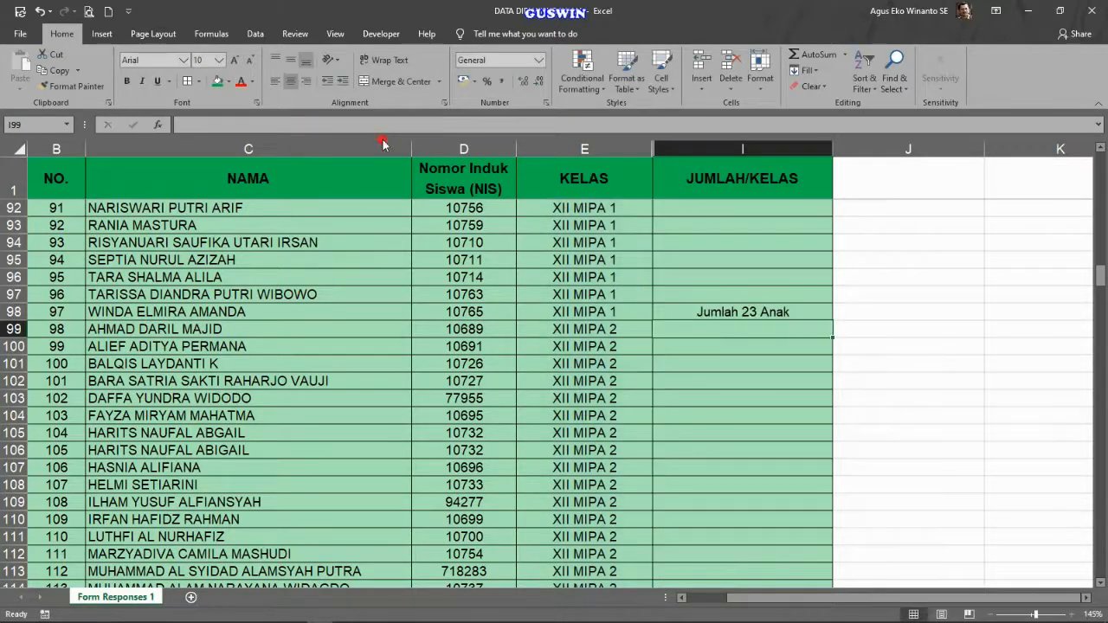
Copy the I98 formula into I124, the row of the last XII MIPA 2 student.
click(719, 309)
key(ctrl+c)
scroll(771, 407, down, 8)
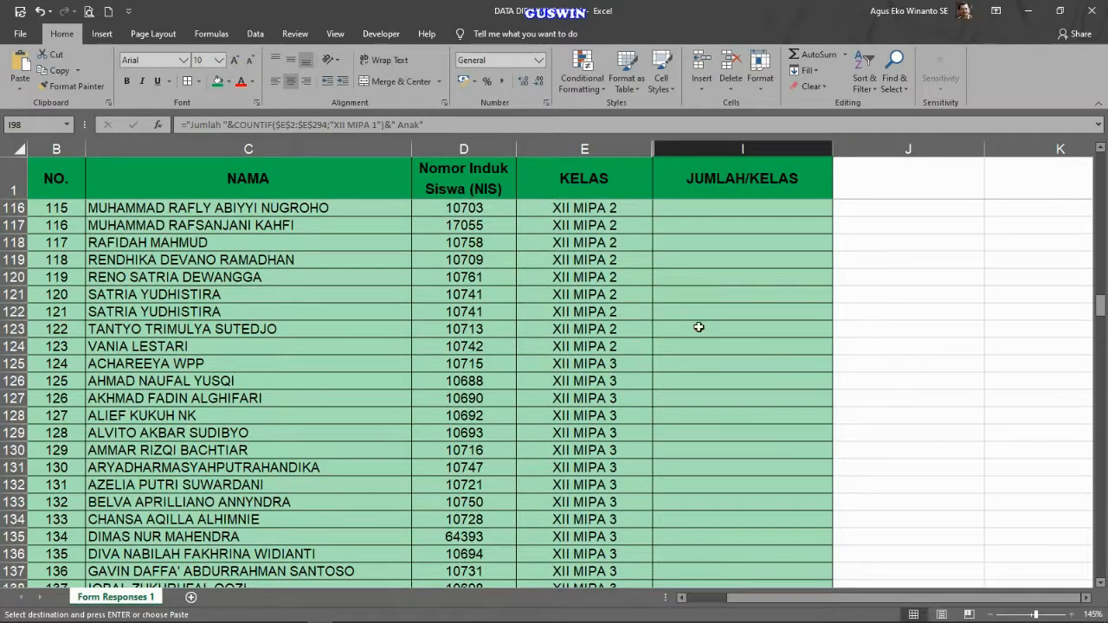
click(729, 348)
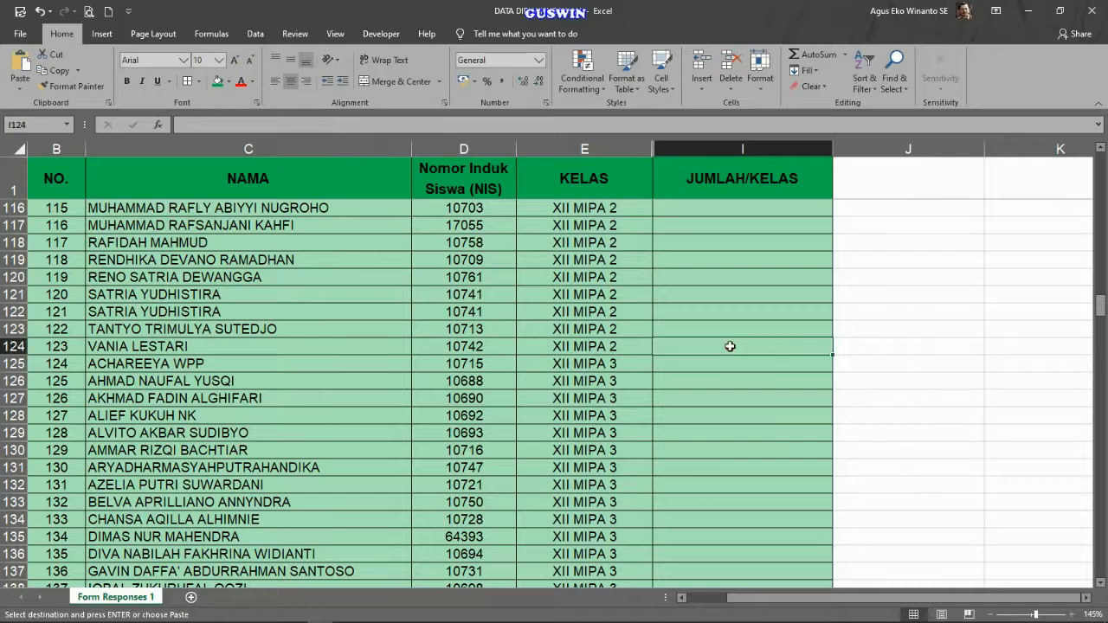
key(Return)
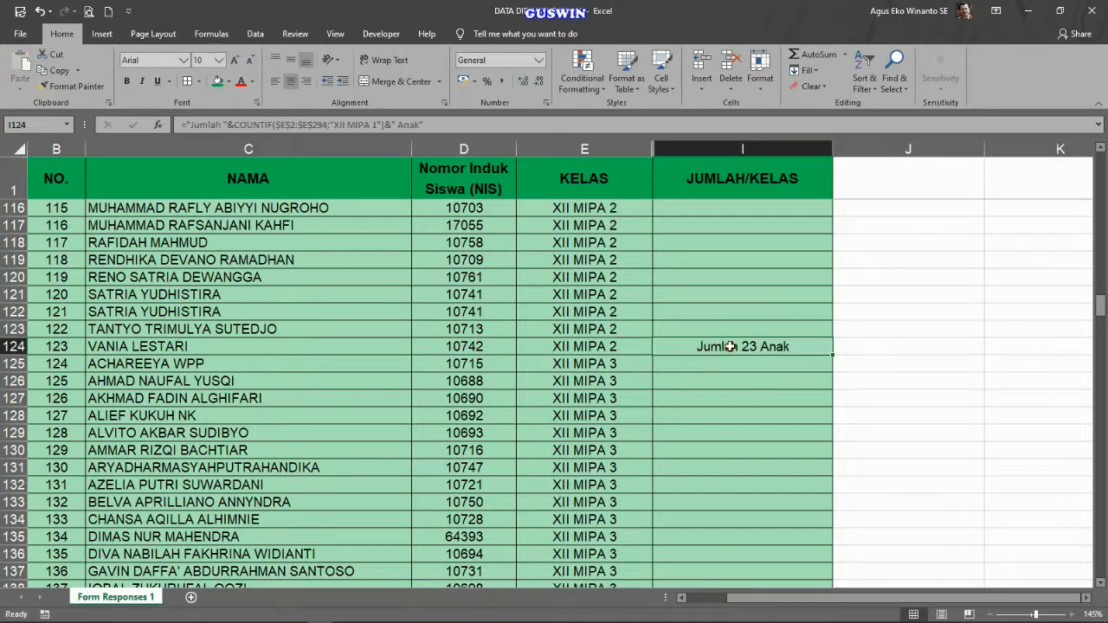
Change the COUNTIF criterion in I124 to "XII MIPA 2".
click(371, 125)
key(BackSpace)
text(1)
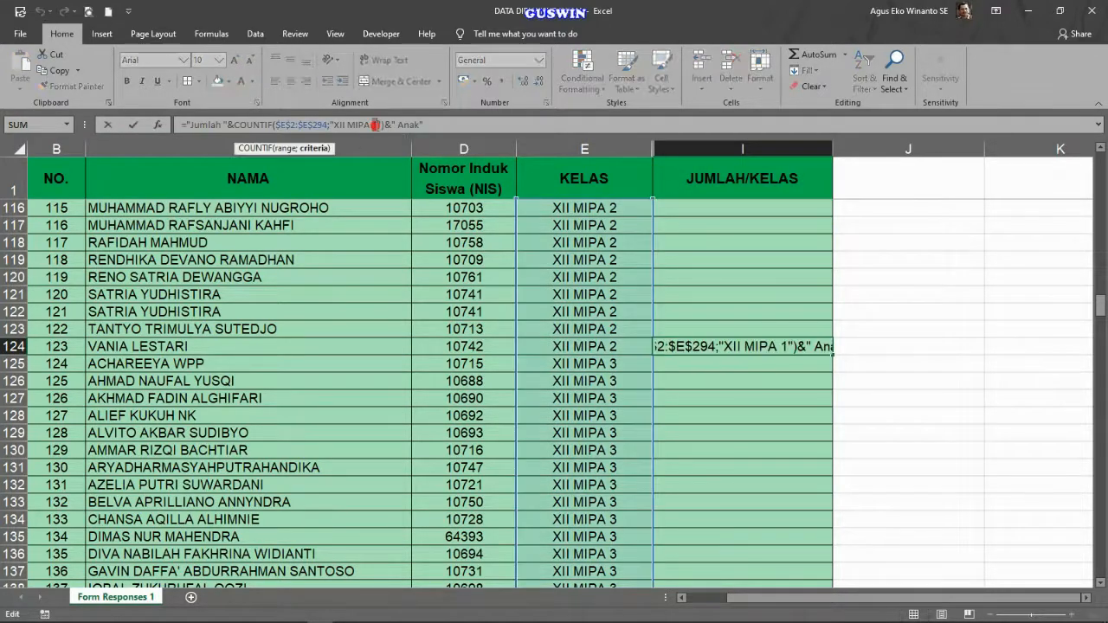
key(BackSpace)
text(2)
key(Return)
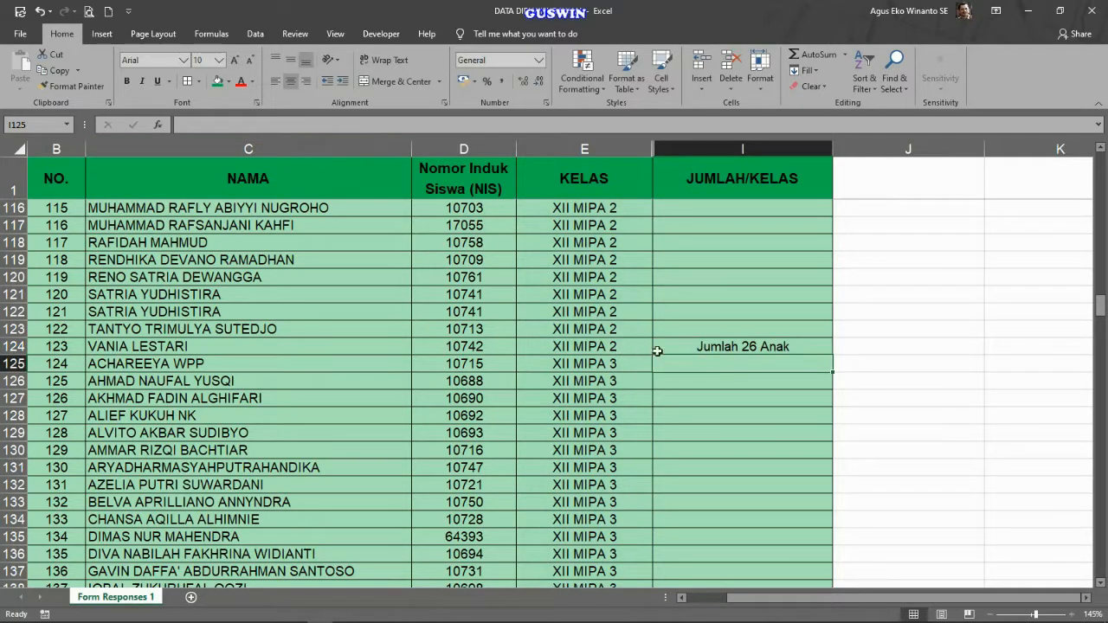
Copy the I124 formula into I147, the row of the last XII MIPA 3 student, and change its COUNTIF criterion to "XII MIPA 3".
scroll(706, 383, down, 2)
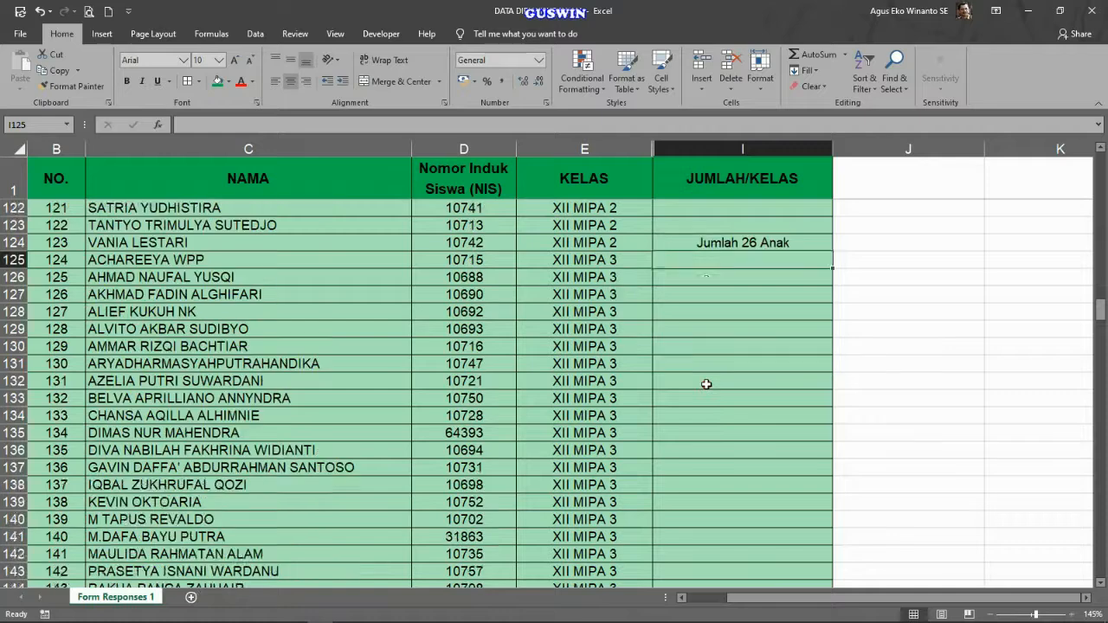
scroll(706, 383, down, 4)
scroll(706, 386, up, 5)
click(713, 297)
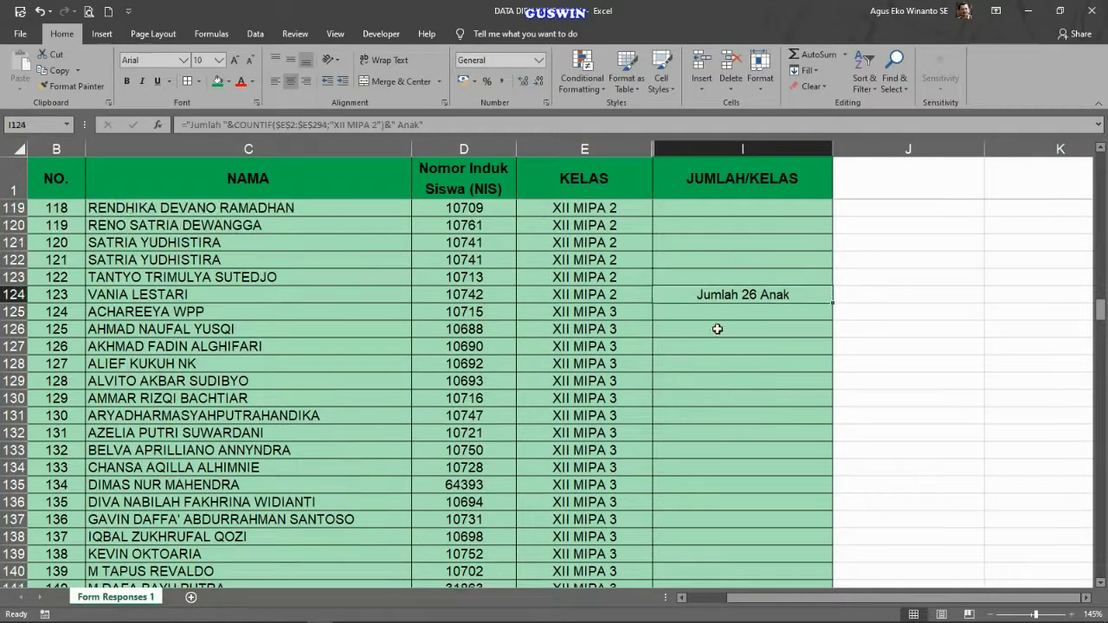
key(ctrl+c)
scroll(703, 443, down, 5)
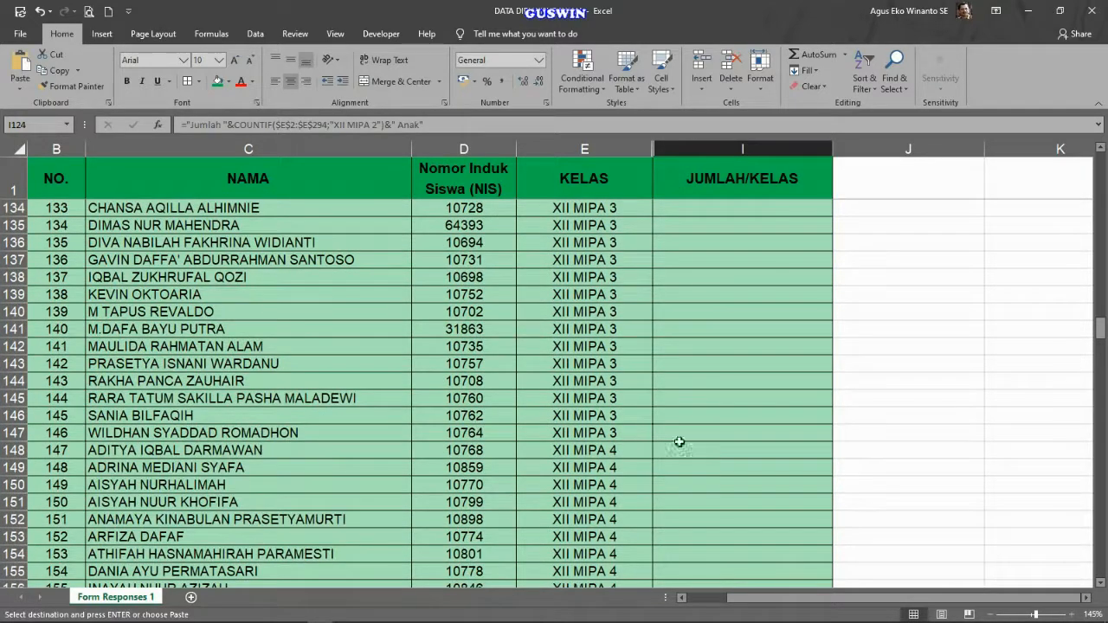
click(697, 434)
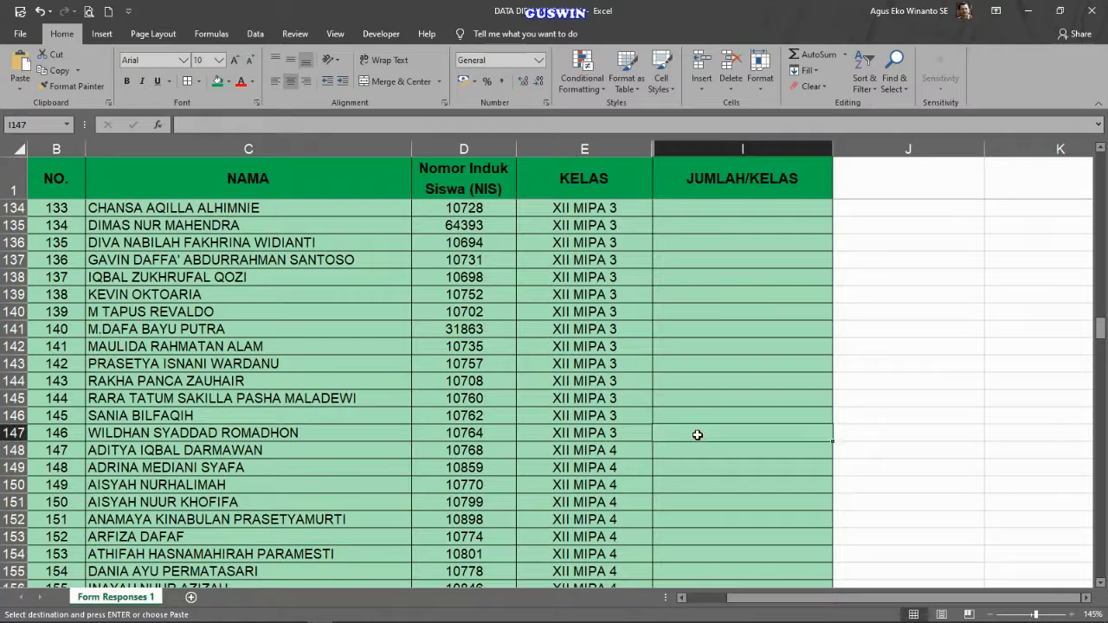
key(Return)
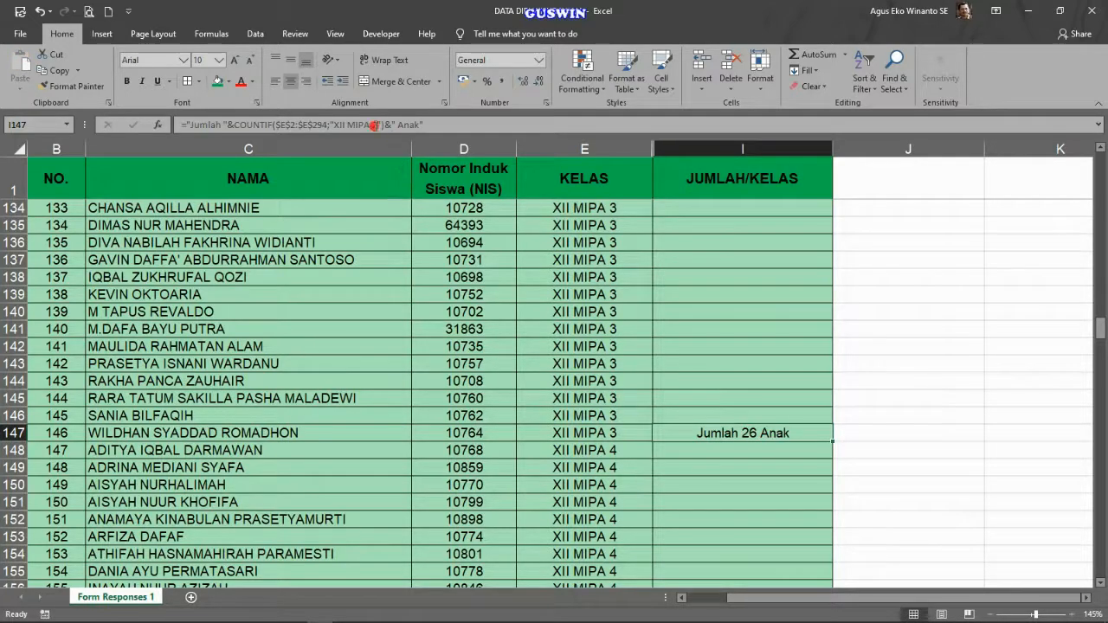
click(371, 124)
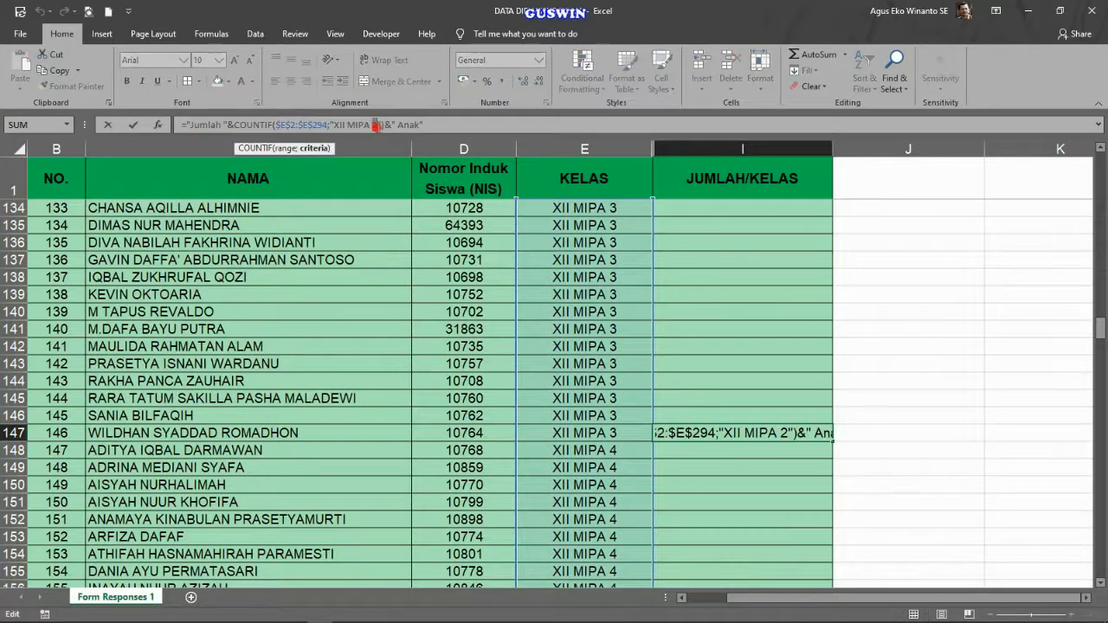
key(Return)
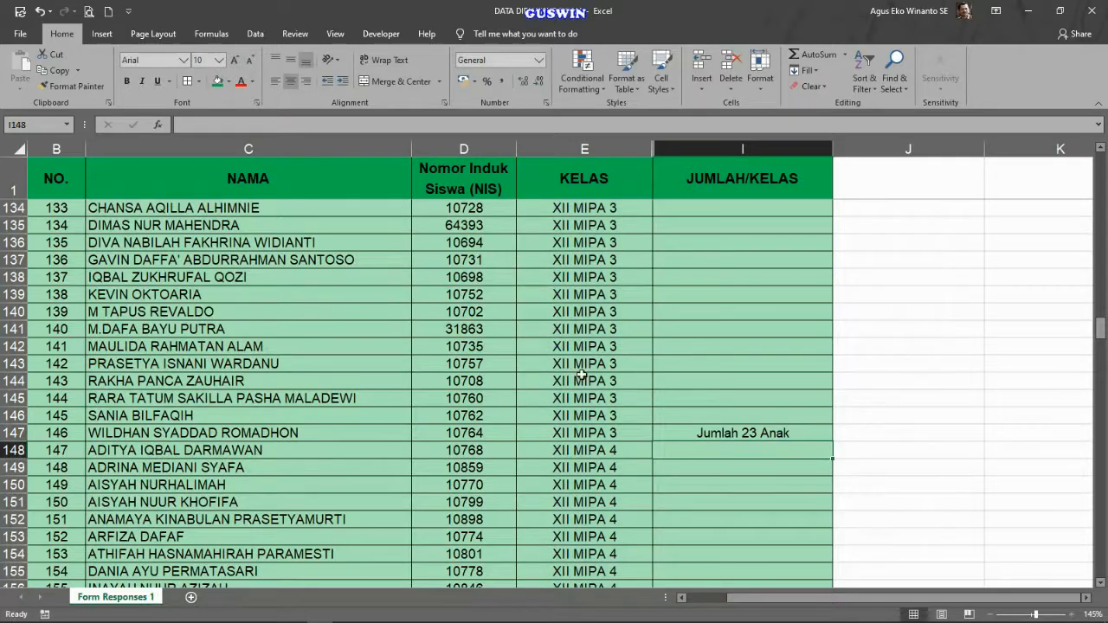
Copy the COUNTIF formula in I147, the row of the last XII MIPA 3 student.
scroll(704, 436, up, 4)
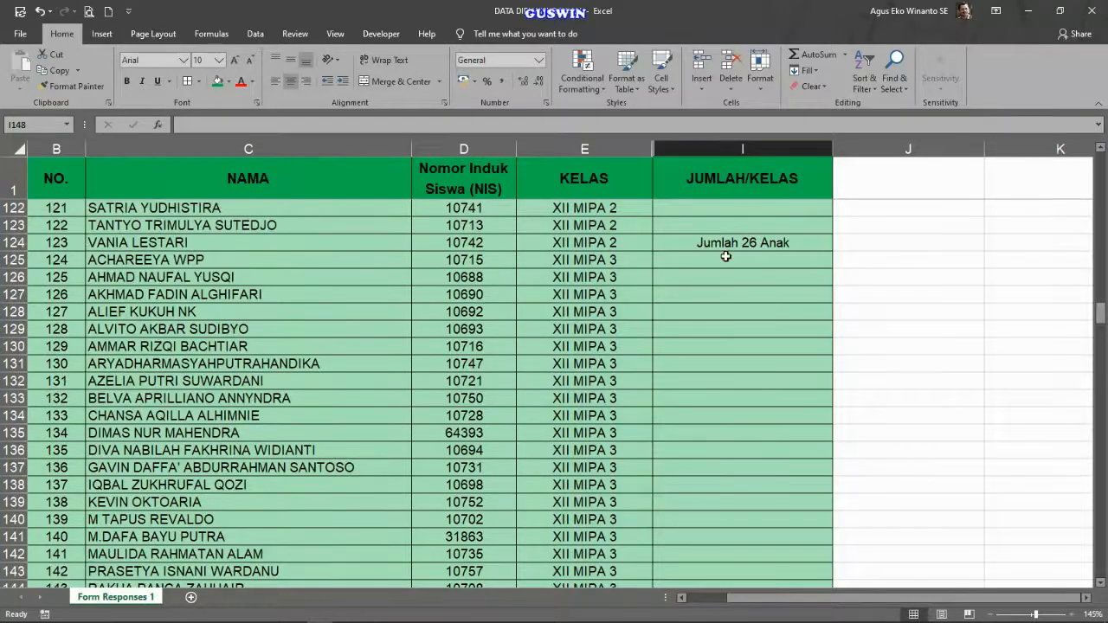
scroll(720, 297, down, 5)
click(721, 382)
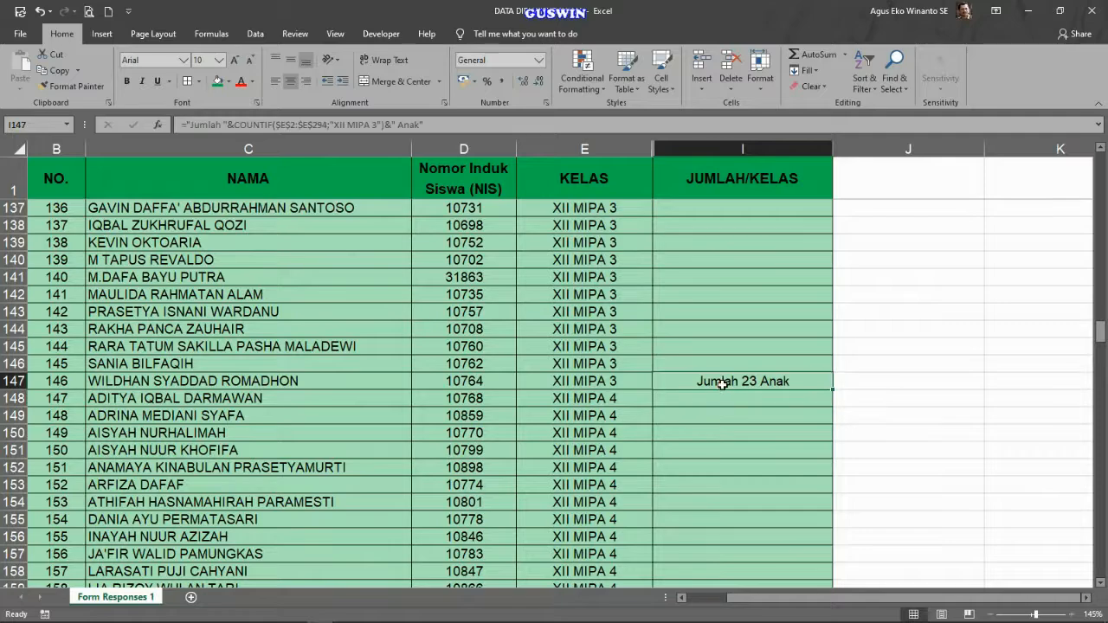
key(ctrl+c)
scroll(727, 411, down, 7)
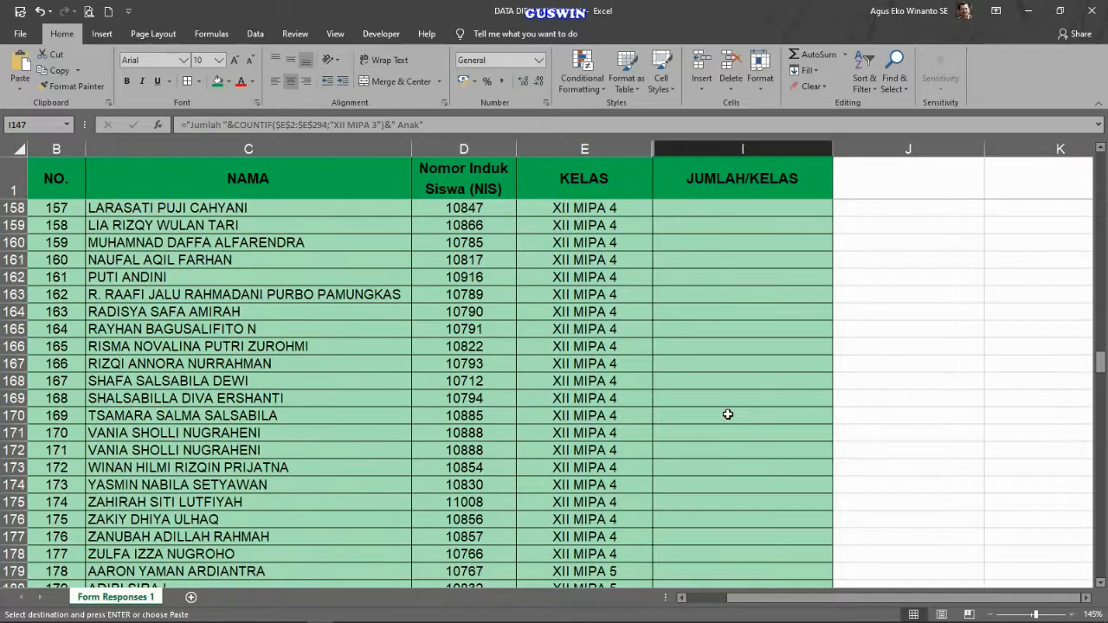
scroll(727, 410, up, 2)
scroll(727, 411, up, 3)
scroll(725, 408, down, 7)
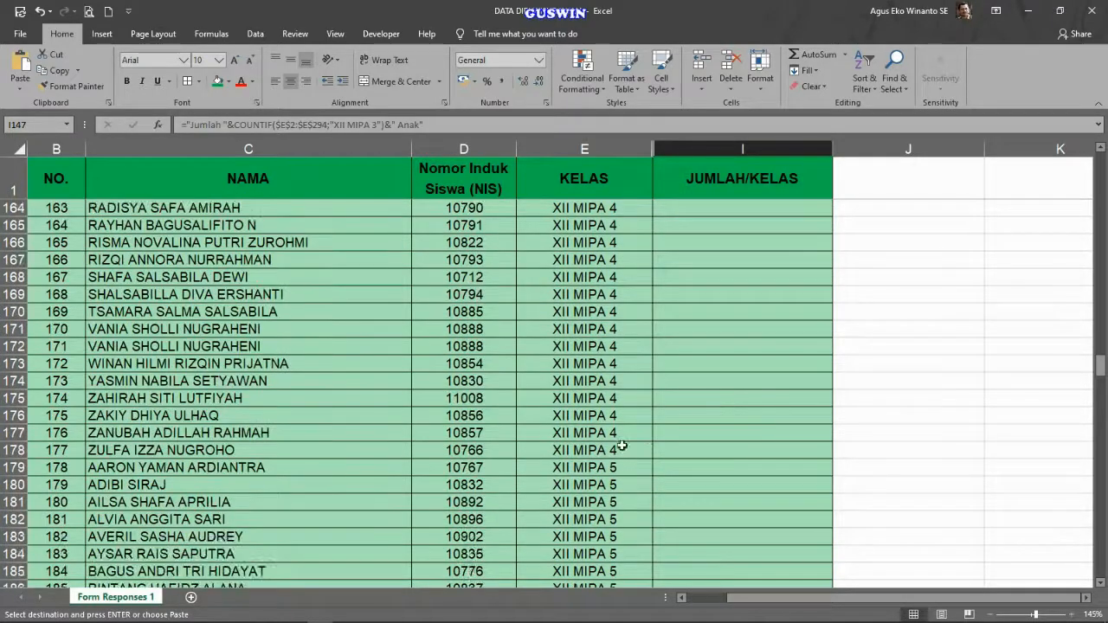
Paste the copied formula into I178, the row of the last XII MIPA 4 student, and undo the paste.
click(713, 457)
key(Return)
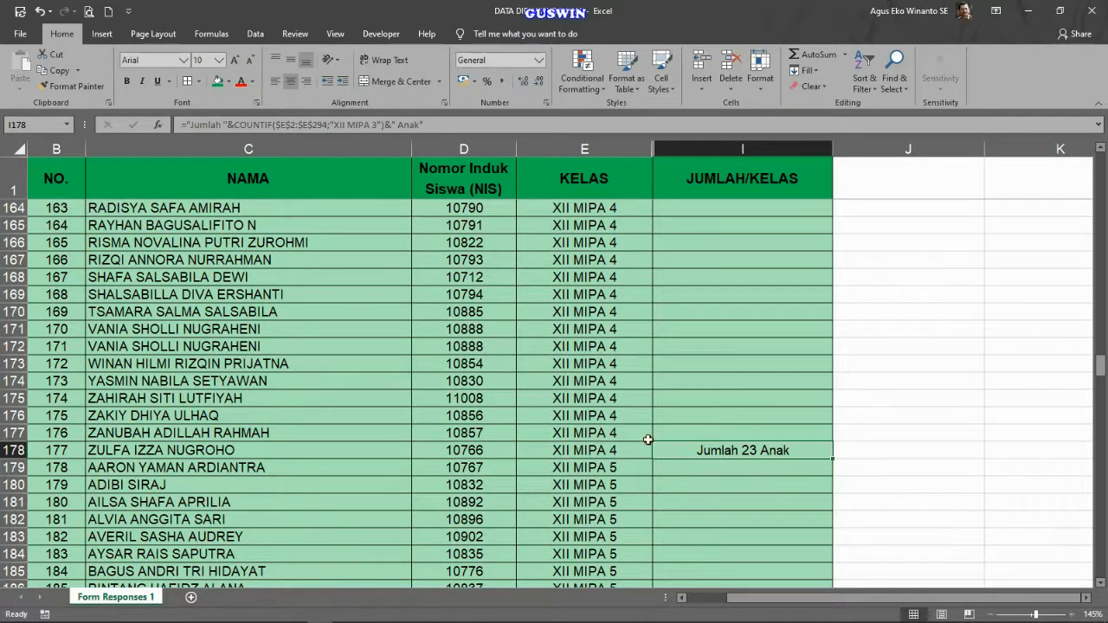
click(40, 11)
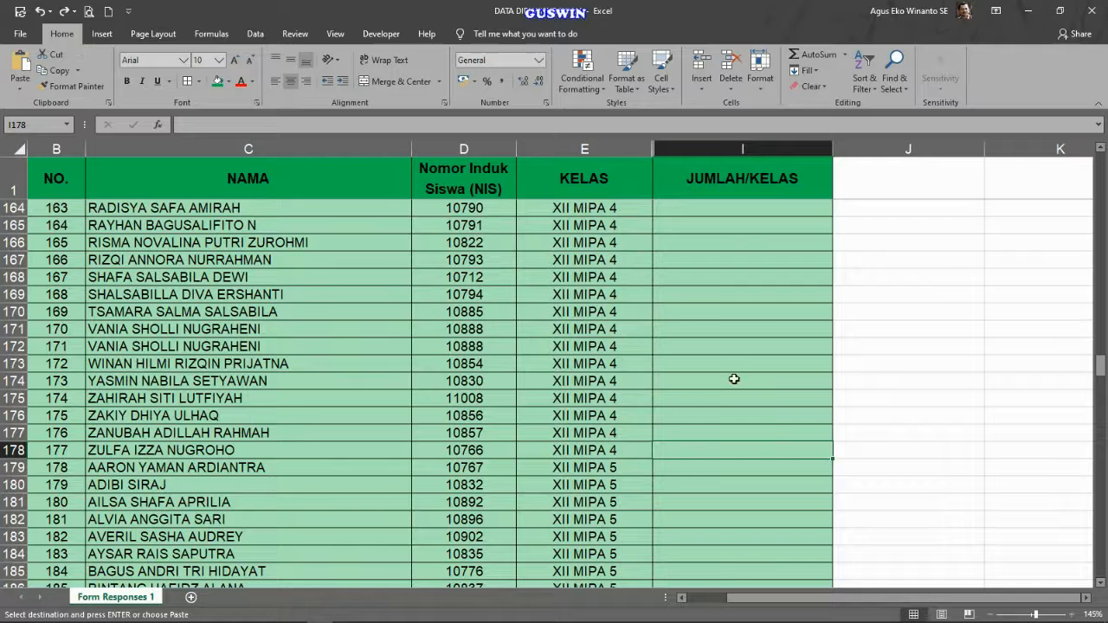
Paste the copied formula into I172 and change its COUNTIF criterion to "XII MIPA 4".
click(730, 350)
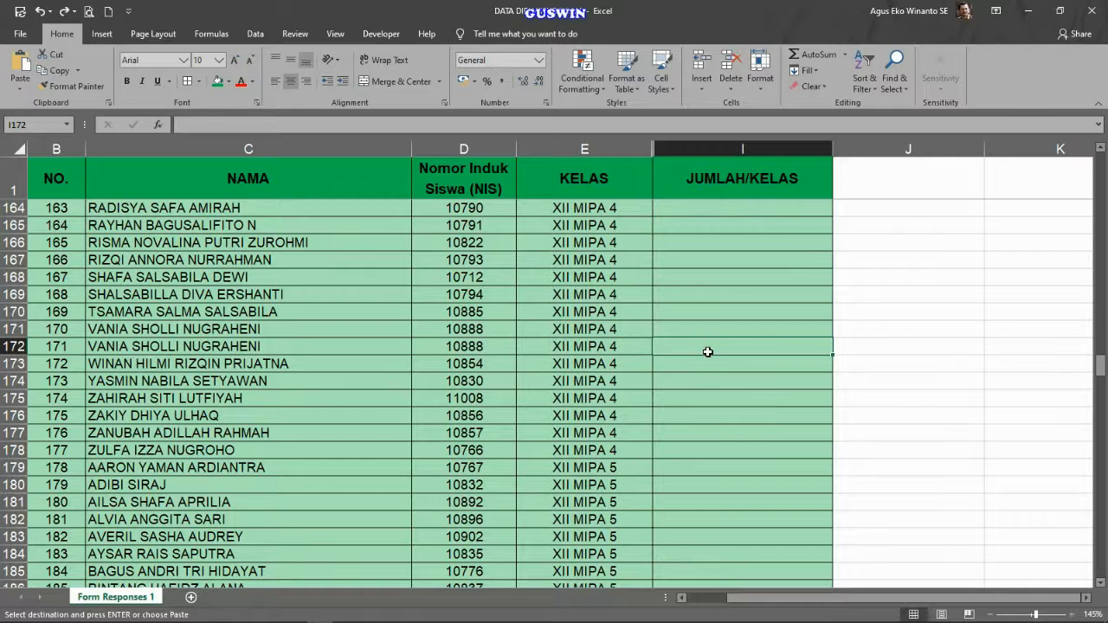
key(Return)
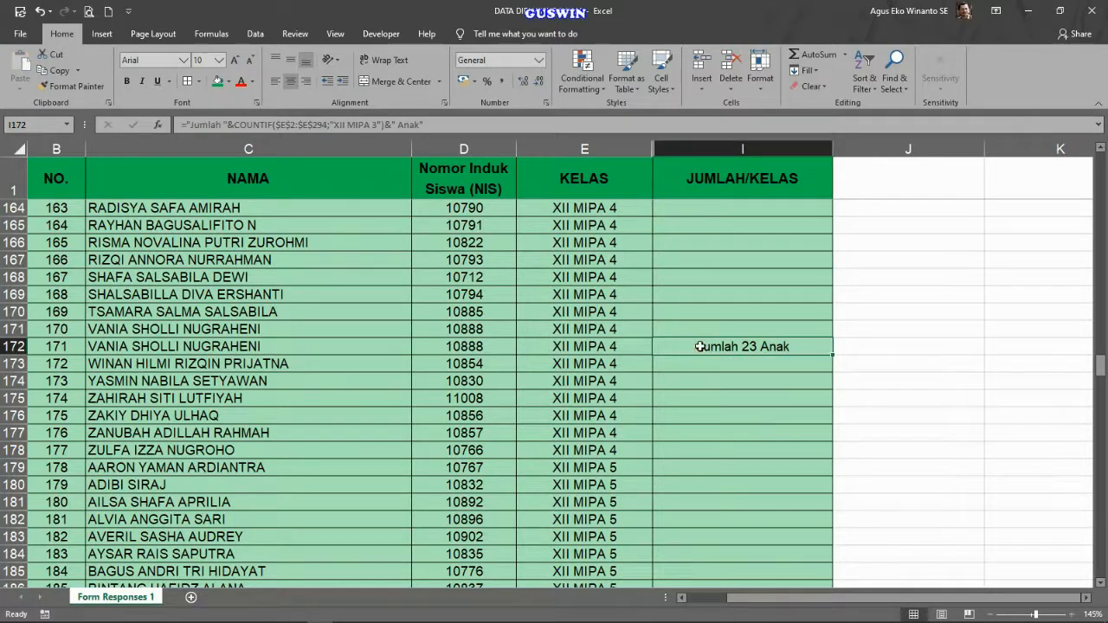
click(370, 122)
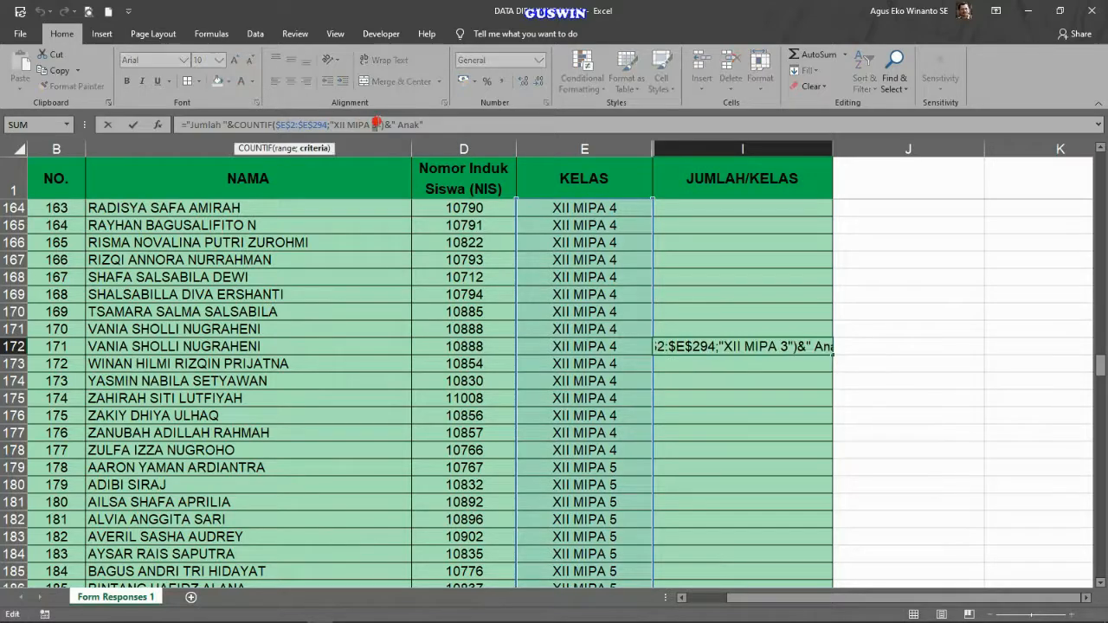
key(BackSpace)
text(4)
key(Return)
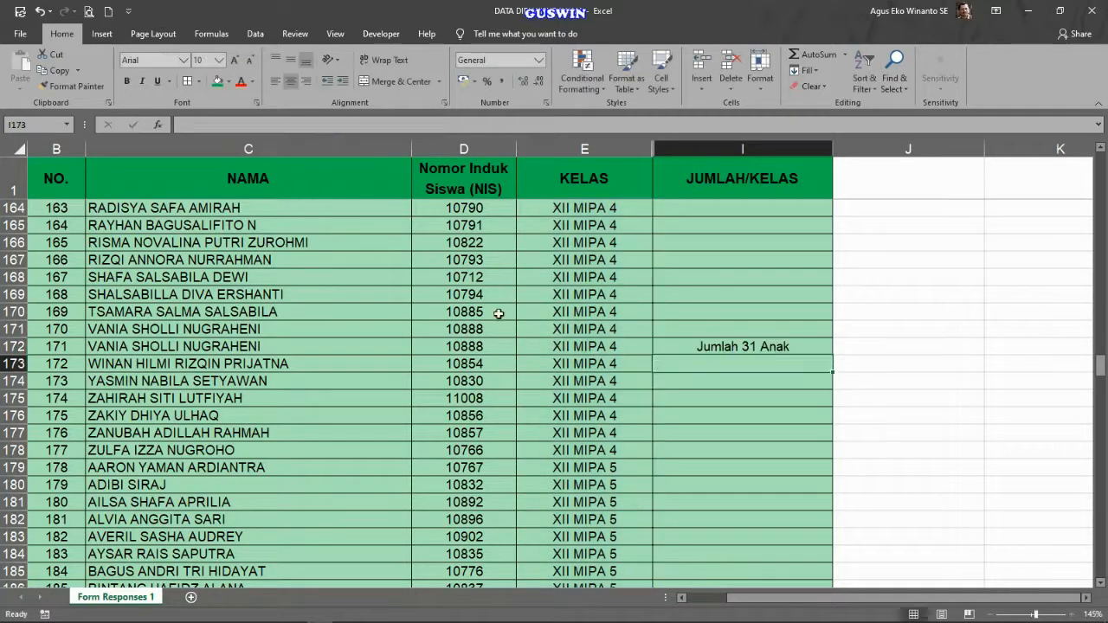
Copy the XII IBB count formula from I11 into J2, beside the first student row.
click(677, 420)
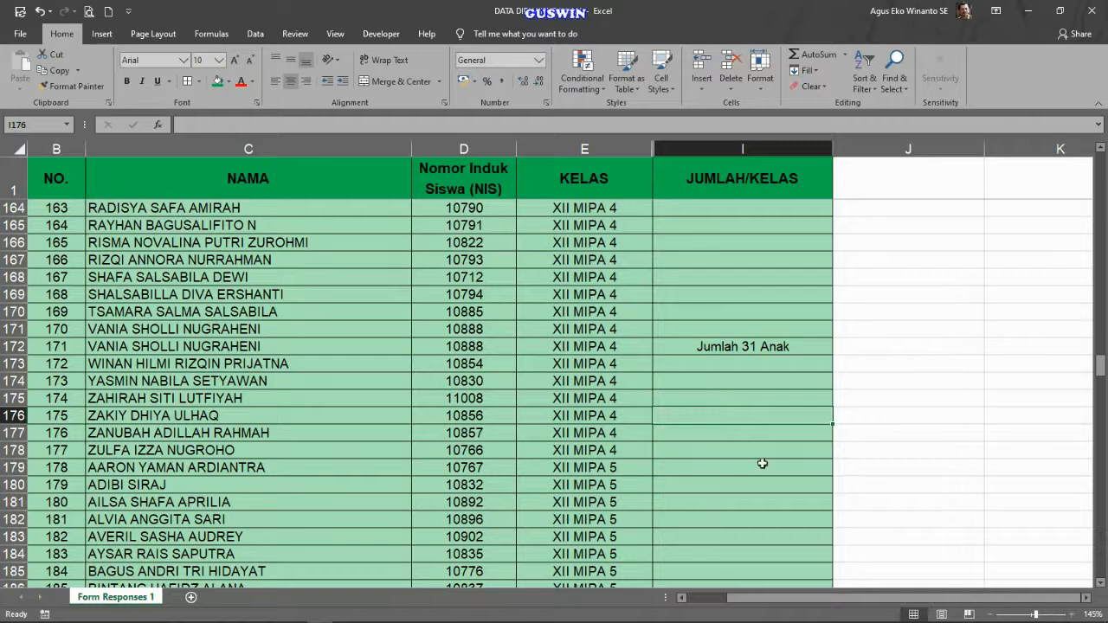
click(727, 347)
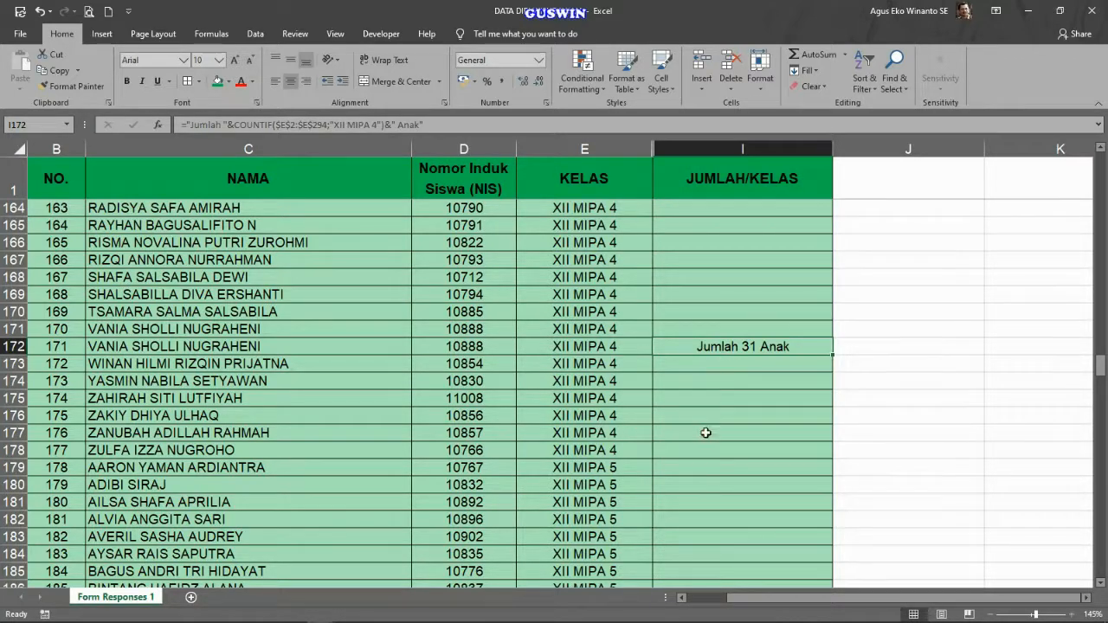
scroll(697, 428, up, 11)
scroll(695, 425, up, 20)
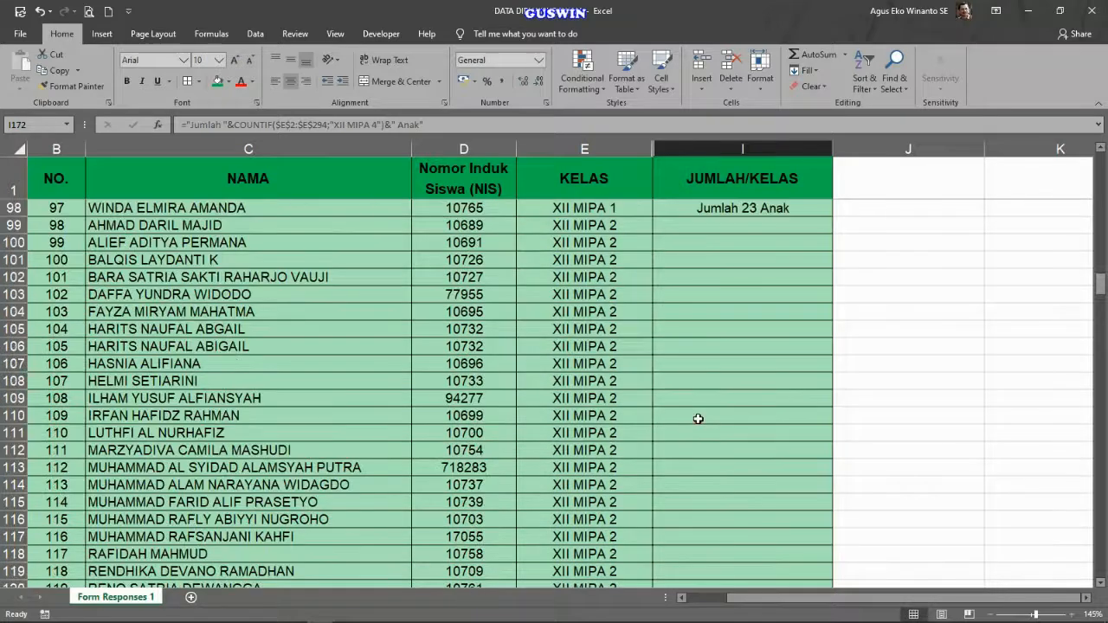
scroll(707, 357, up, 20)
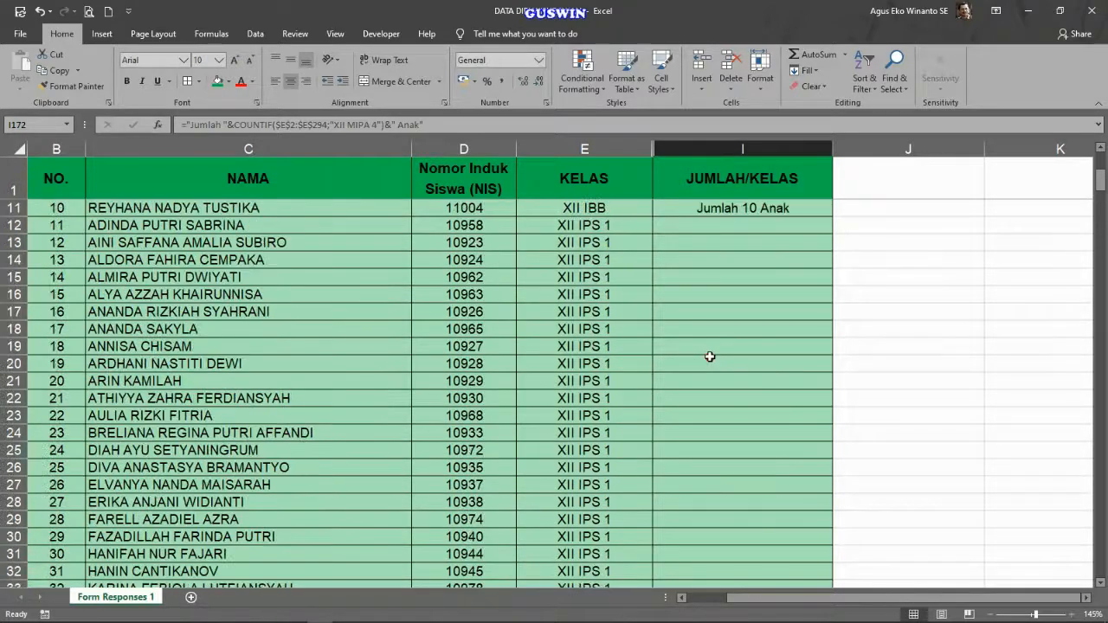
click(717, 365)
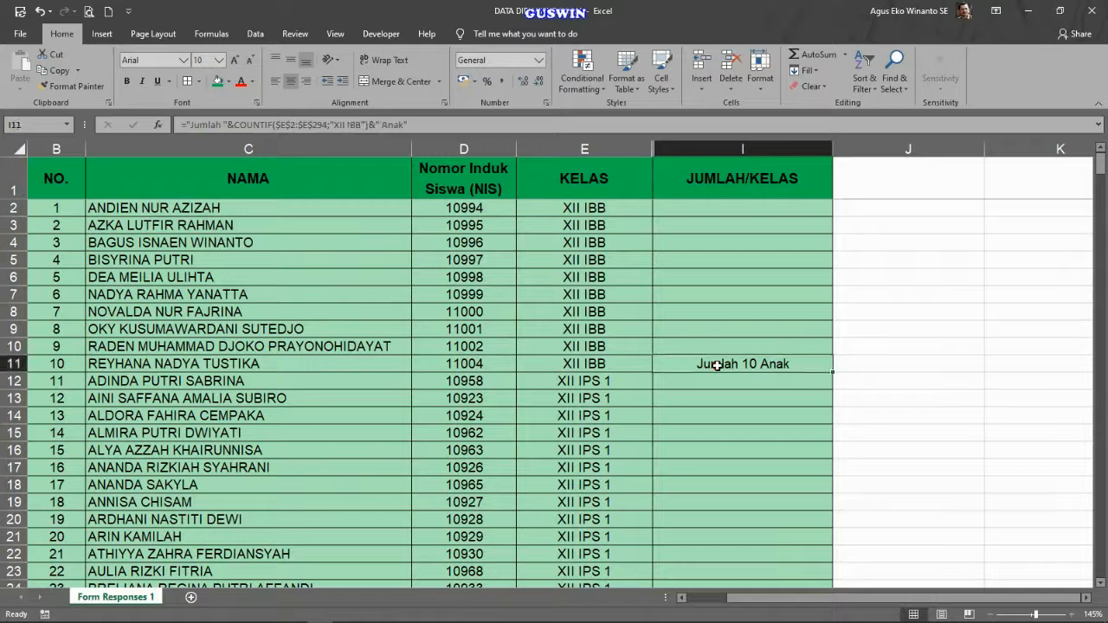
key(ctrl+c)
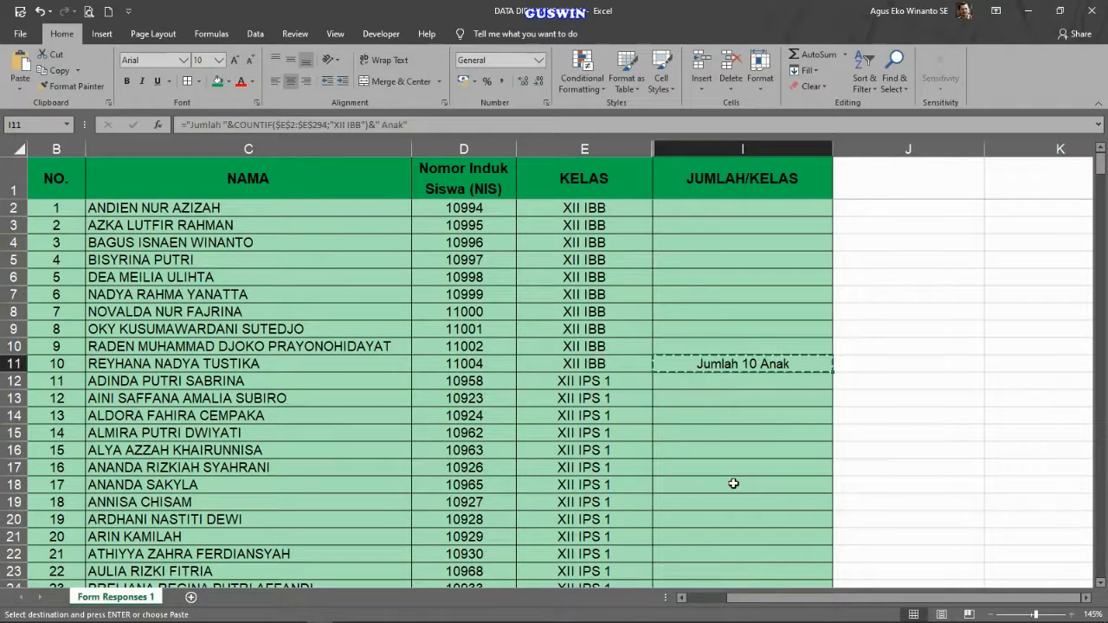
click(867, 211)
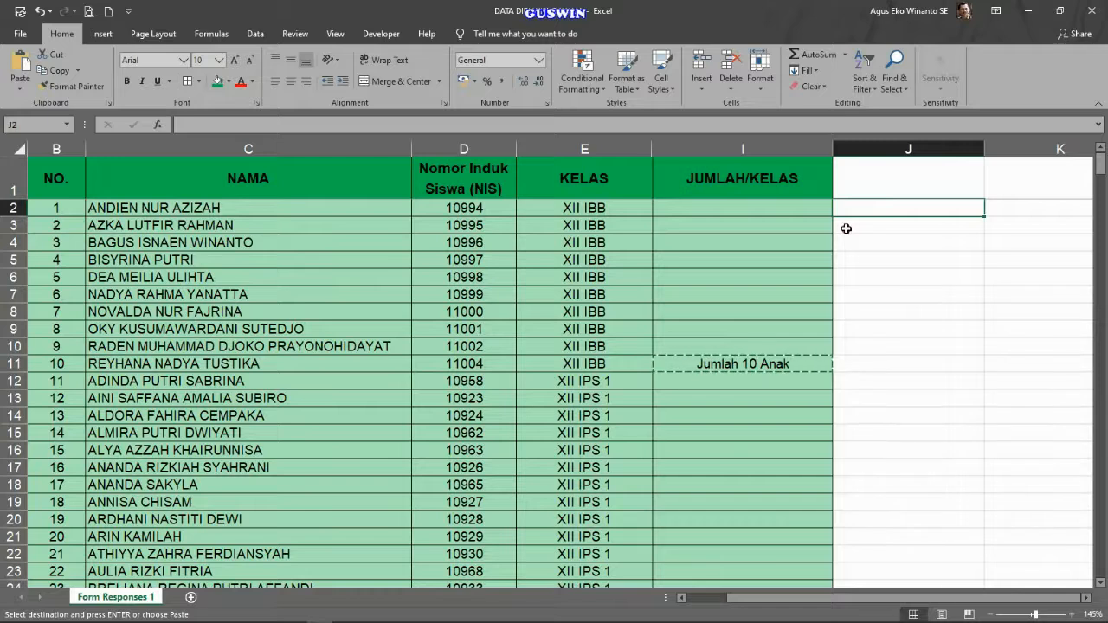
key(Return)
click(883, 274)
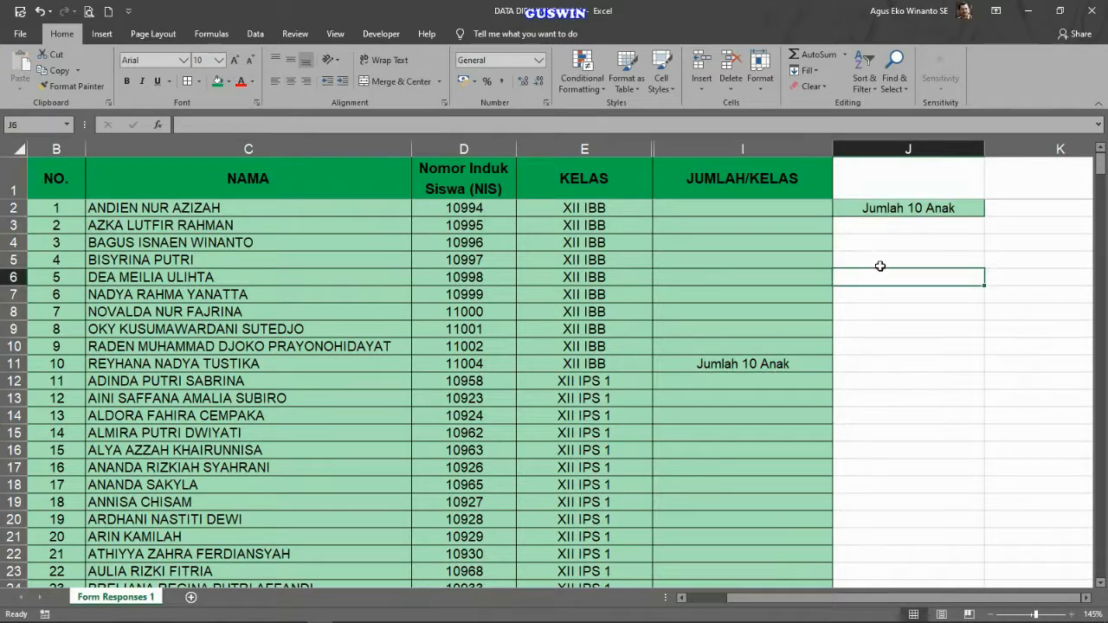
Fill the J2 formula down through J11.
click(882, 210)
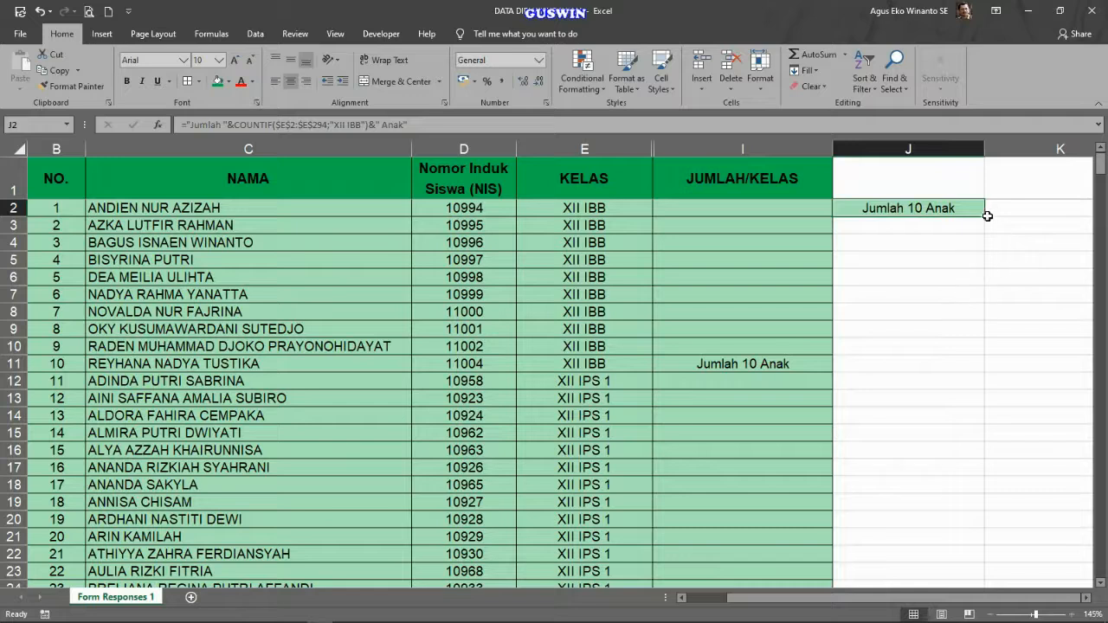
drag(984, 216, 985, 369)
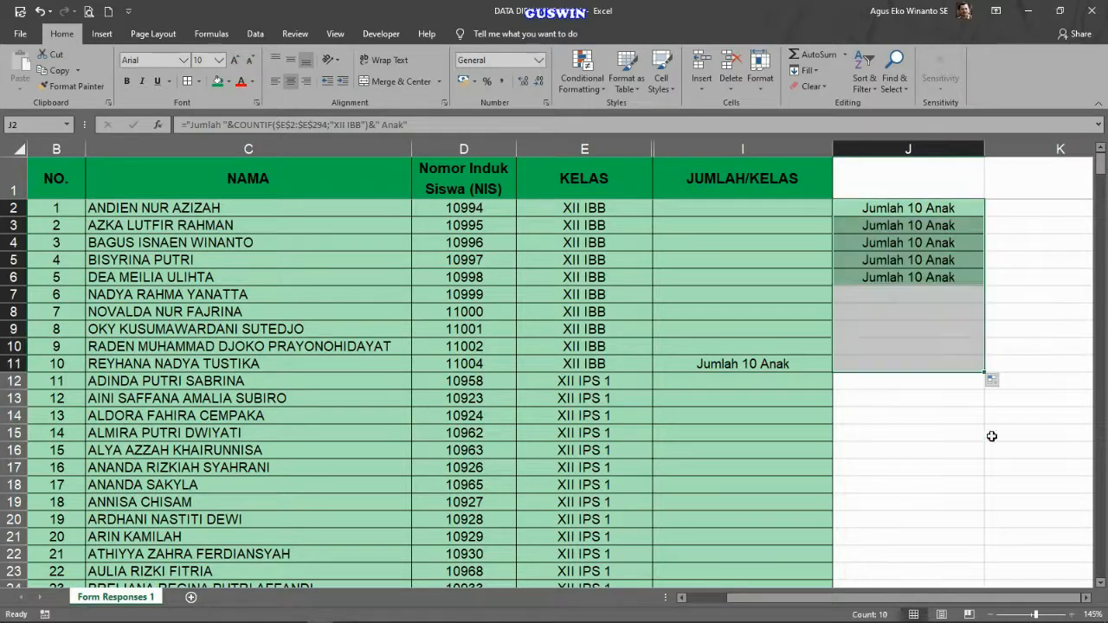
click(980, 483)
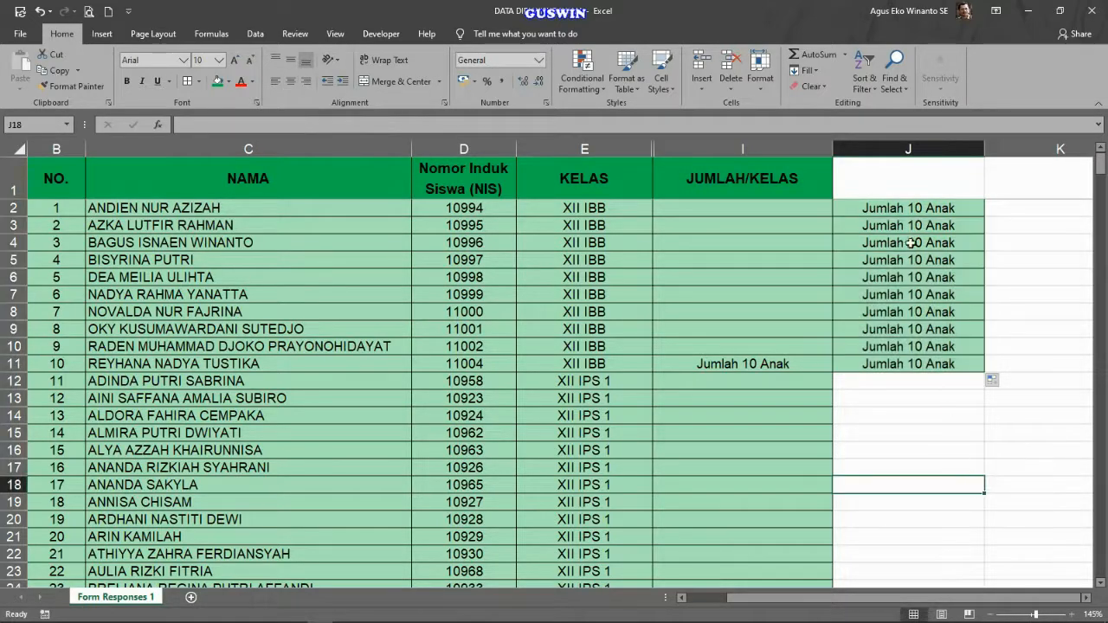
Change the COUNTIF criterion in J3 to "XII IPS 1".
click(903, 228)
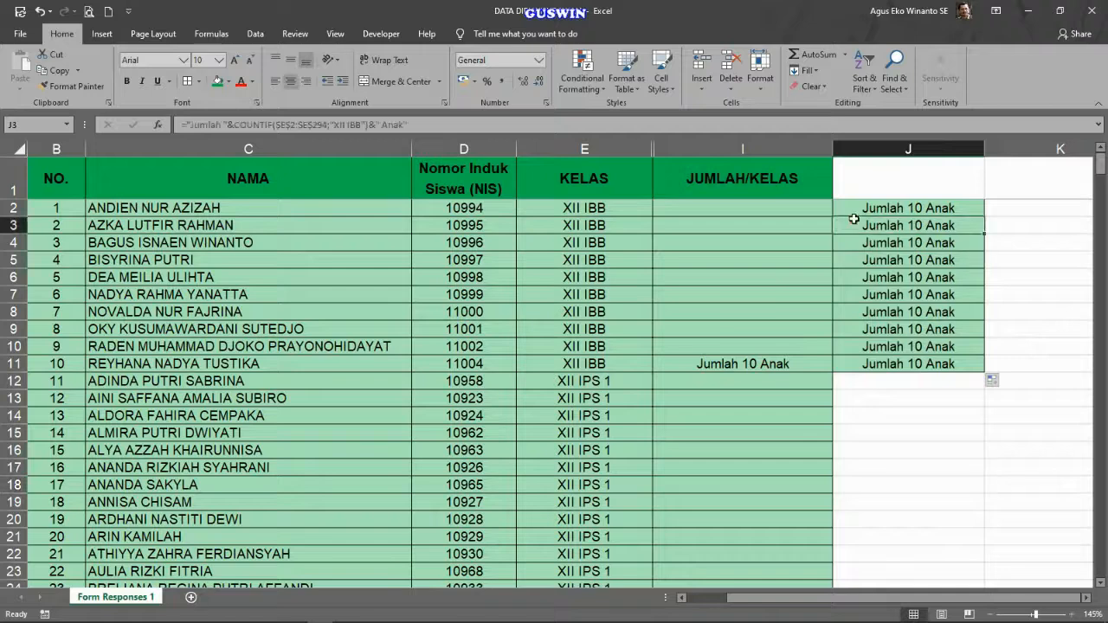
click(350, 125)
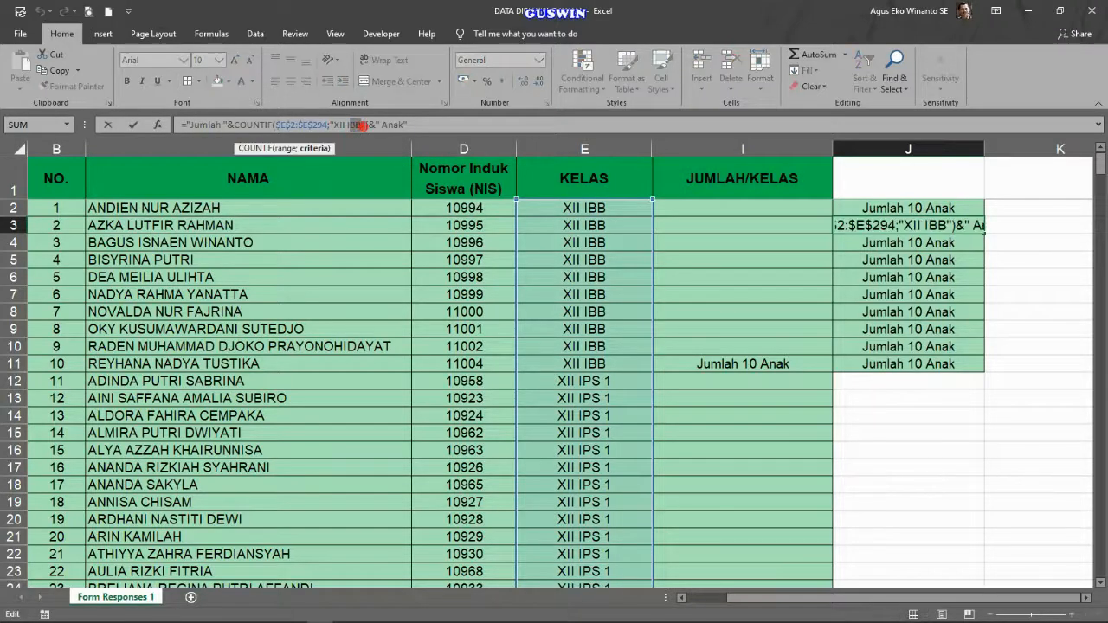
text(IPS 1)
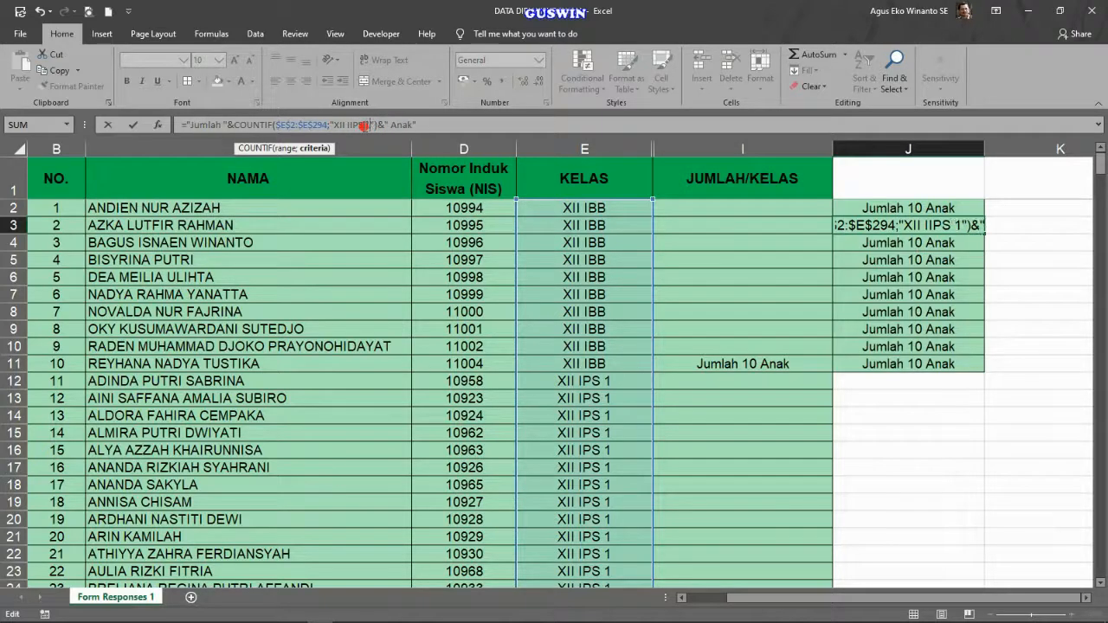
key(Return)
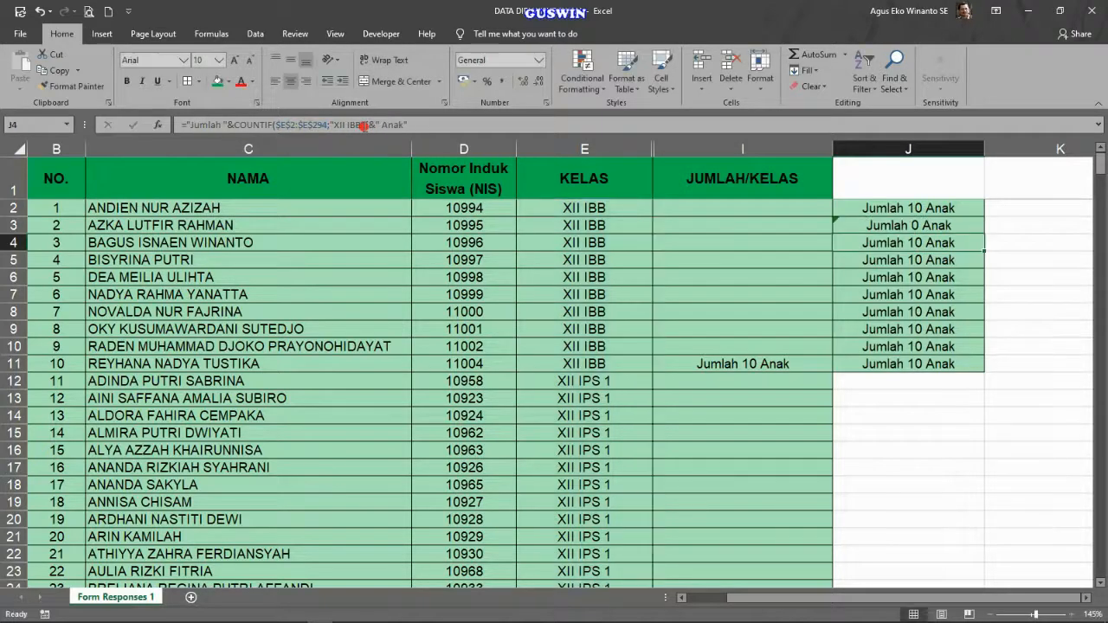
click(894, 226)
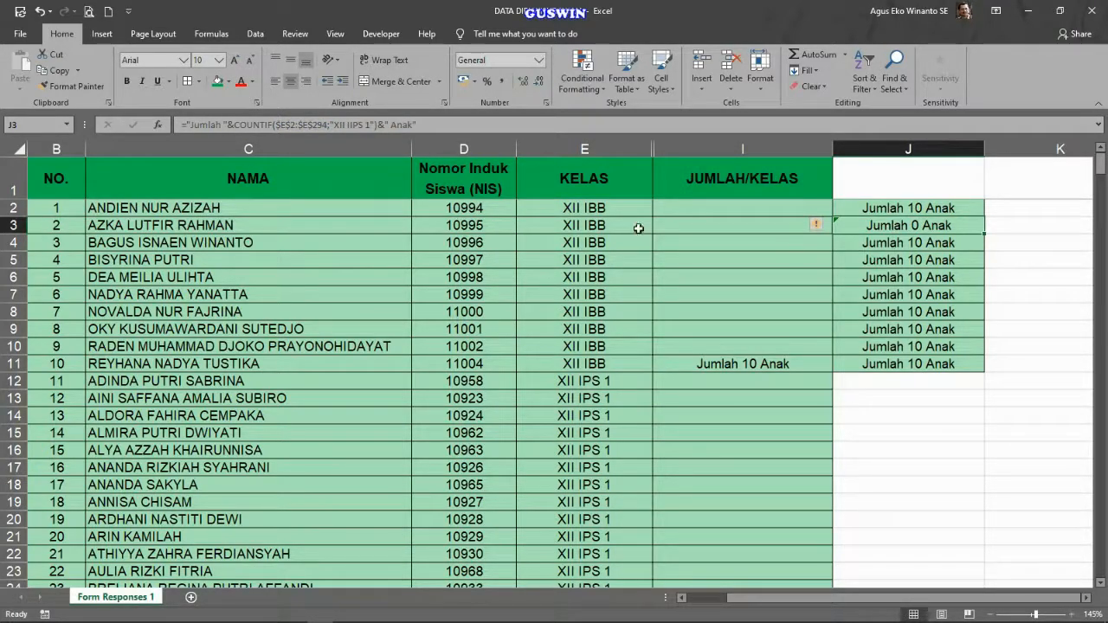
click(351, 128)
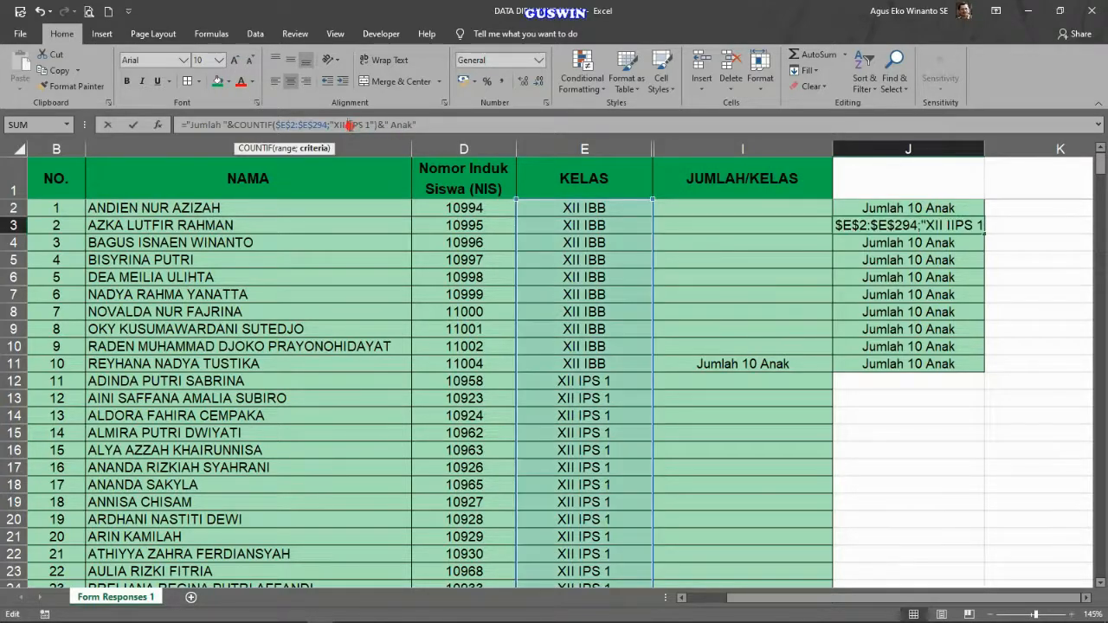
key(BackSpace)
key(Return)
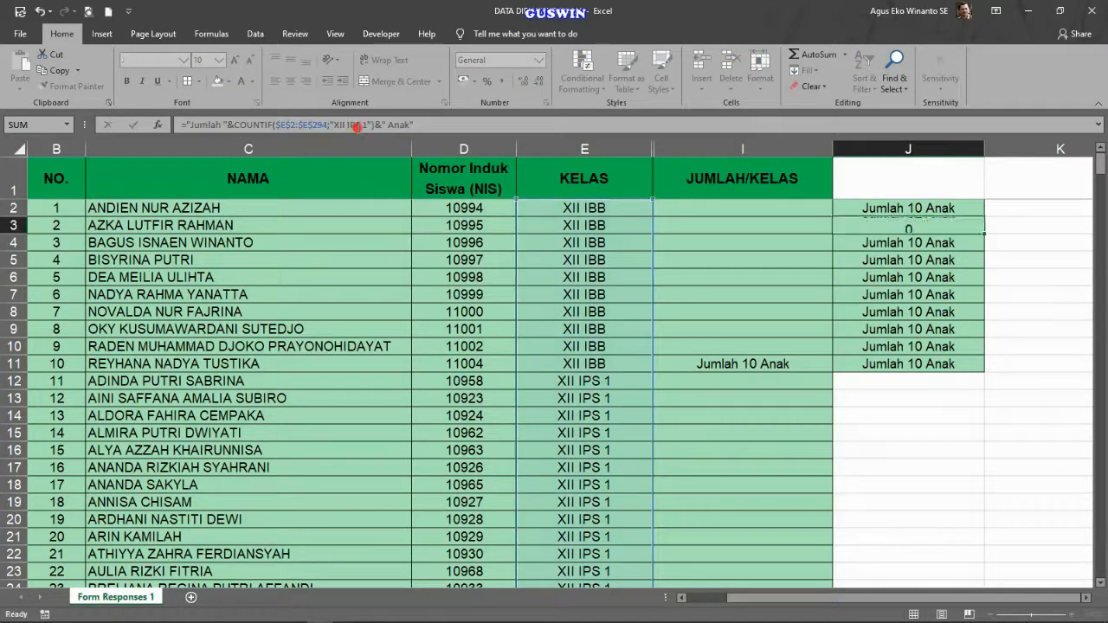
click(882, 300)
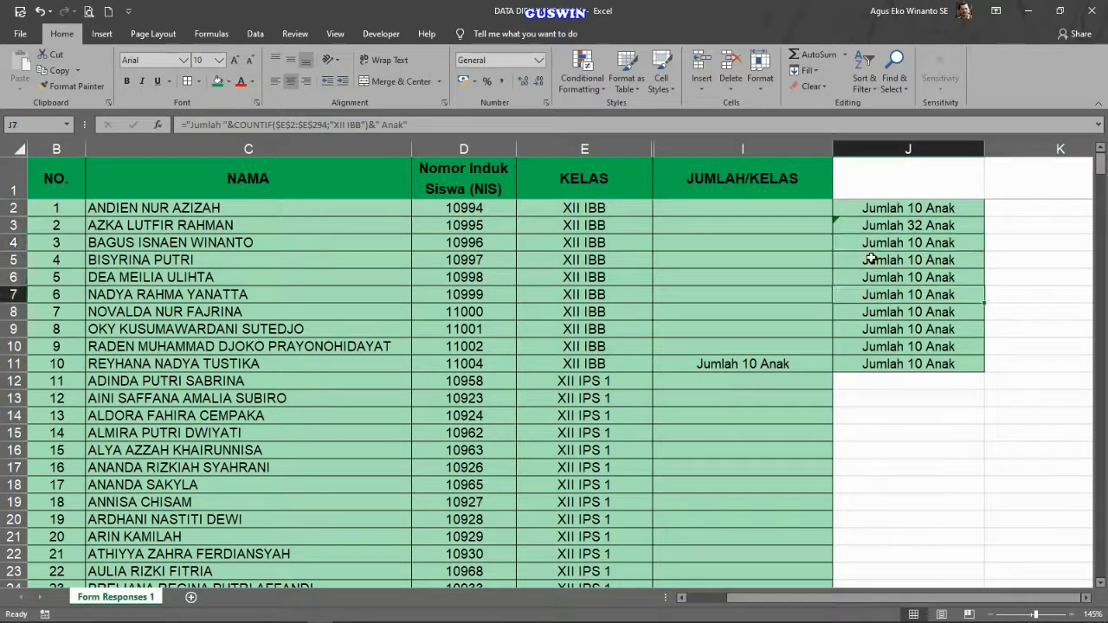
Copy the J3 formula into J4 and change its COUNTIF criterion to "XII IPS 2".
click(872, 240)
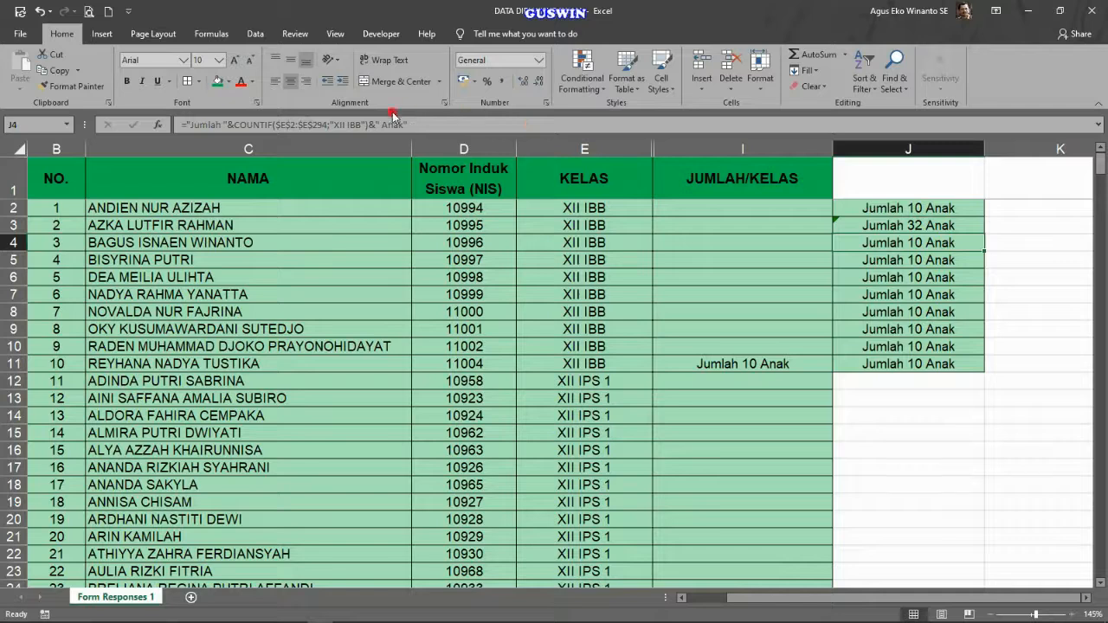
click(905, 225)
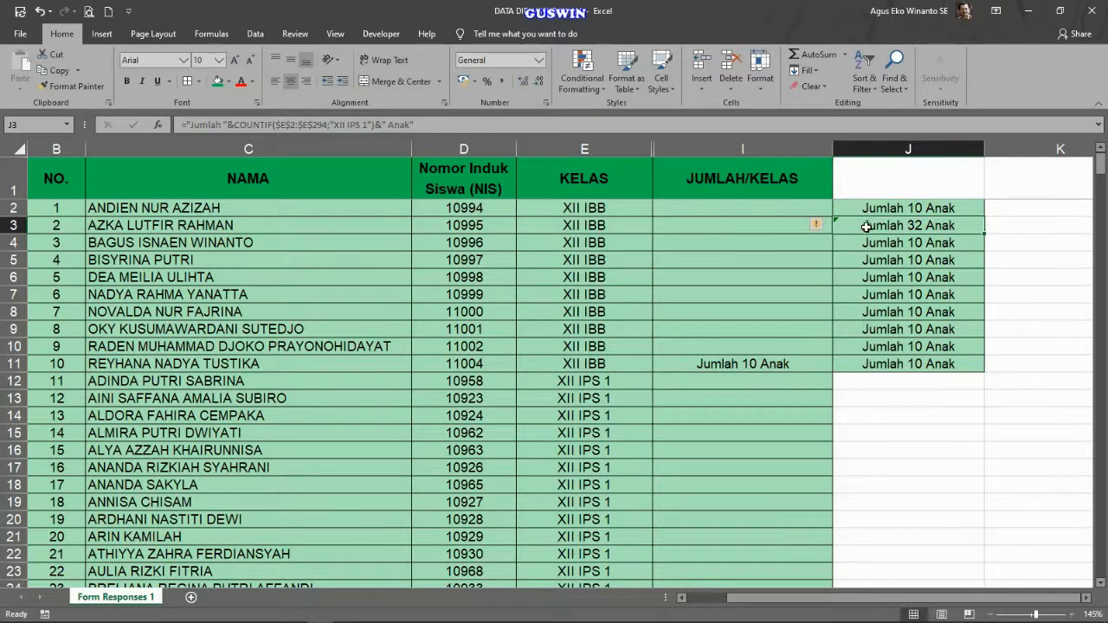
key(ctrl+c)
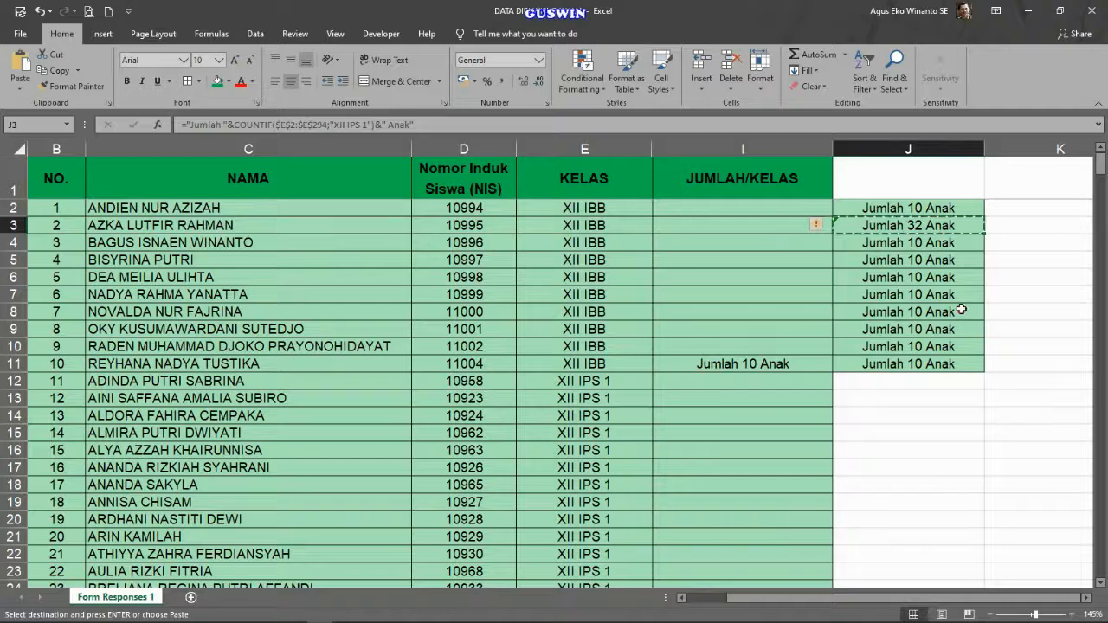
click(920, 247)
key(Return)
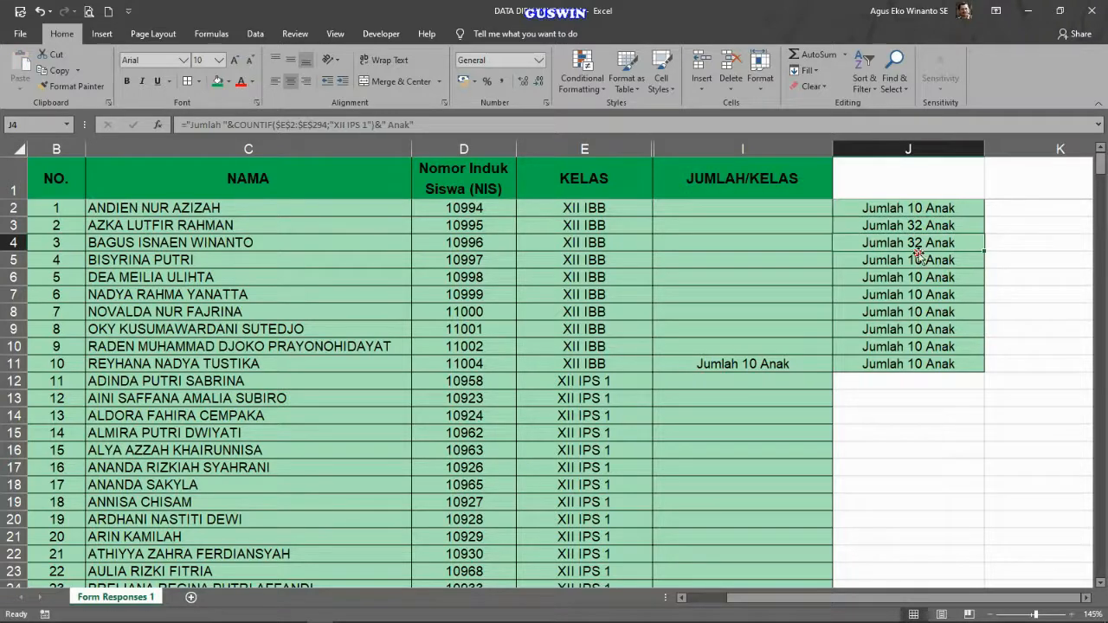
click(365, 124)
double_click(366, 125)
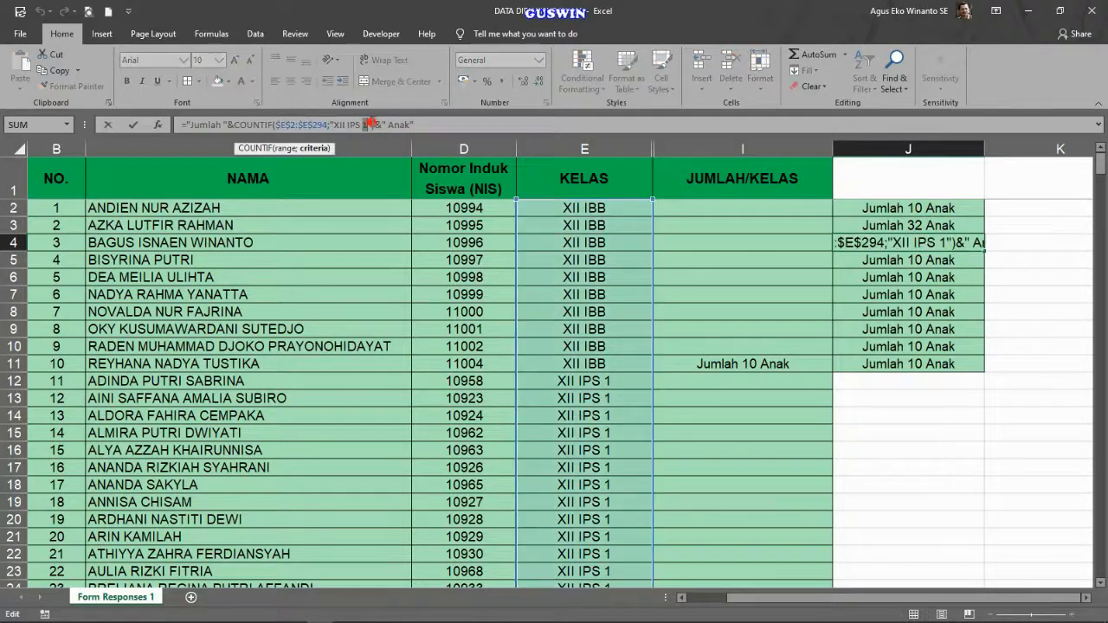
text(2)
key(Return)
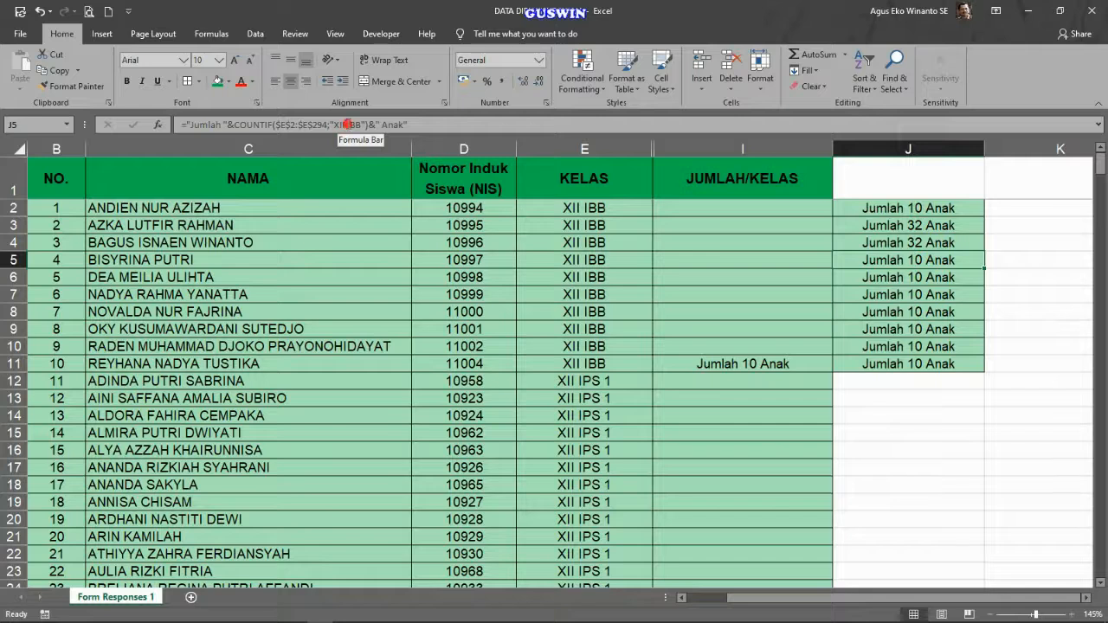
Change the COUNTIF criterion in J5 to "XII MIPA 1" and fill the formula down through J12.
drag(347, 123, 361, 125)
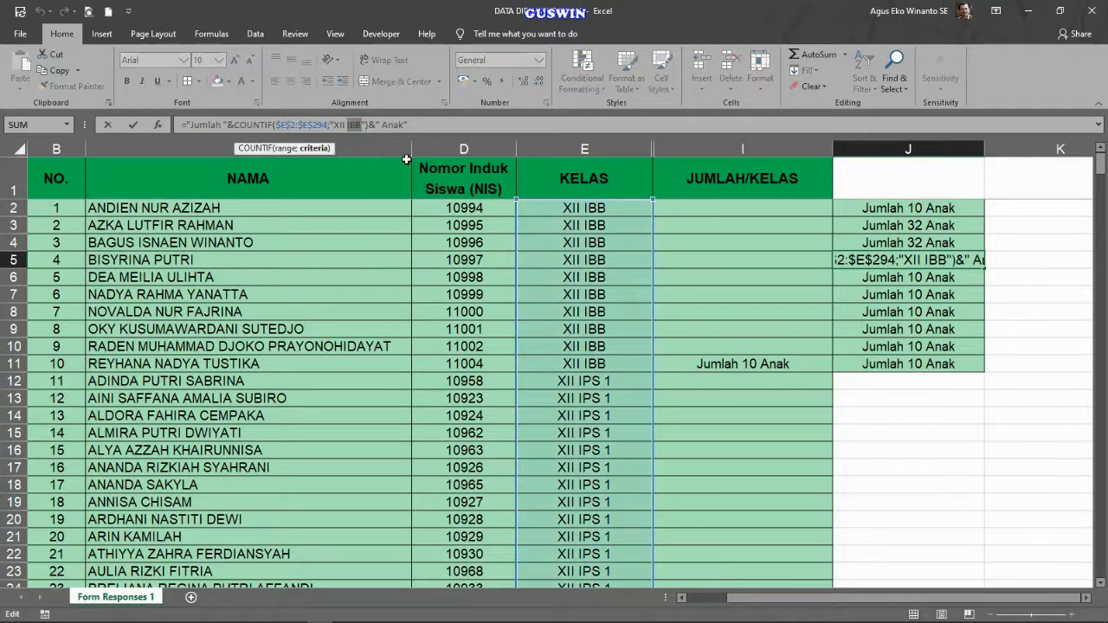
text(MIPA 1)
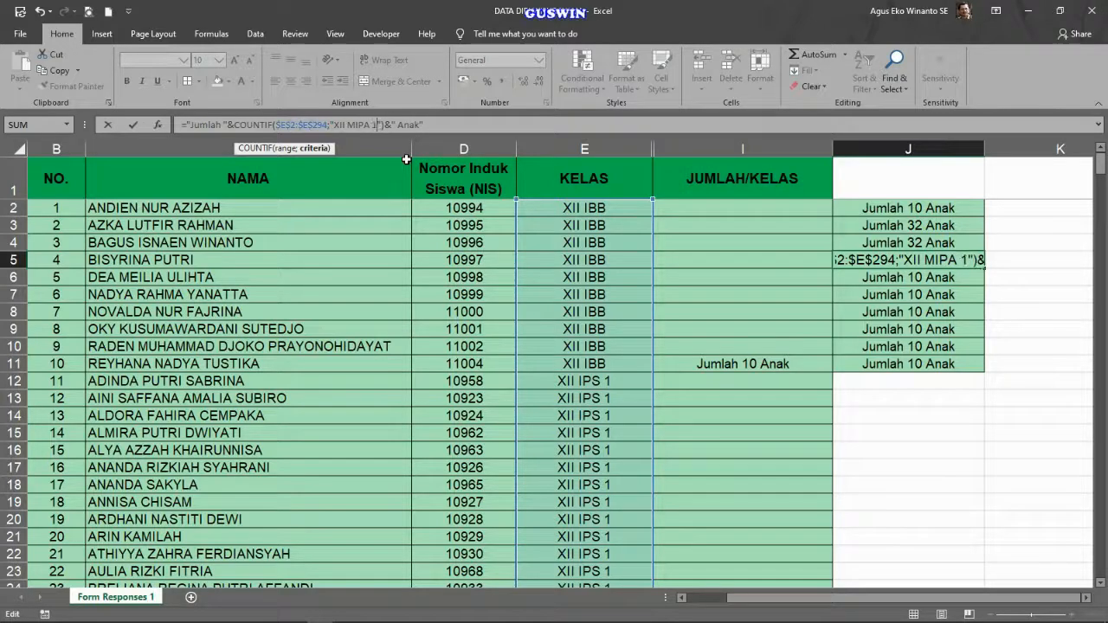
key(Return)
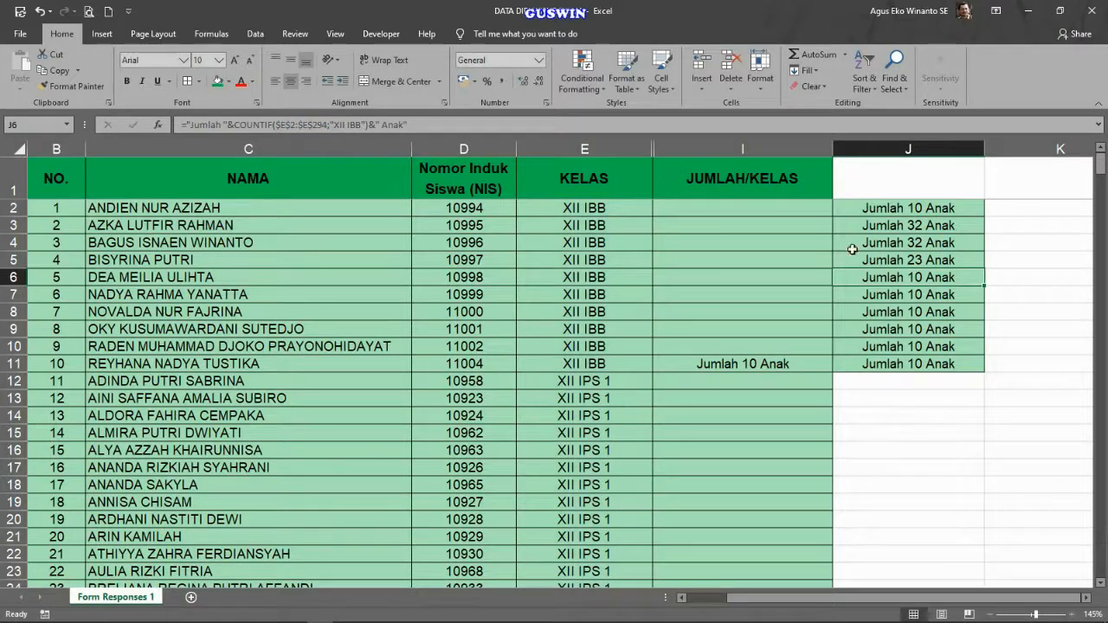
click(942, 262)
drag(982, 268, 992, 384)
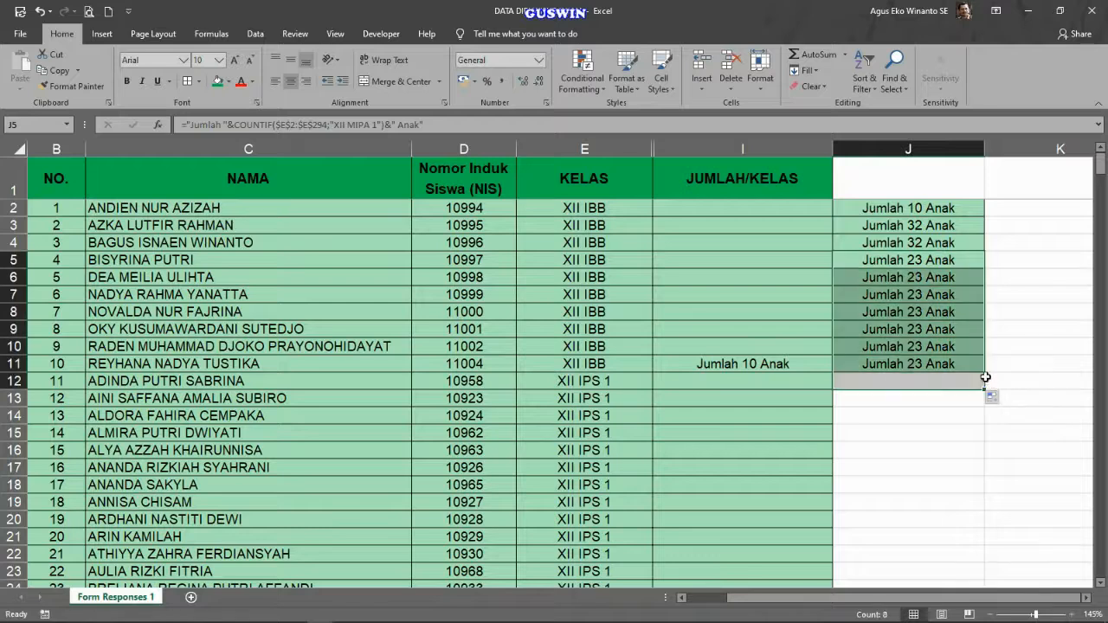
Change the COUNTIF criterion in J6 to "XII MIPA 2".
click(924, 261)
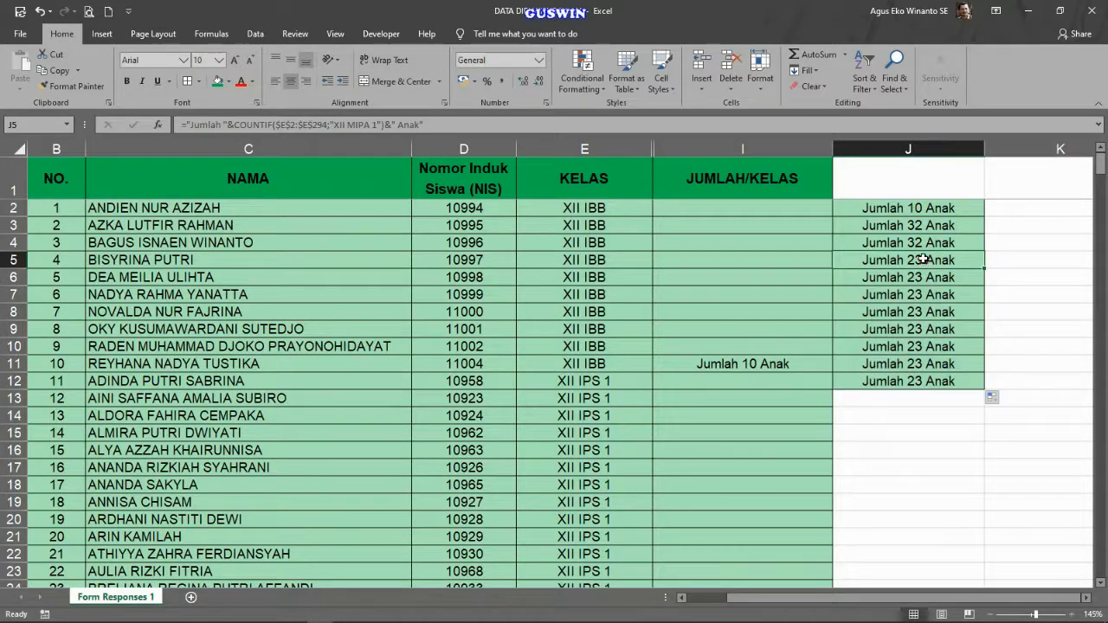
click(925, 244)
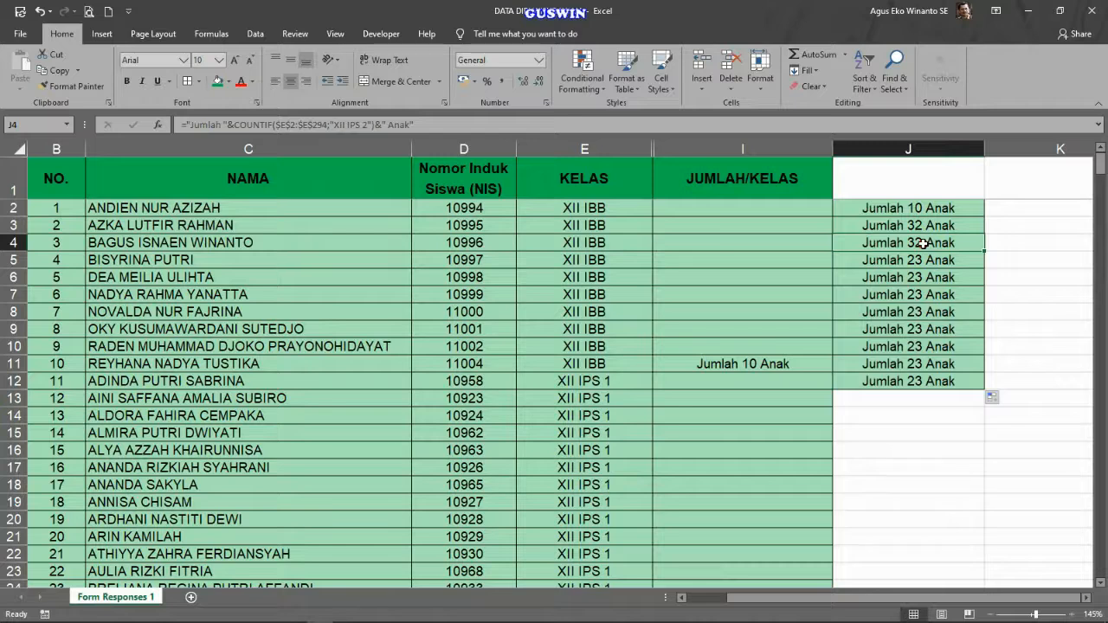
click(919, 261)
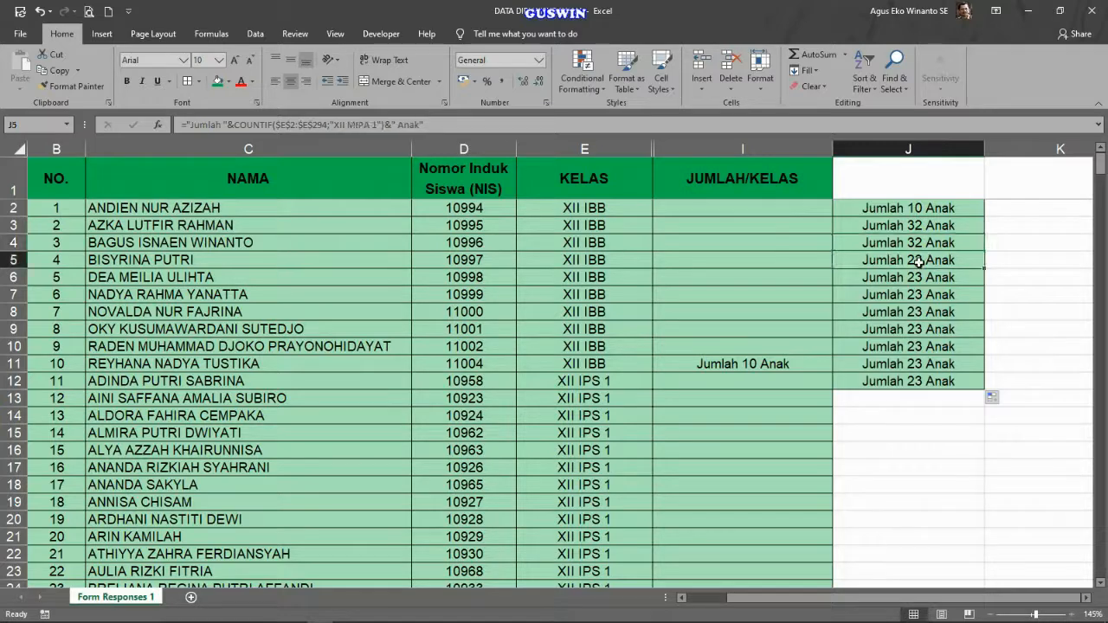
click(920, 277)
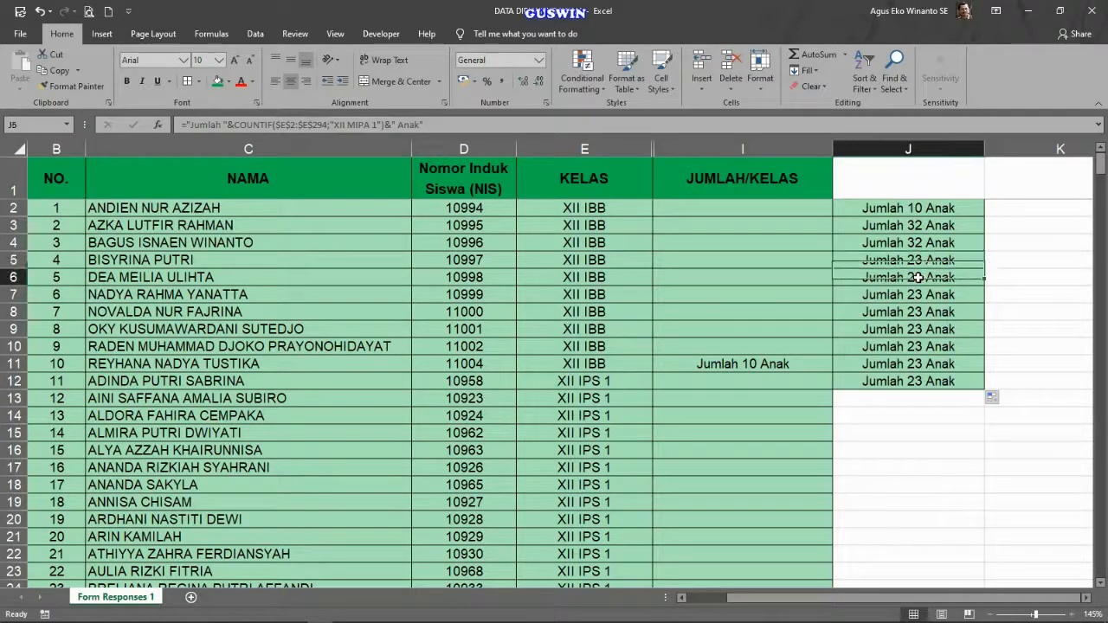
click(374, 125)
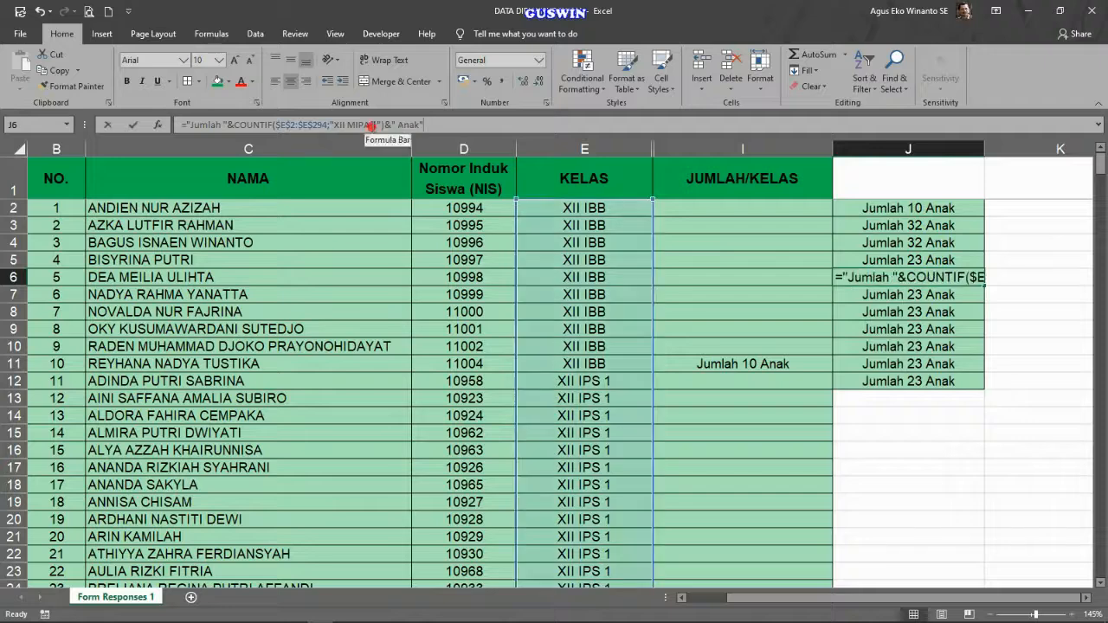
key(BackSpace)
text(2)
key(Return)
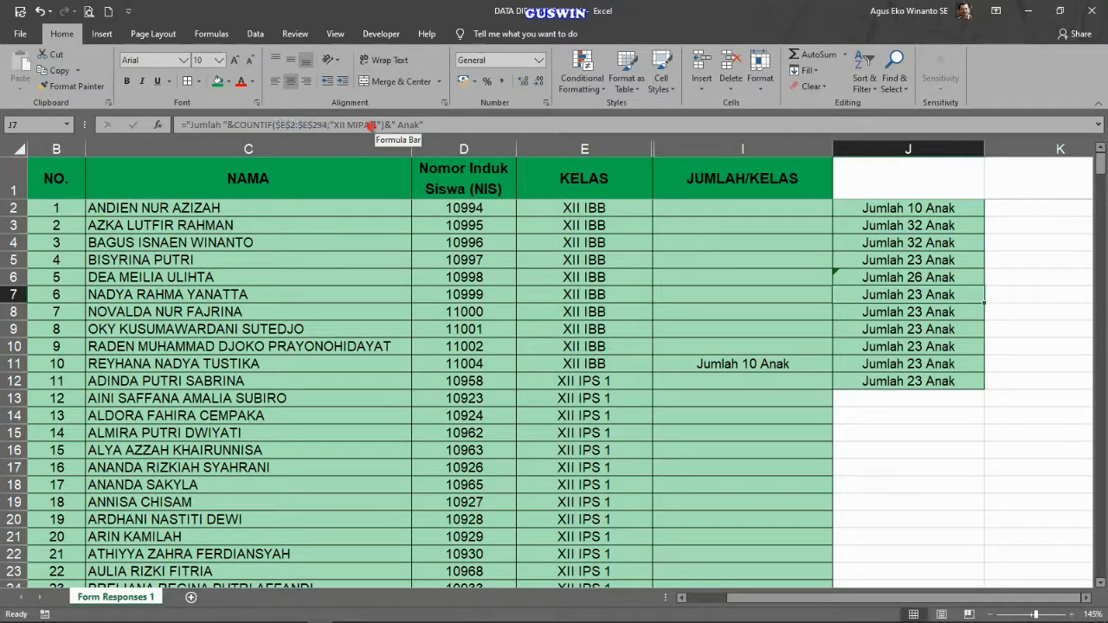
Change the COUNTIF criterion in J7 to "XII MIPA 3".
click(372, 125)
key(BackSpace)
text(3)
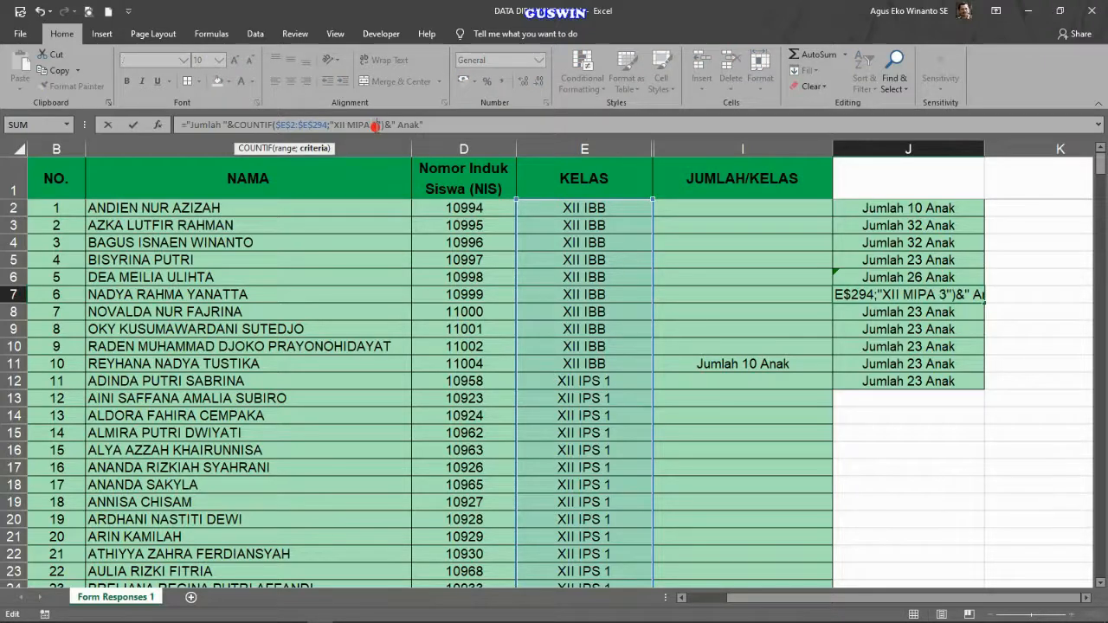
key(Return)
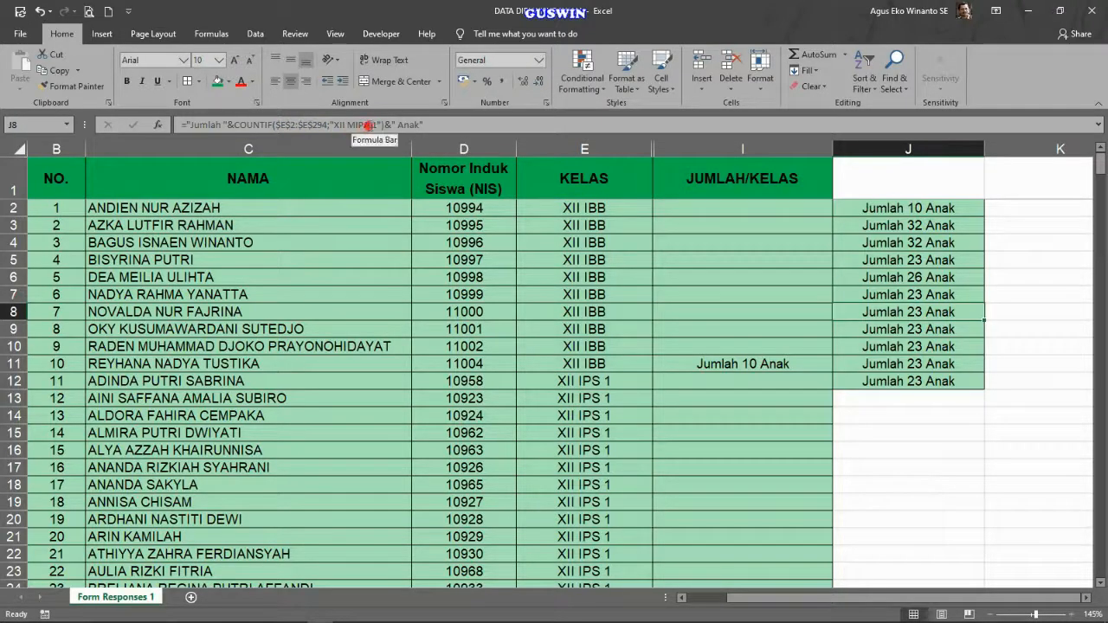
Change the COUNTIF criterion in J8 to "XII MIPA 4".
click(374, 124)
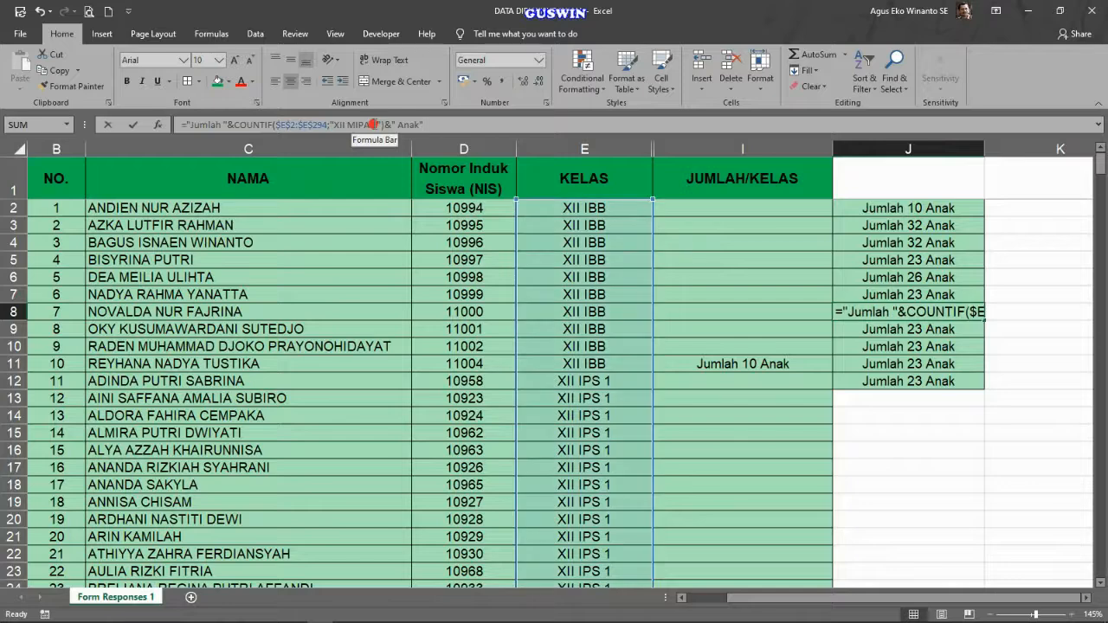
key(BackSpace)
text(4)
key(Return)
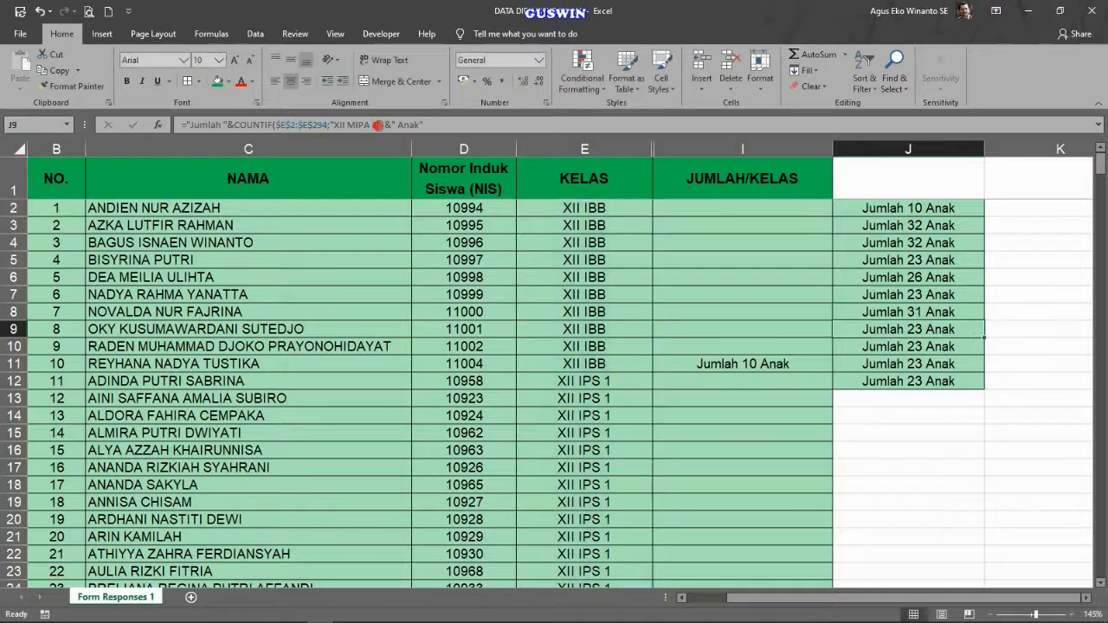
Change the COUNTIF criterion in J9 to "XII MIPA 5".
click(374, 124)
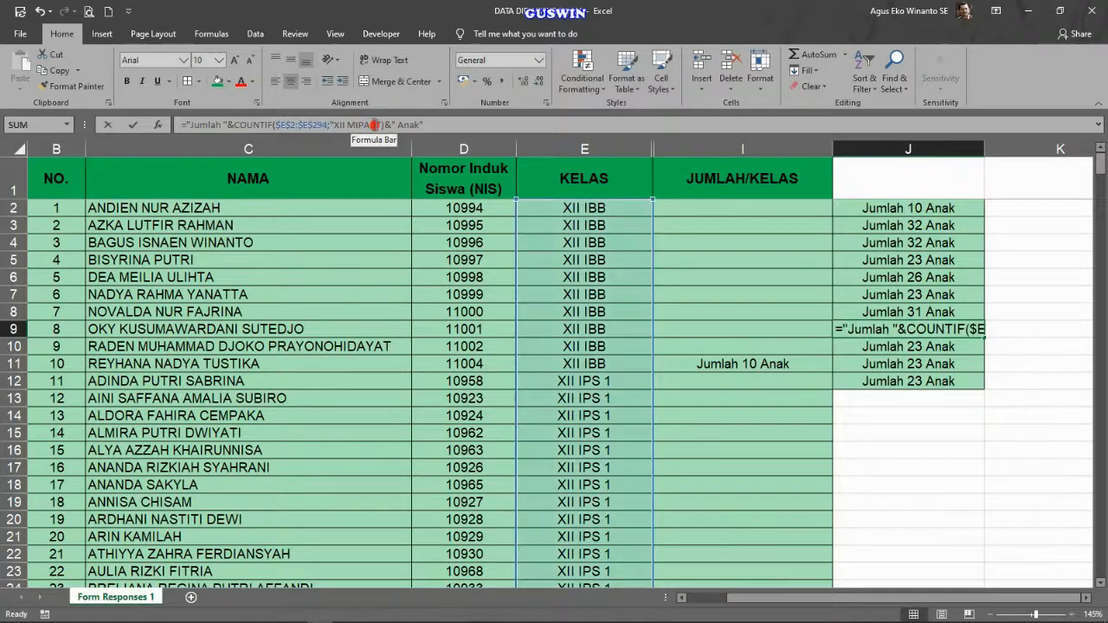
key(BackSpace)
text(5)
key(Return)
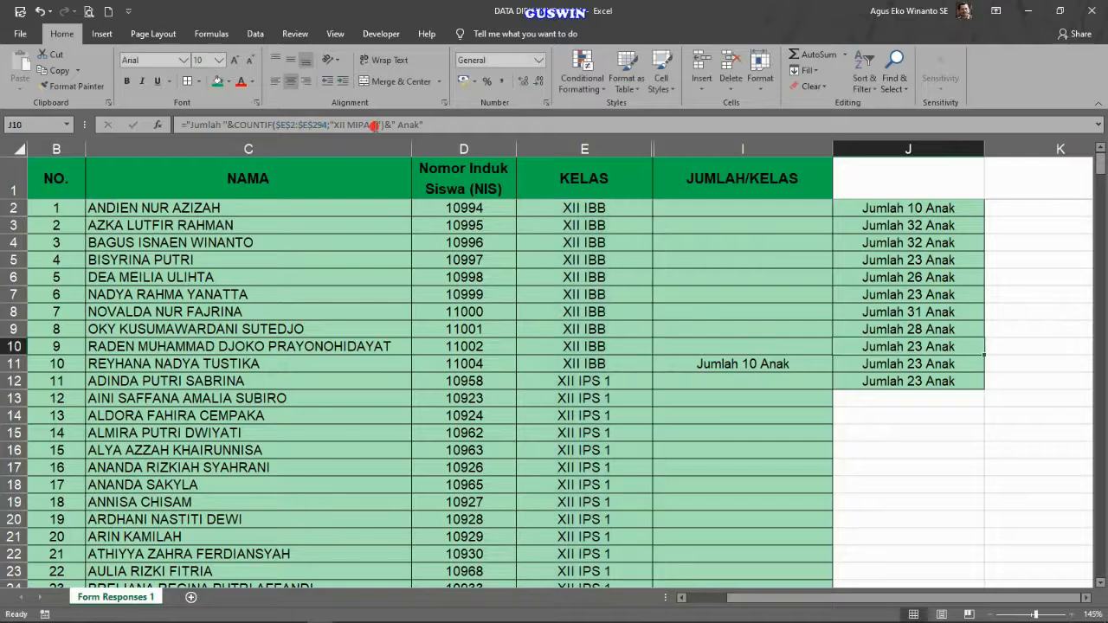
Change the COUNTIF criterion in J10 to "XII MIPA 6".
click(372, 125)
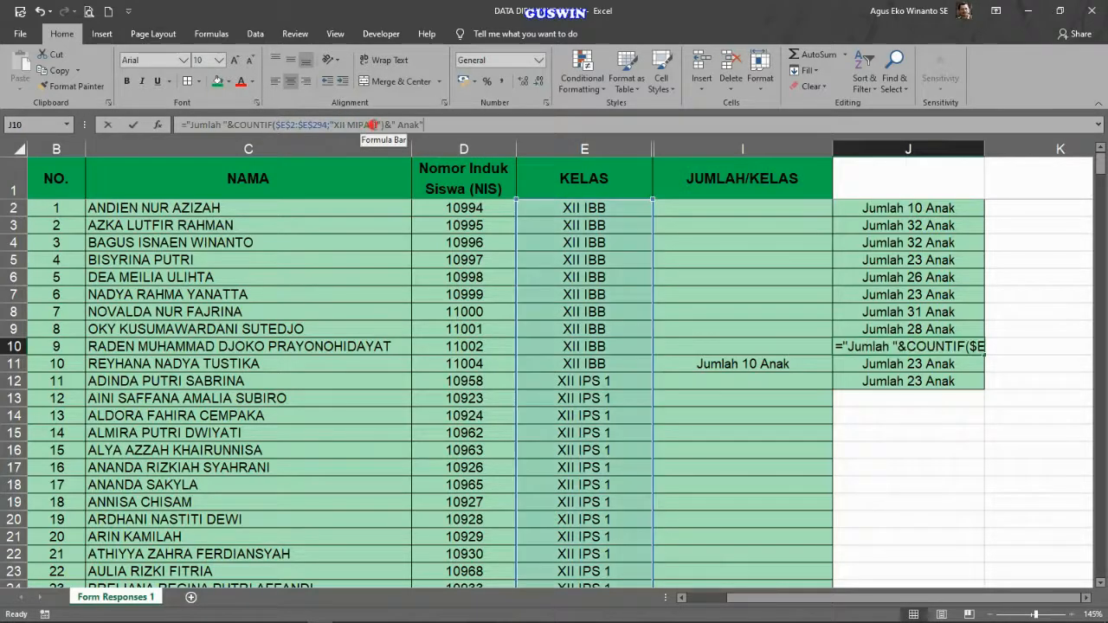
click(374, 125)
key(BackSpace)
text(6)
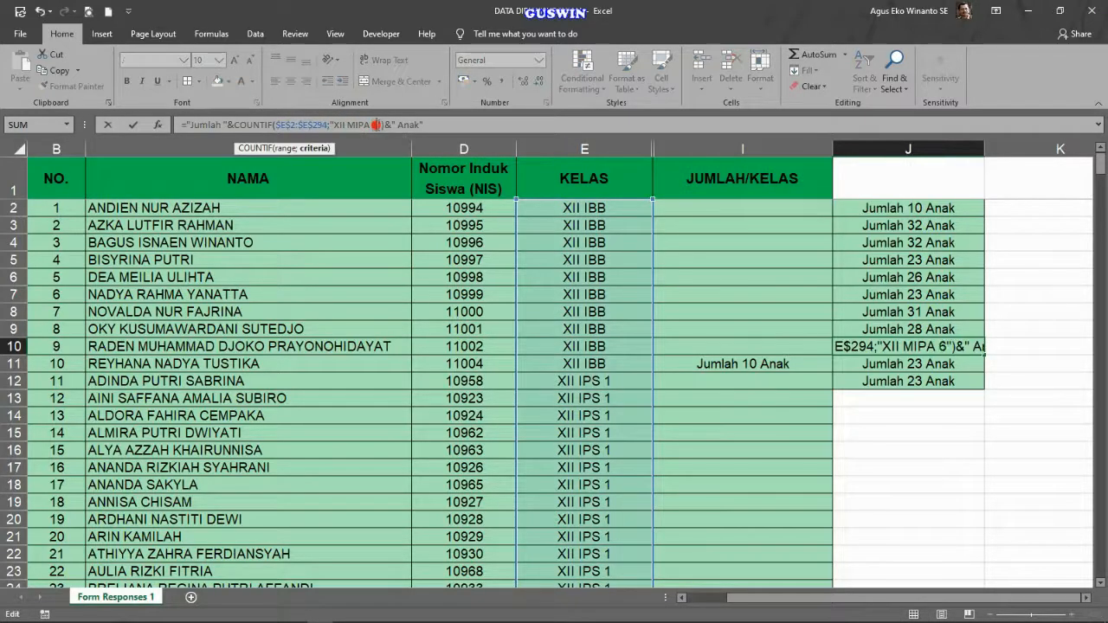
key(Return)
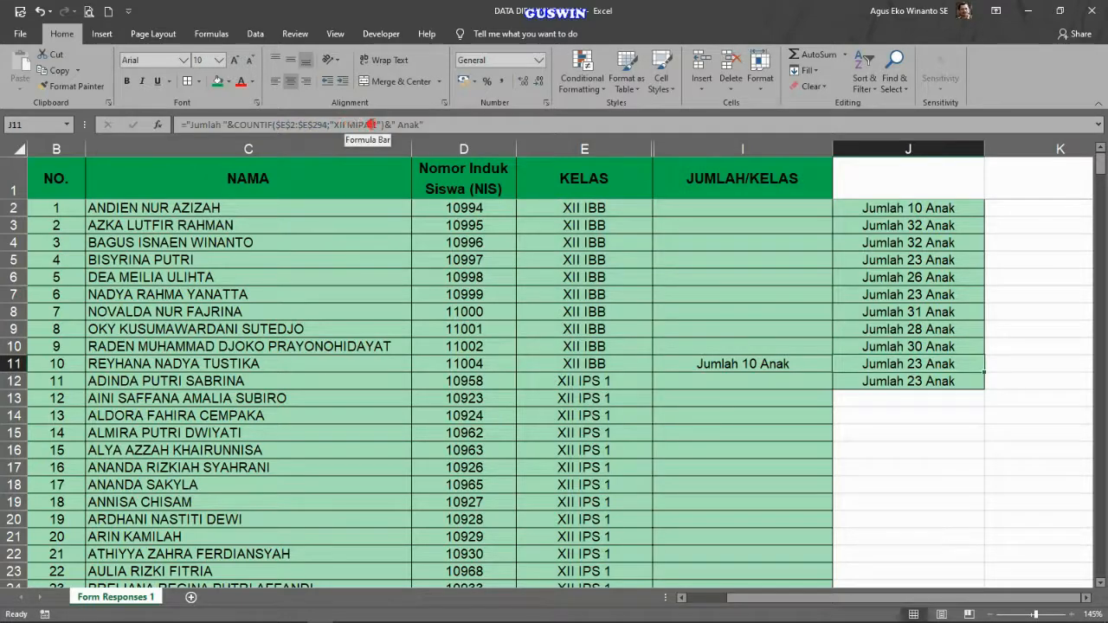
Change the XII MIPA class number in the COUNTIF criteria of J11 and J12, continuing the sequence from J10.
click(372, 125)
click(374, 124)
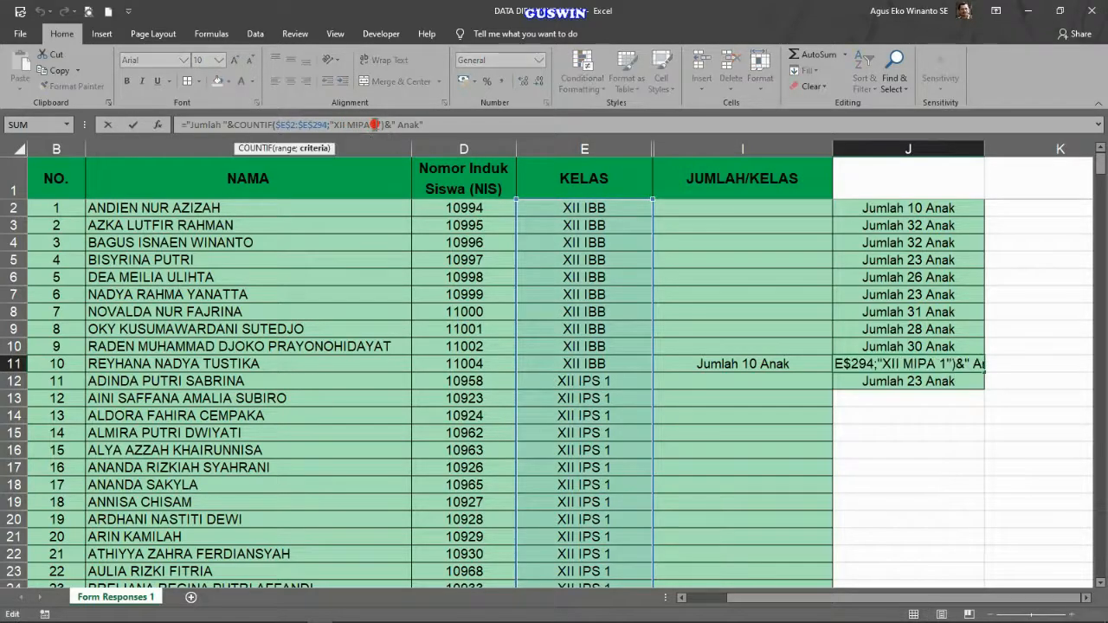
key(Return)
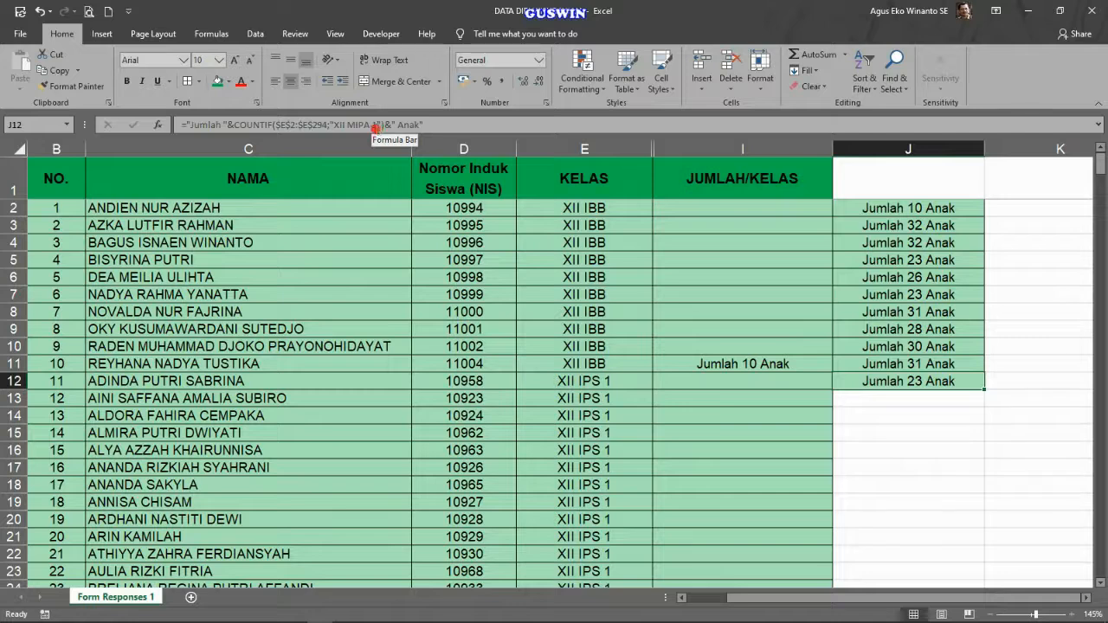
click(372, 125)
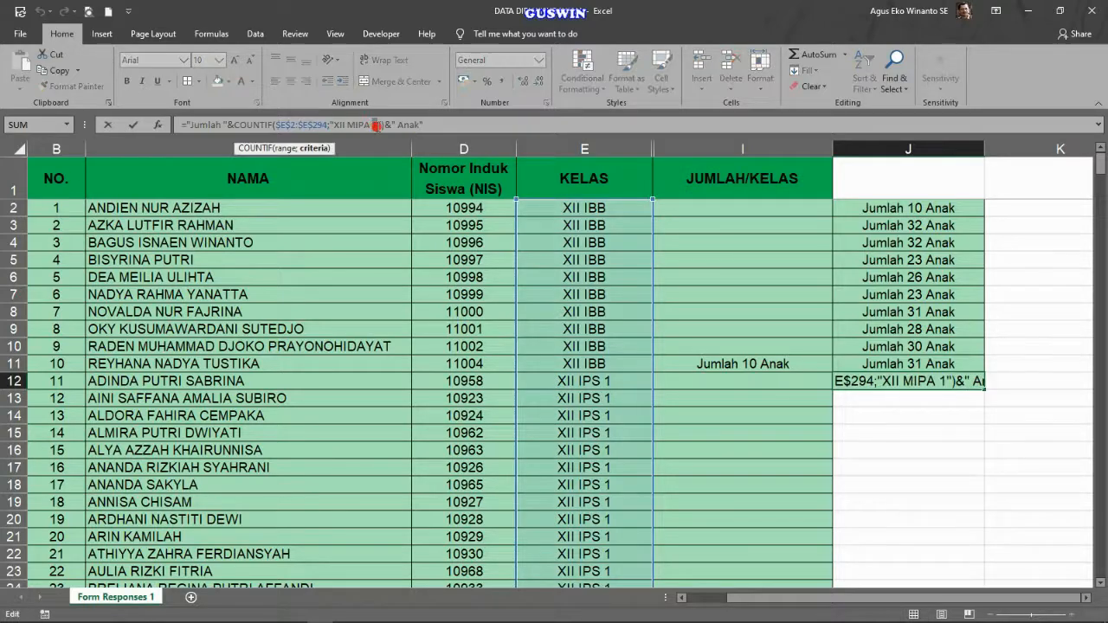
key(Return)
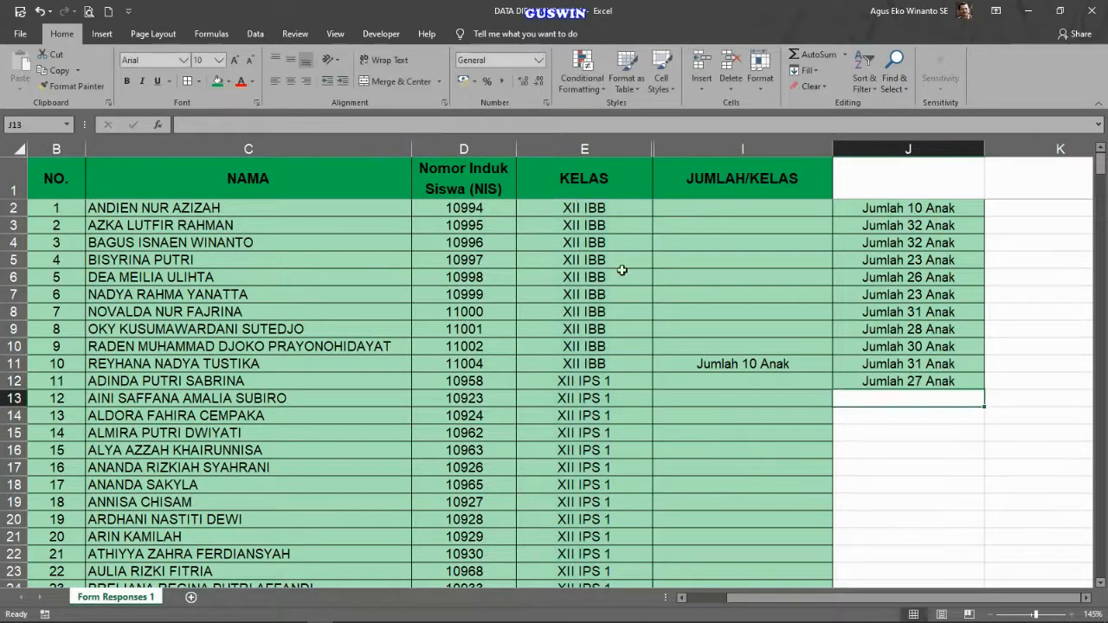
click(858, 485)
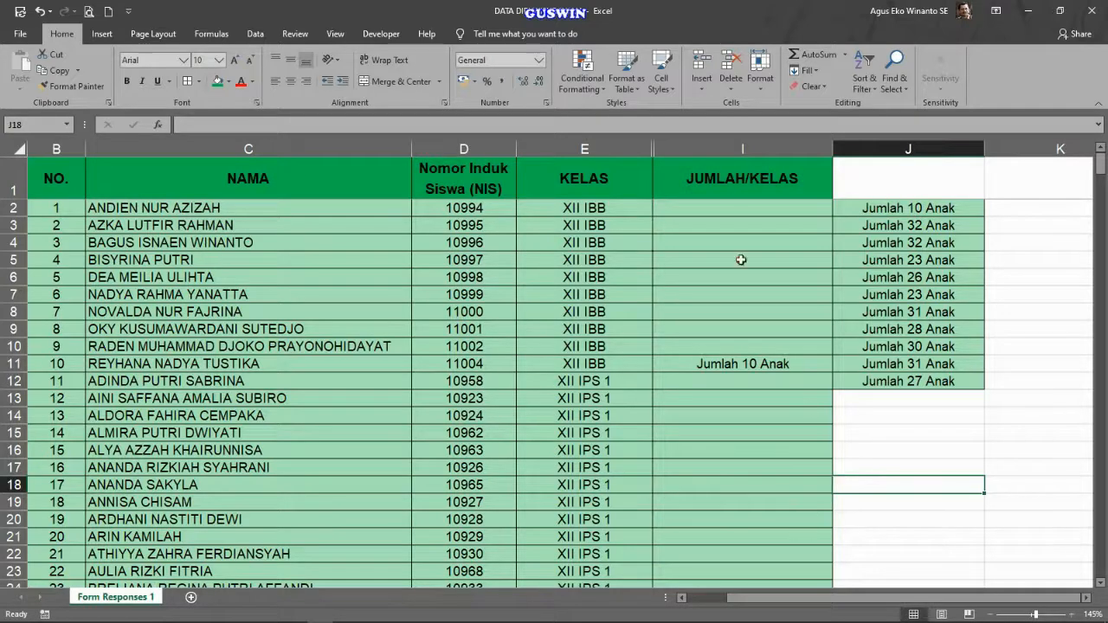
Hide column I, the JUMLAH/KELAS column, so the class counts in column J sit beside KELAS.
click(742, 149)
right_click(742, 149)
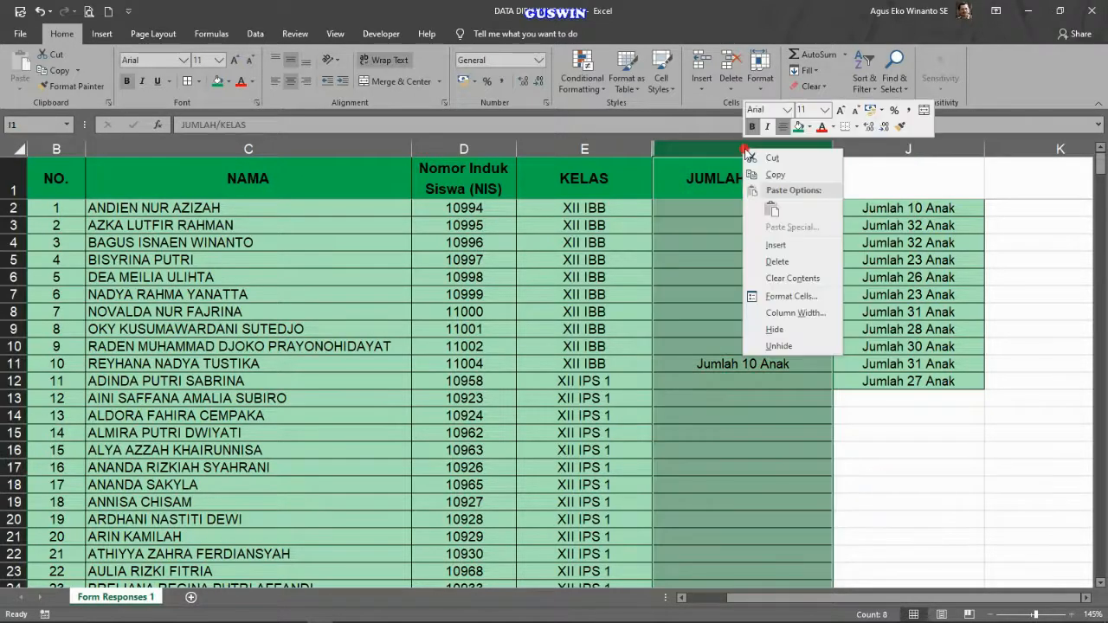
click(775, 330)
click(793, 446)
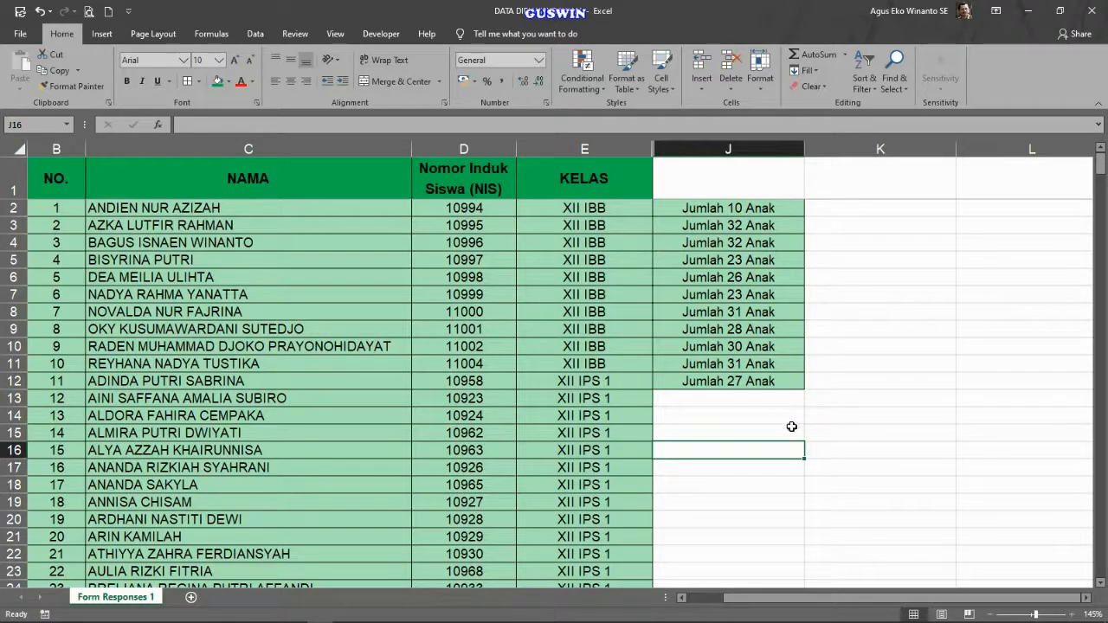
click(792, 468)
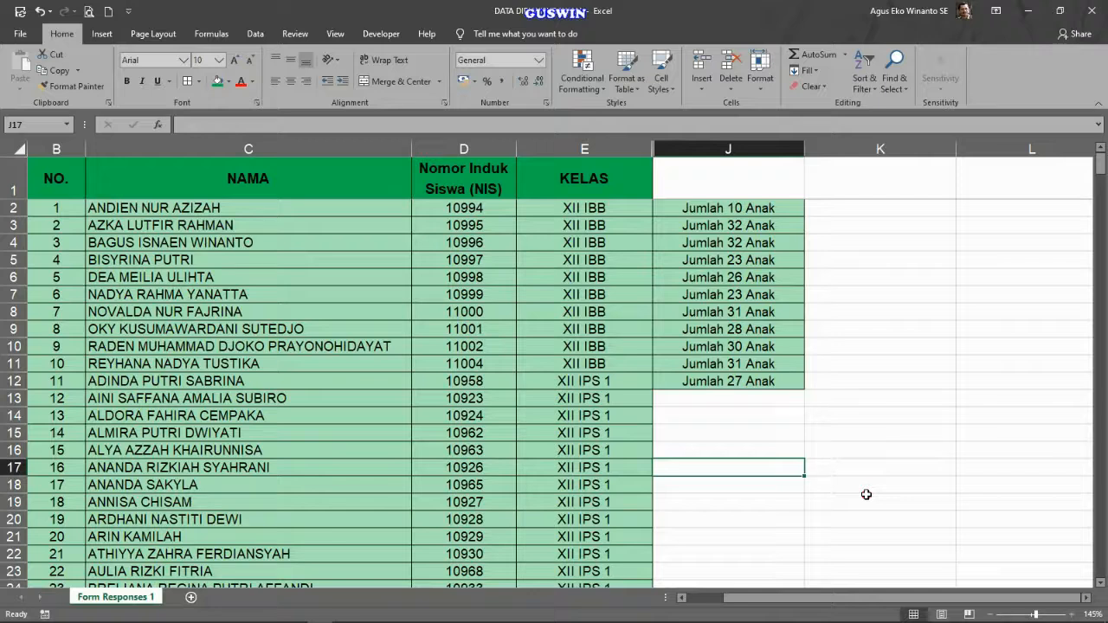
mouse_move(911, 618)
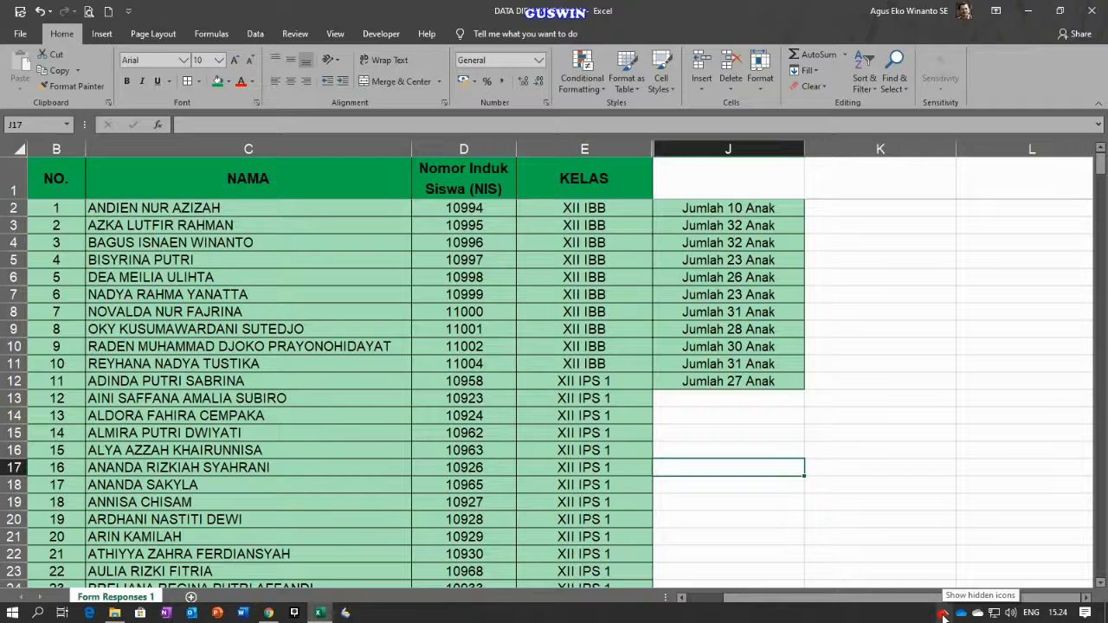
click(871, 432)
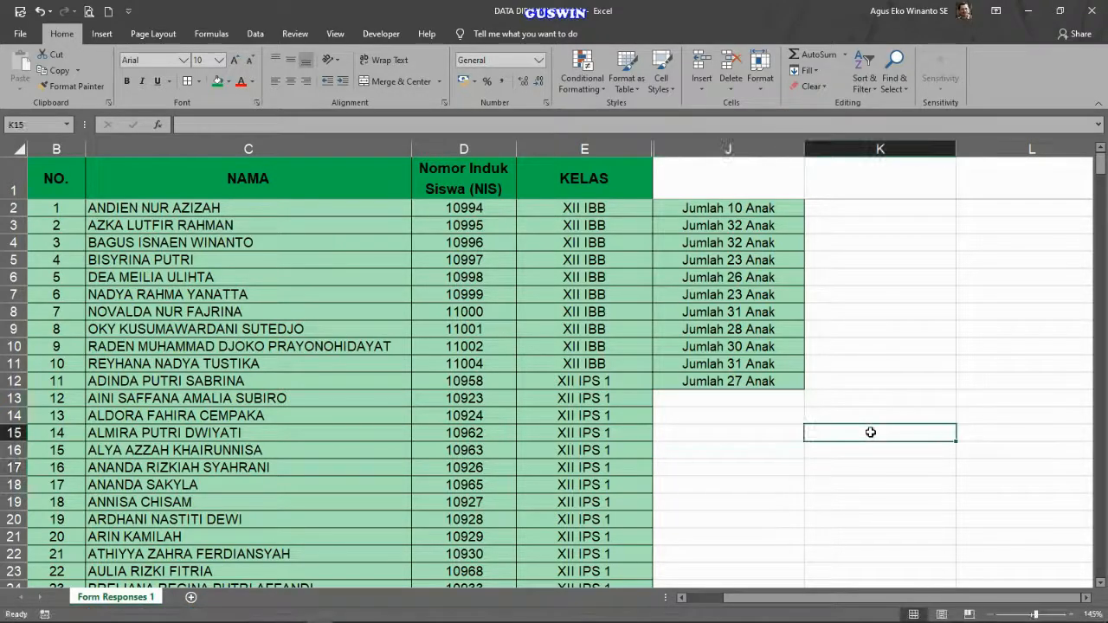